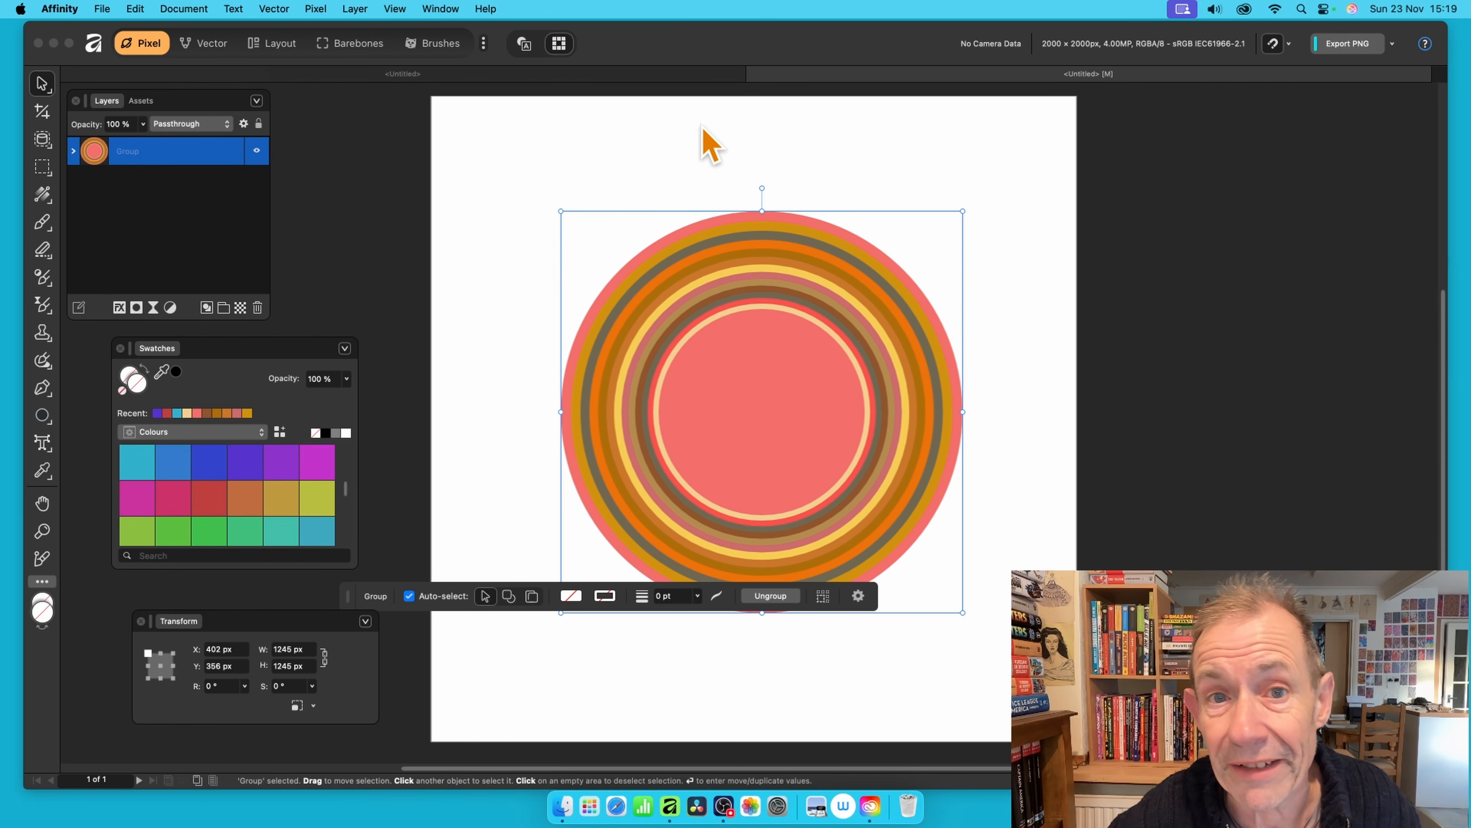
Delete the existing circle group and draw a purple circle about 1350 px in diameter on the canvas.
{"action": "key", "text": "Delete"}
{"action": "left_click", "coordinate": [42, 415]}
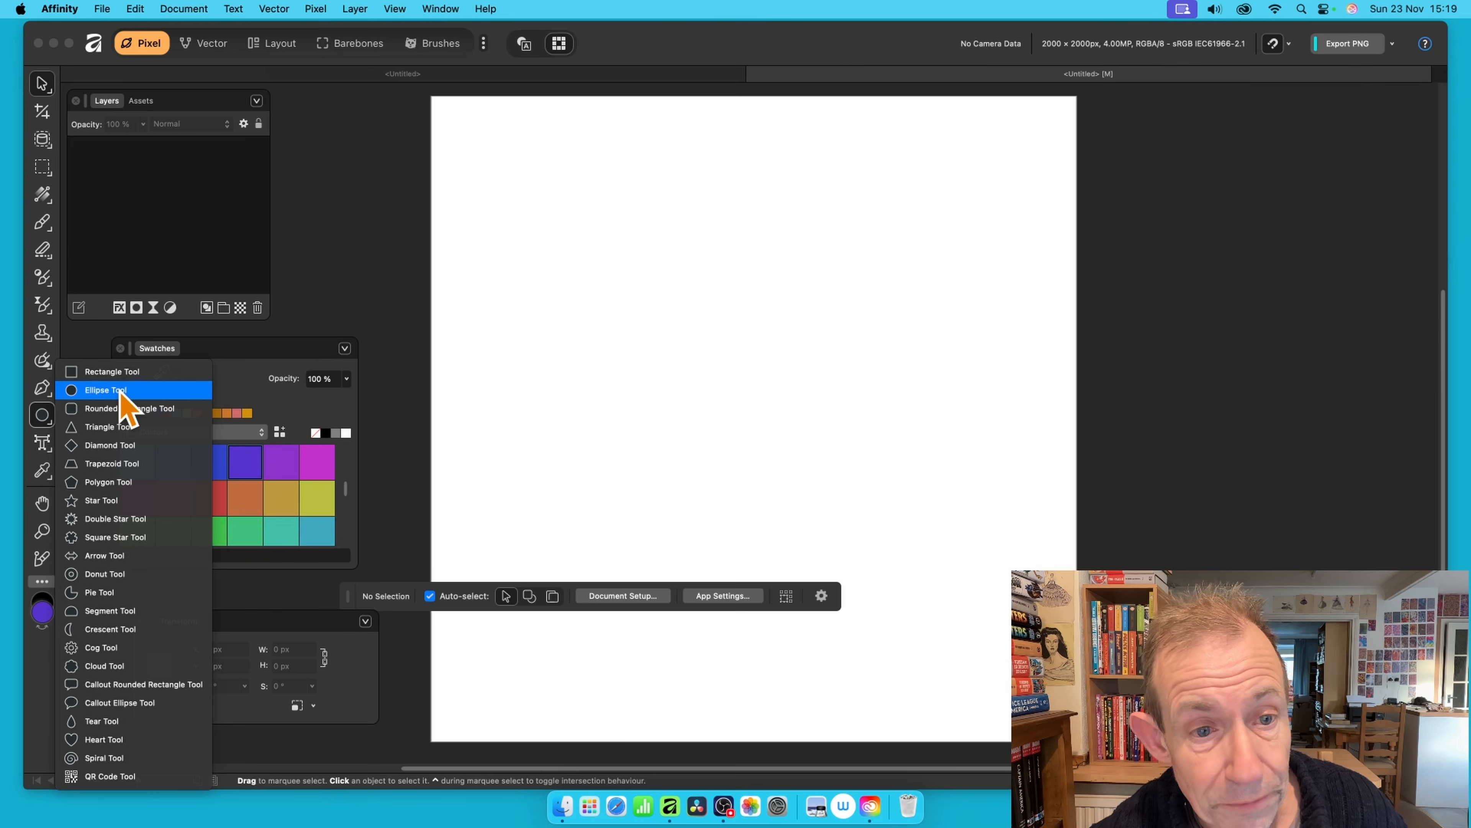
{"action": "left_click", "coordinate": [120, 392]}
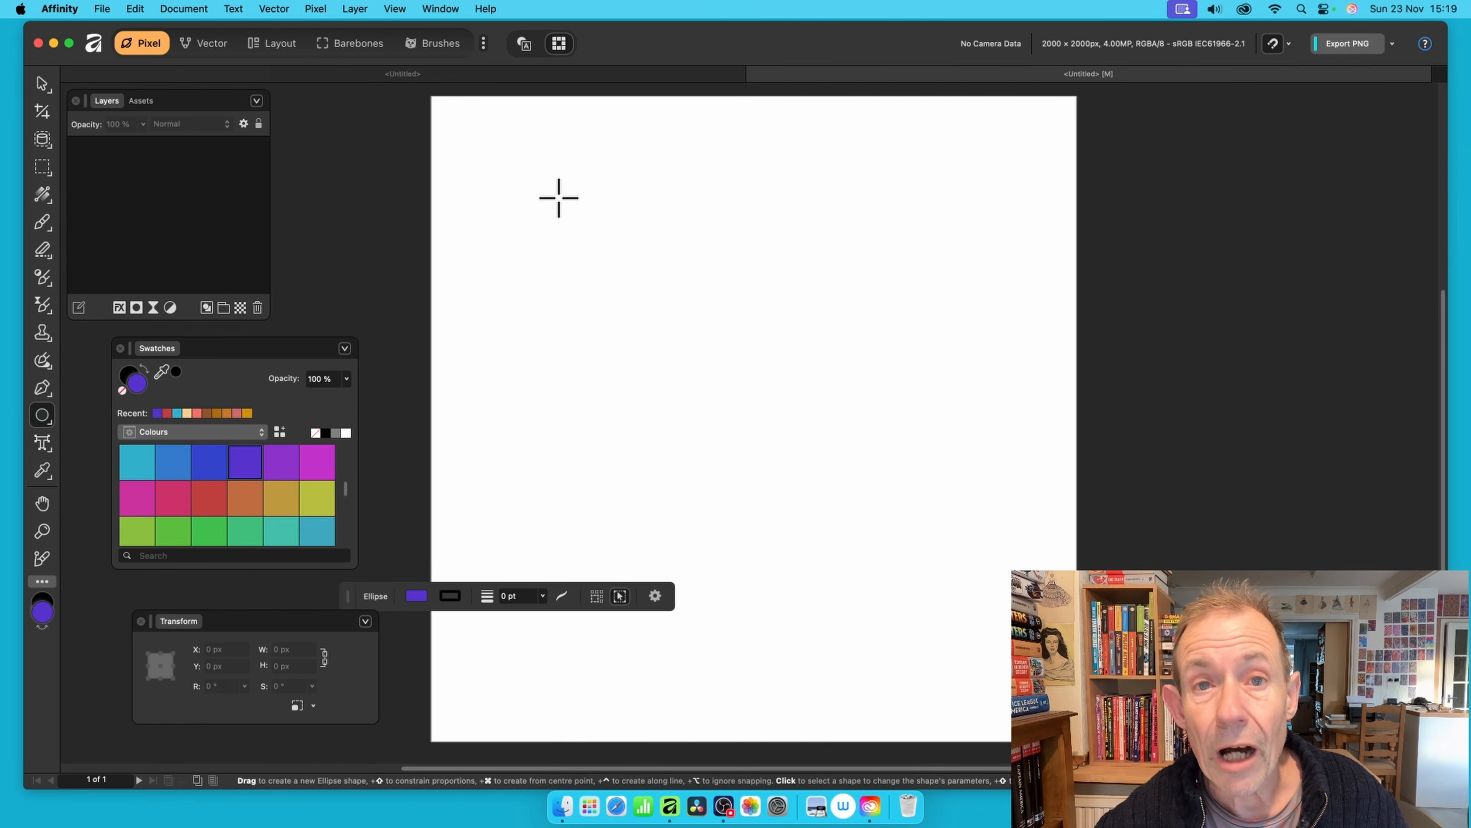
{"action": "left_click_drag", "start_coordinate": [566, 199], "coordinate": [1001, 634]}
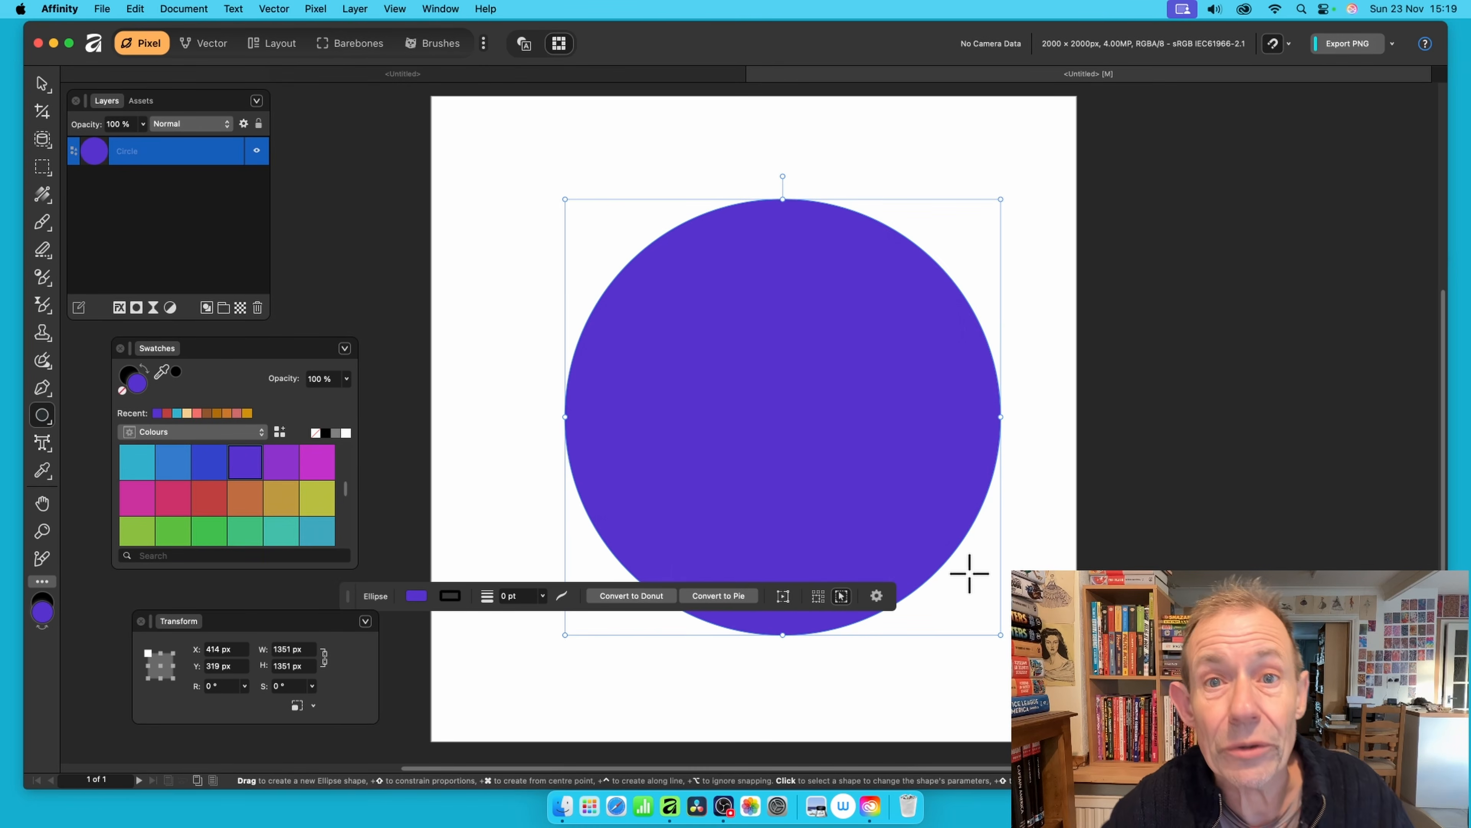
Duplicate the purple circle with Move / Duplicate, using a 90% scale and 10 copies.
{"action": "left_click", "coordinate": [43, 84]}
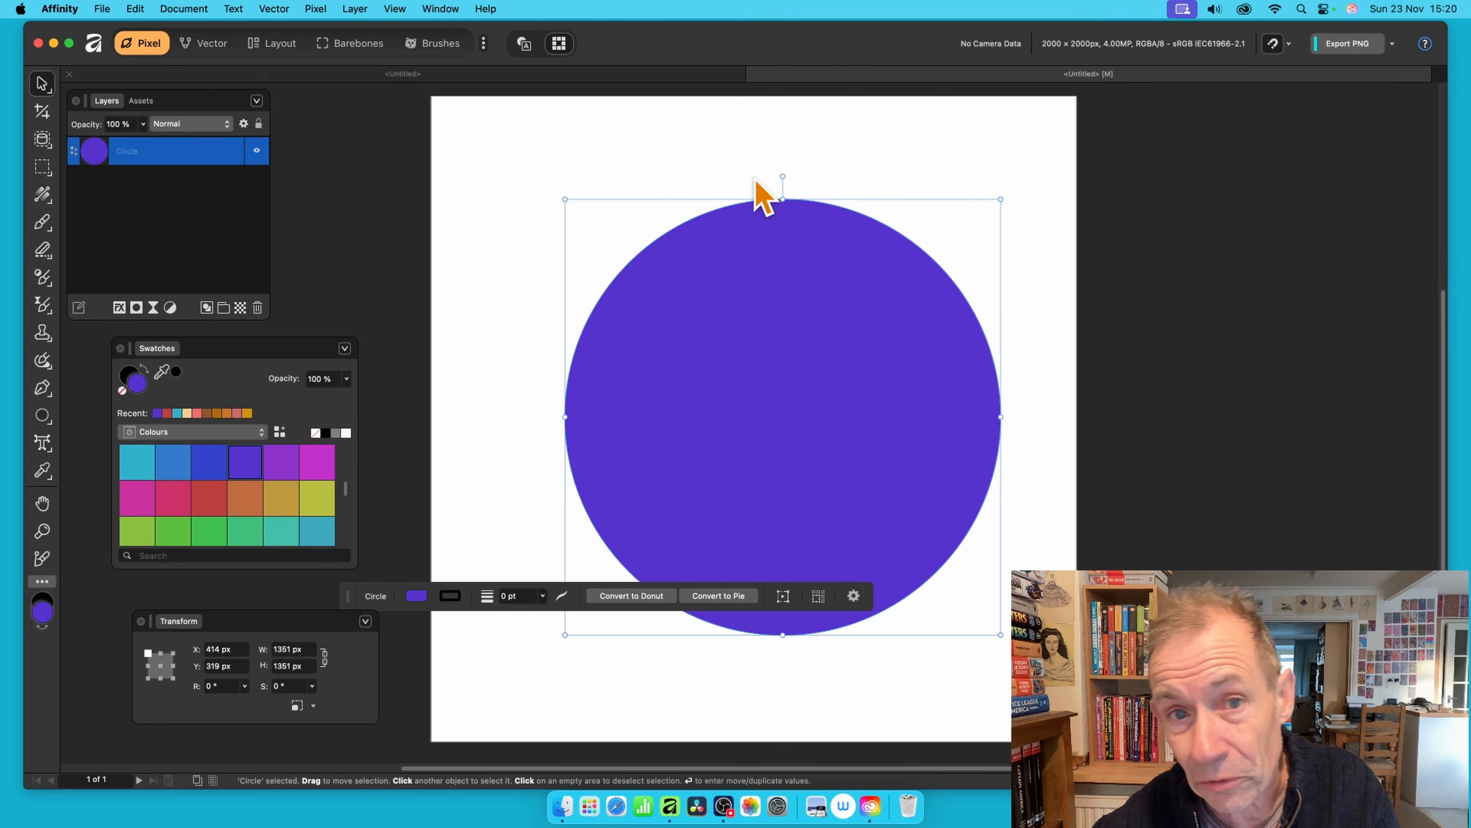
{"action": "key", "text": "Return"}
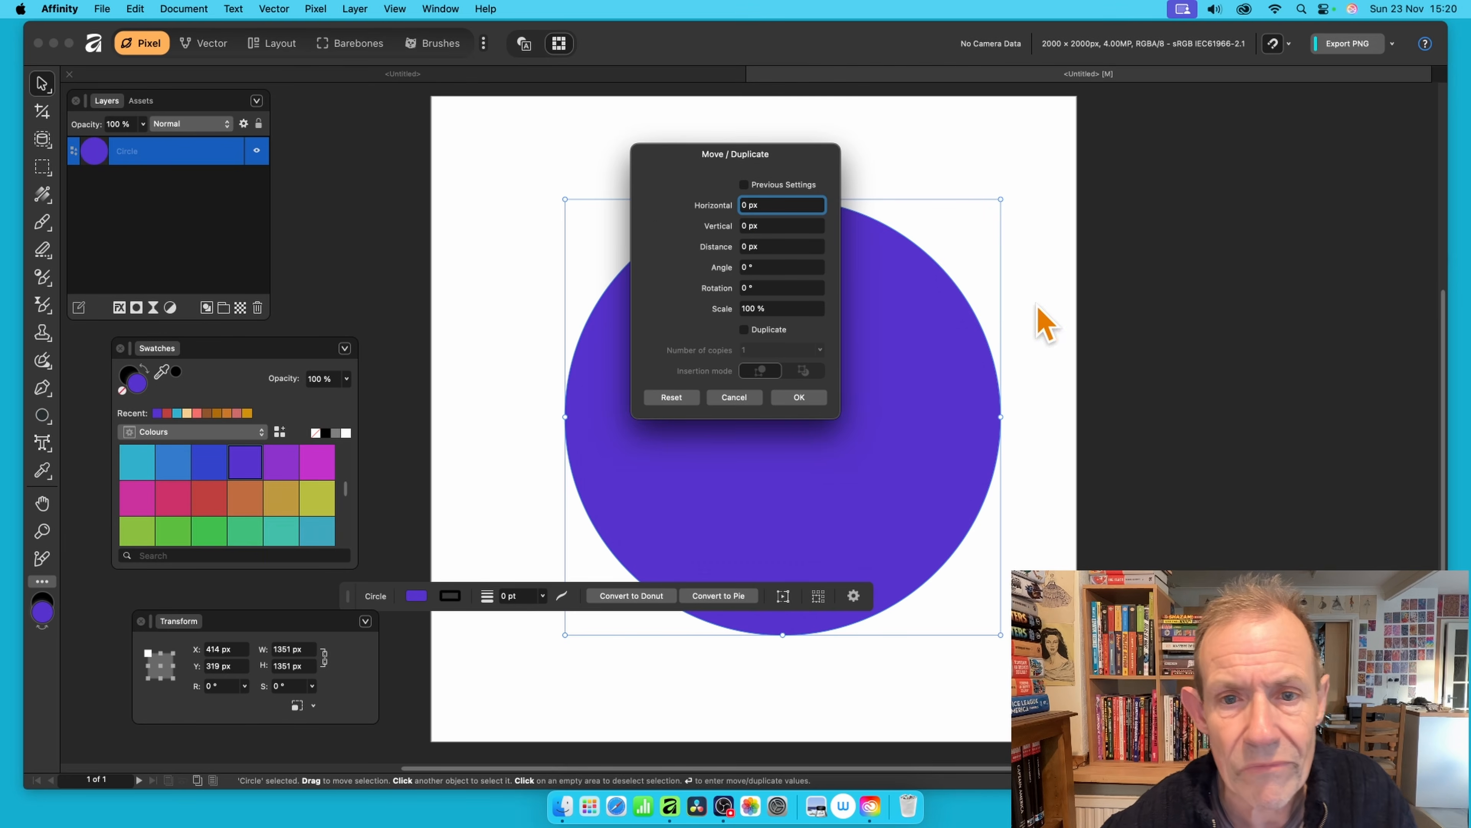
{"action": "left_click_drag", "start_coordinate": [670, 164], "coordinate": [768, 128]}
{"action": "left_click", "coordinate": [851, 274]}
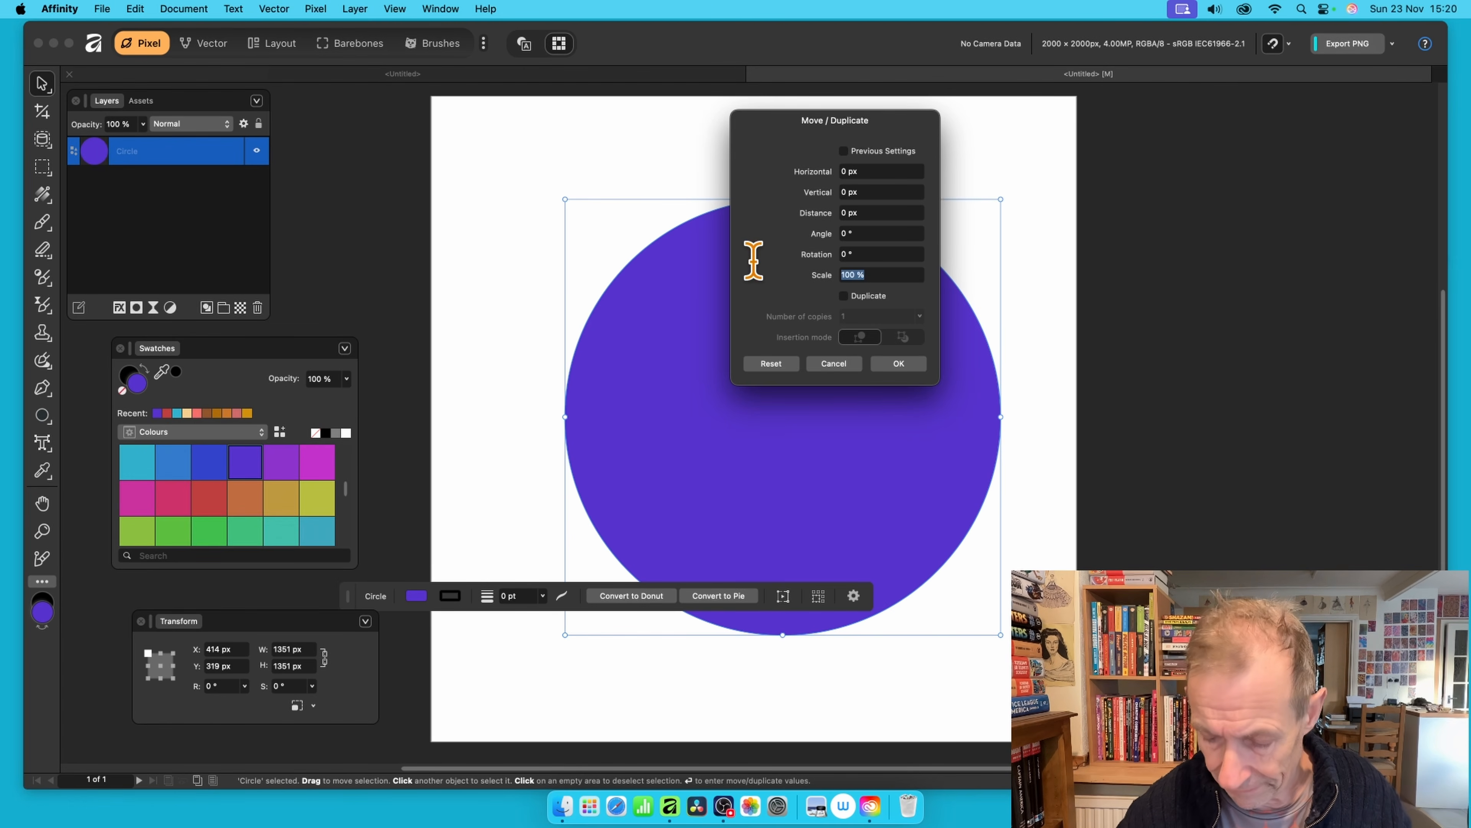
{"action": "type", "text": "90"}
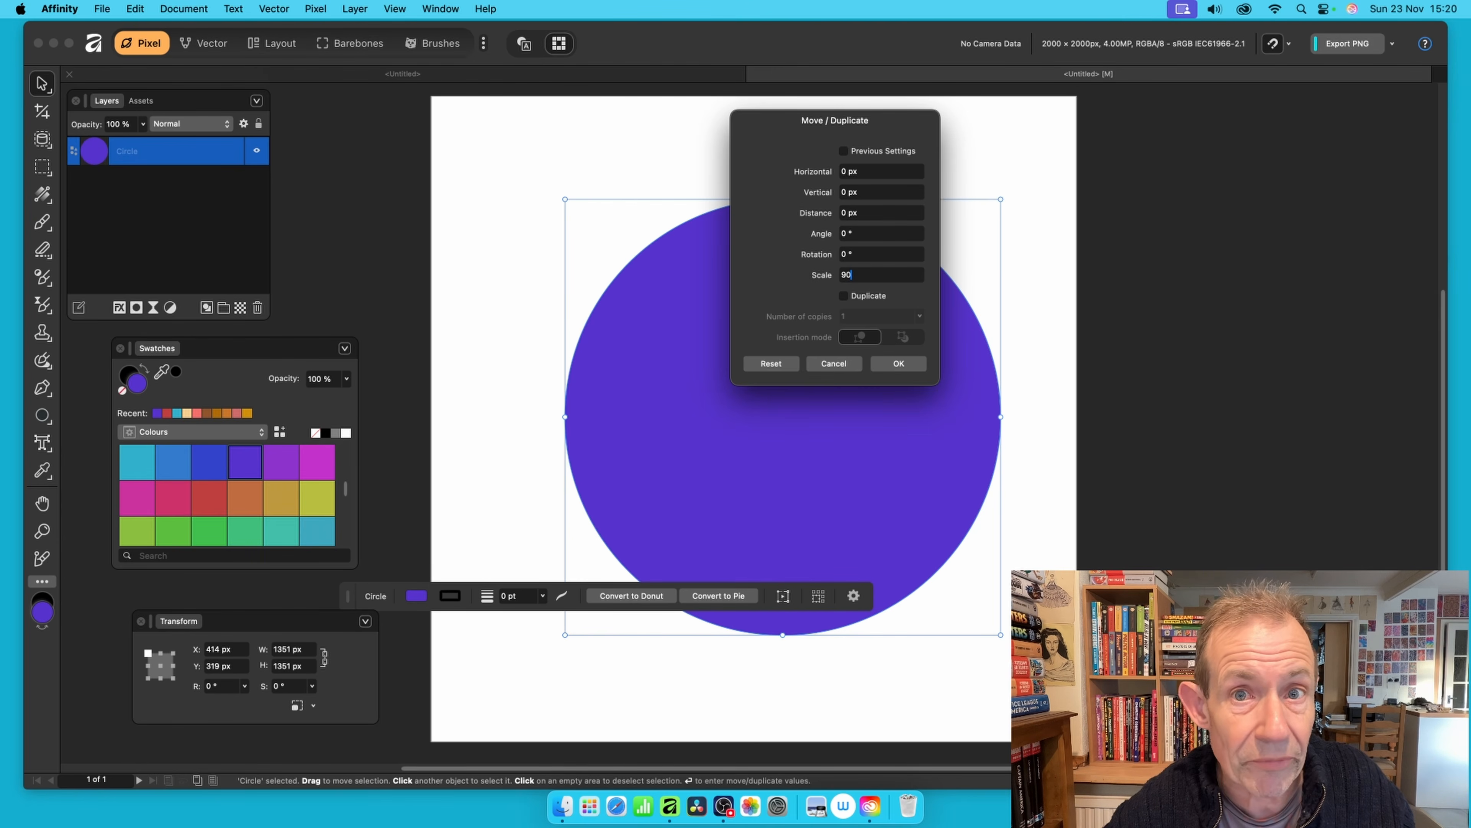
{"action": "left_click", "coordinate": [844, 296]}
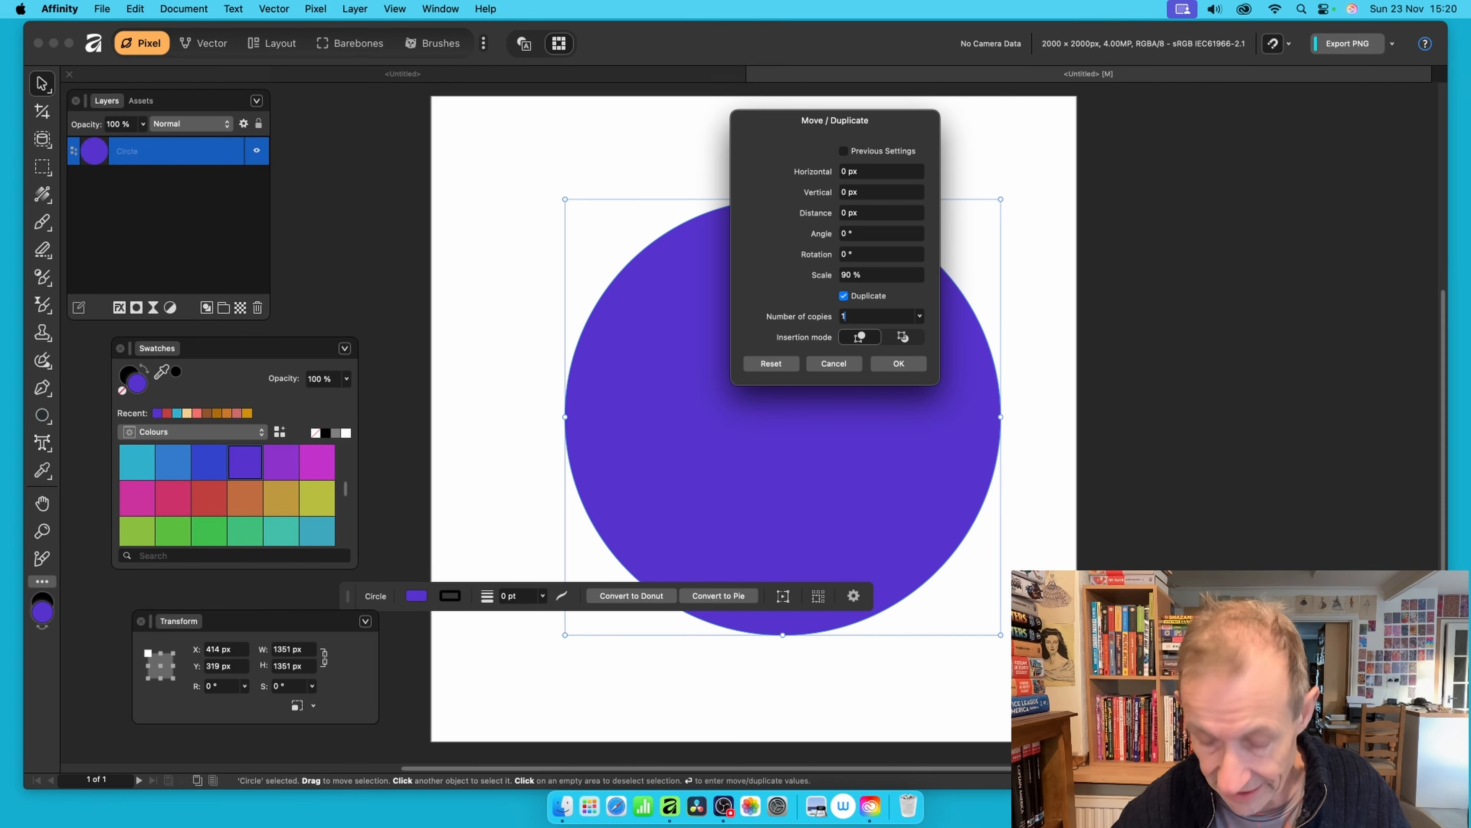
{"action": "type", "text": "0"}
{"action": "left_click", "coordinate": [902, 364]}
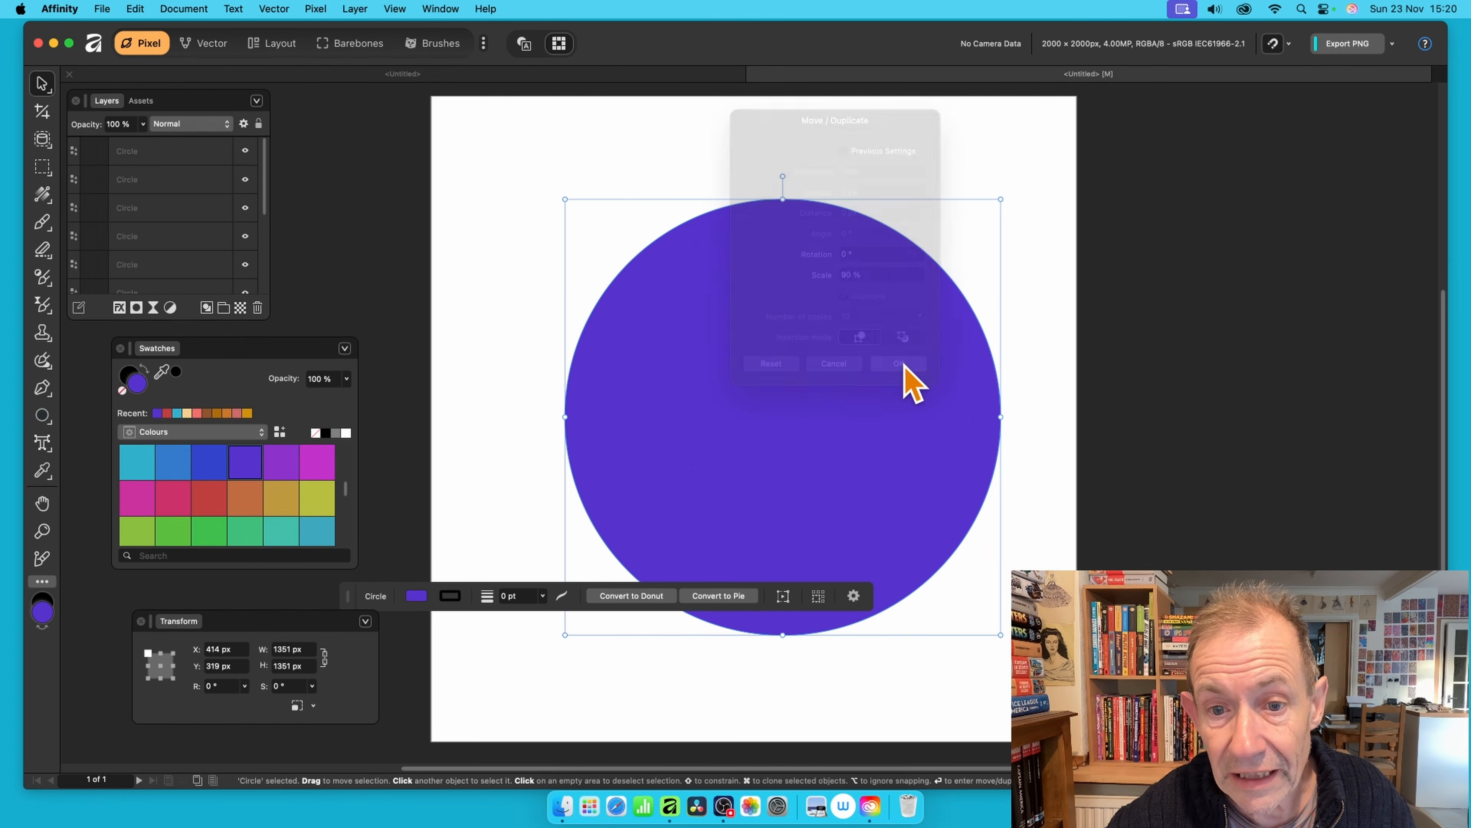
Recolour the outermost circle crimson (H:339 S:60 L:50) and the second-largest circle magenta.
{"action": "left_click_drag", "start_coordinate": [494, 132], "coordinate": [1072, 642]}
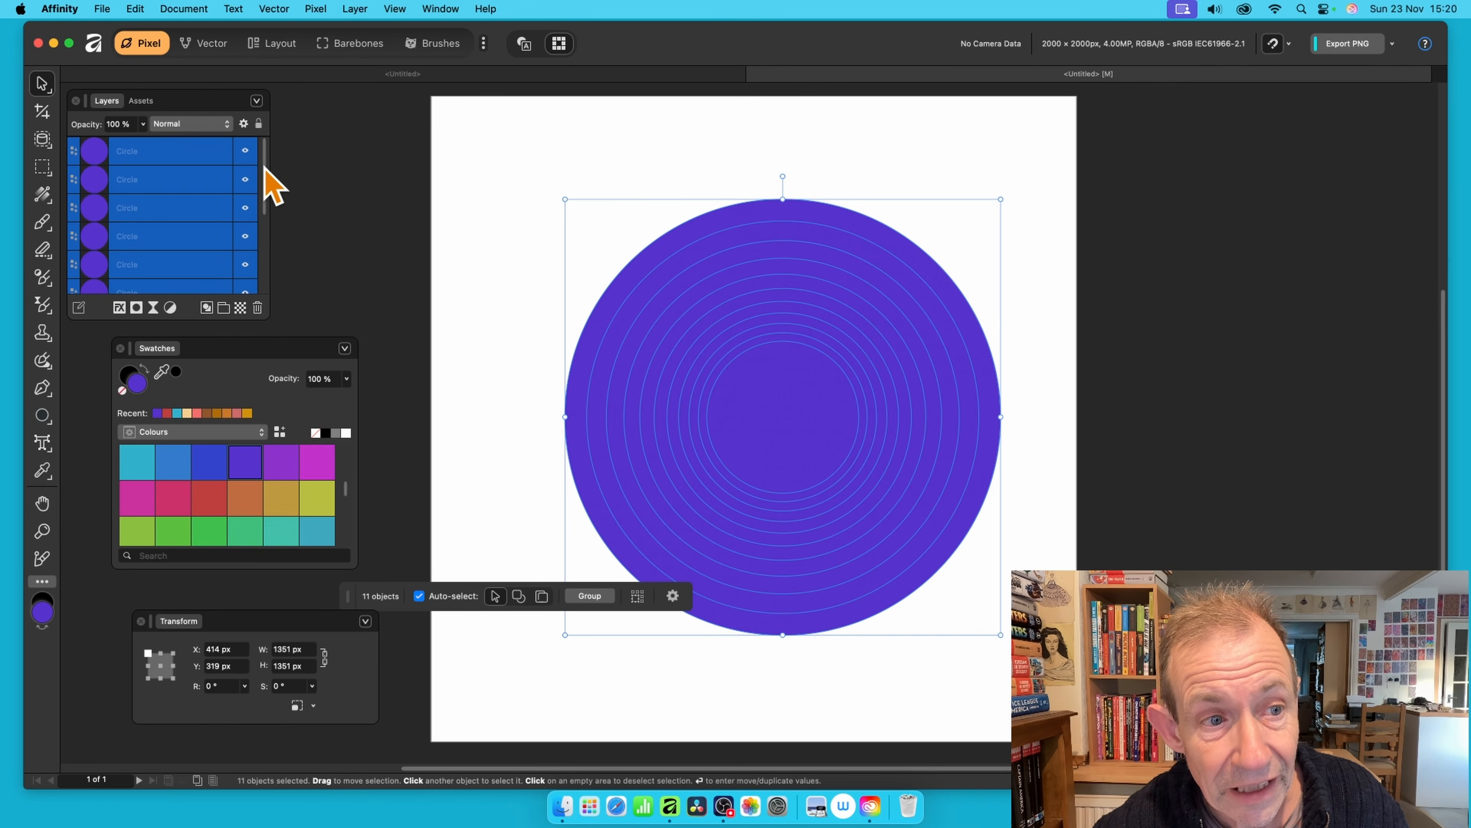
{"action": "left_click_drag", "start_coordinate": [263, 187], "coordinate": [279, 279]}
{"action": "left_click", "coordinate": [172, 279]}
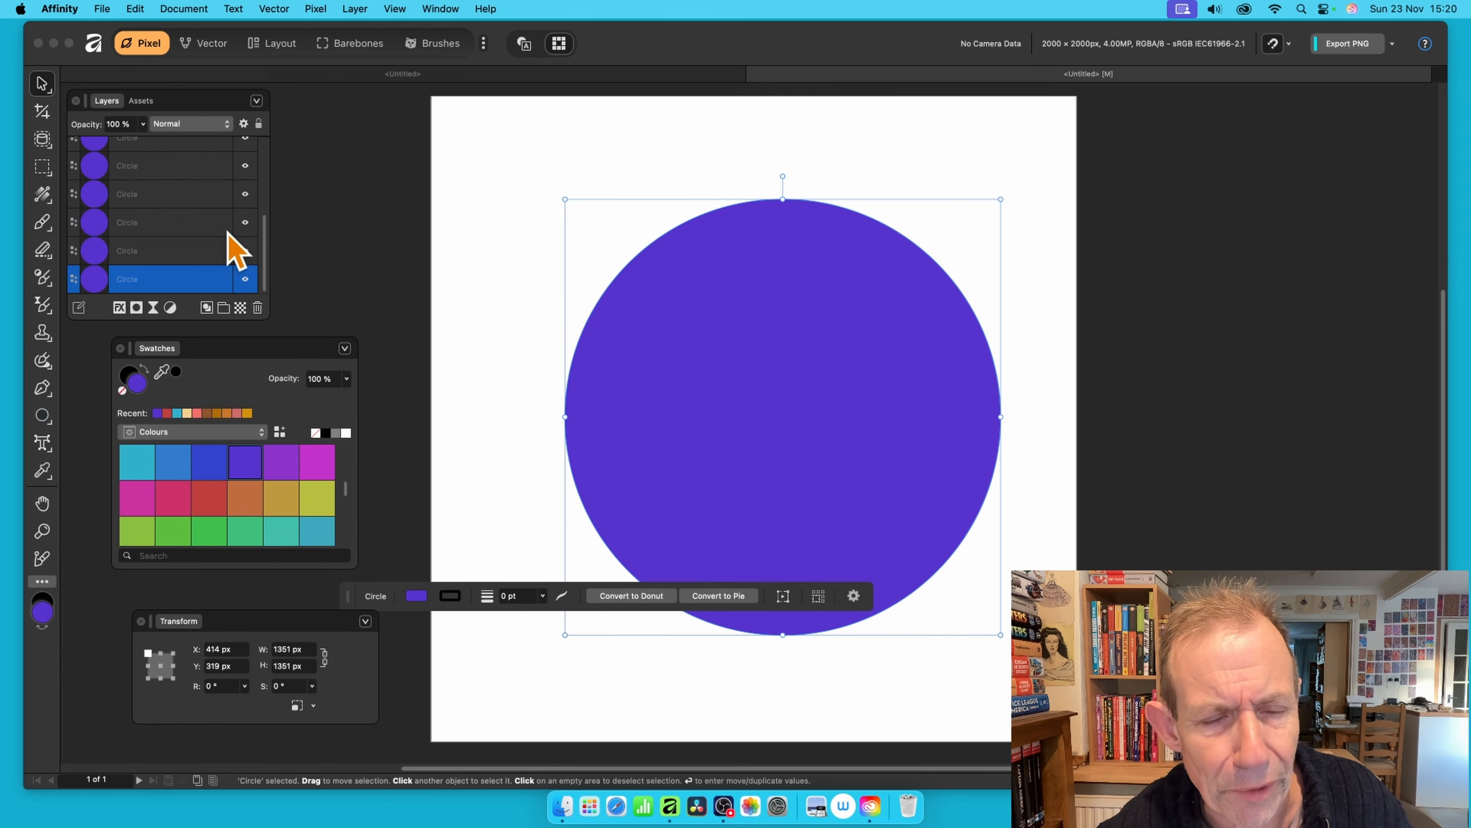
{"action": "left_click", "coordinate": [174, 499]}
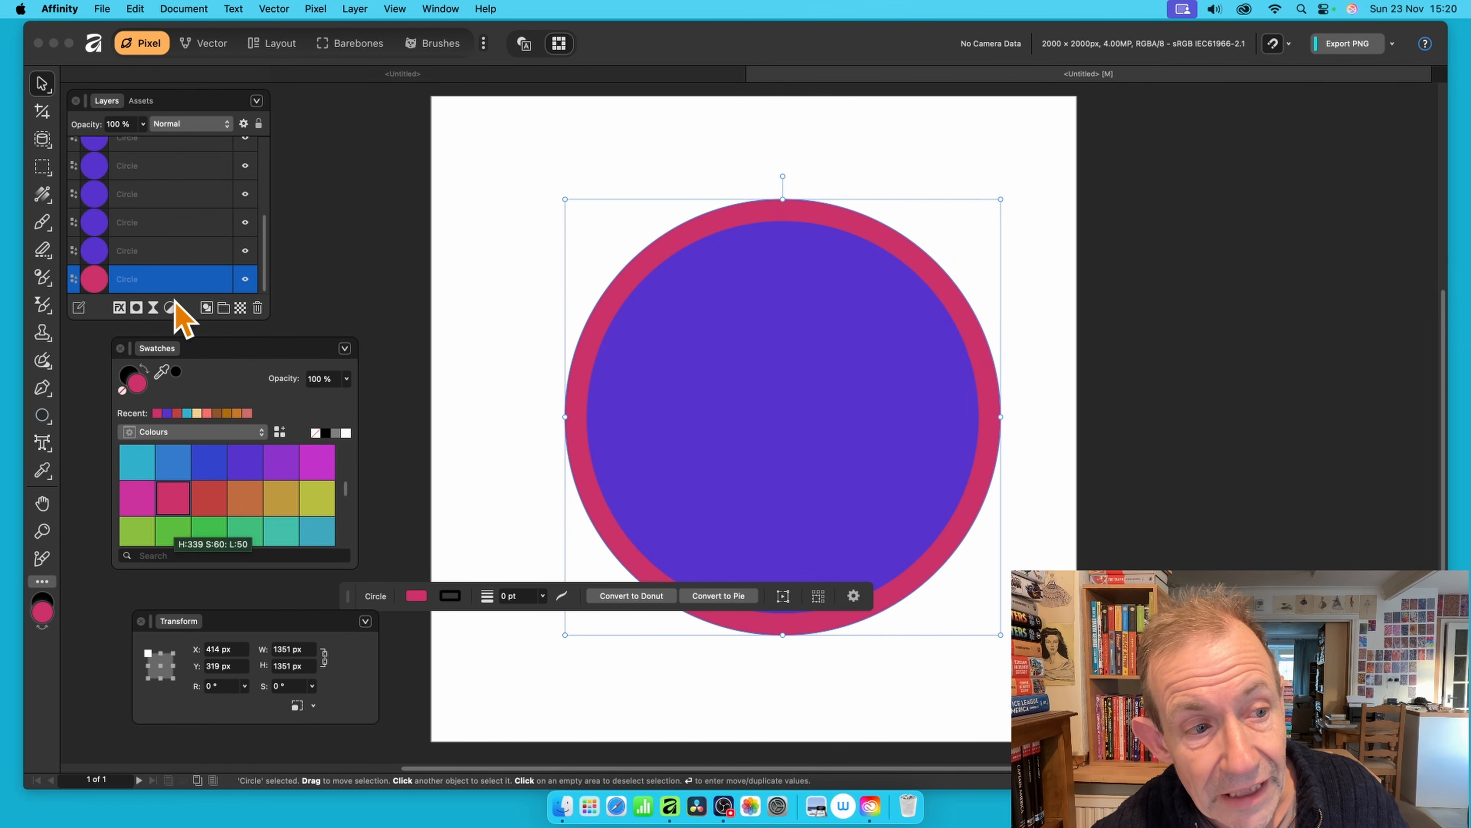
{"action": "left_click", "coordinate": [164, 250]}
{"action": "left_click", "coordinate": [316, 466]}
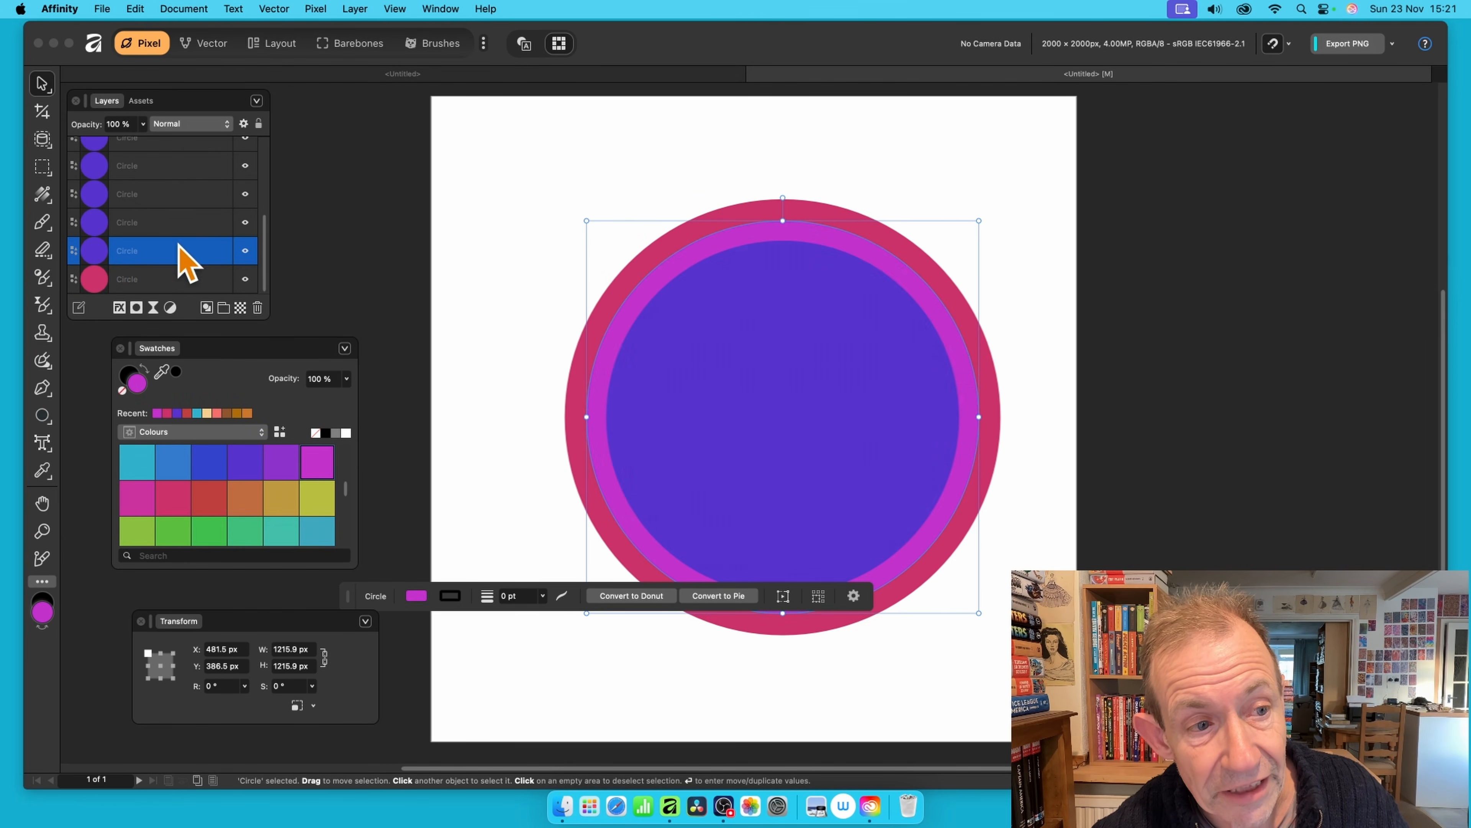
Recolour the third-largest circle red and the fourth-largest circle sea green.
{"action": "left_click", "coordinate": [179, 226]}
{"action": "left_click", "coordinate": [208, 500]}
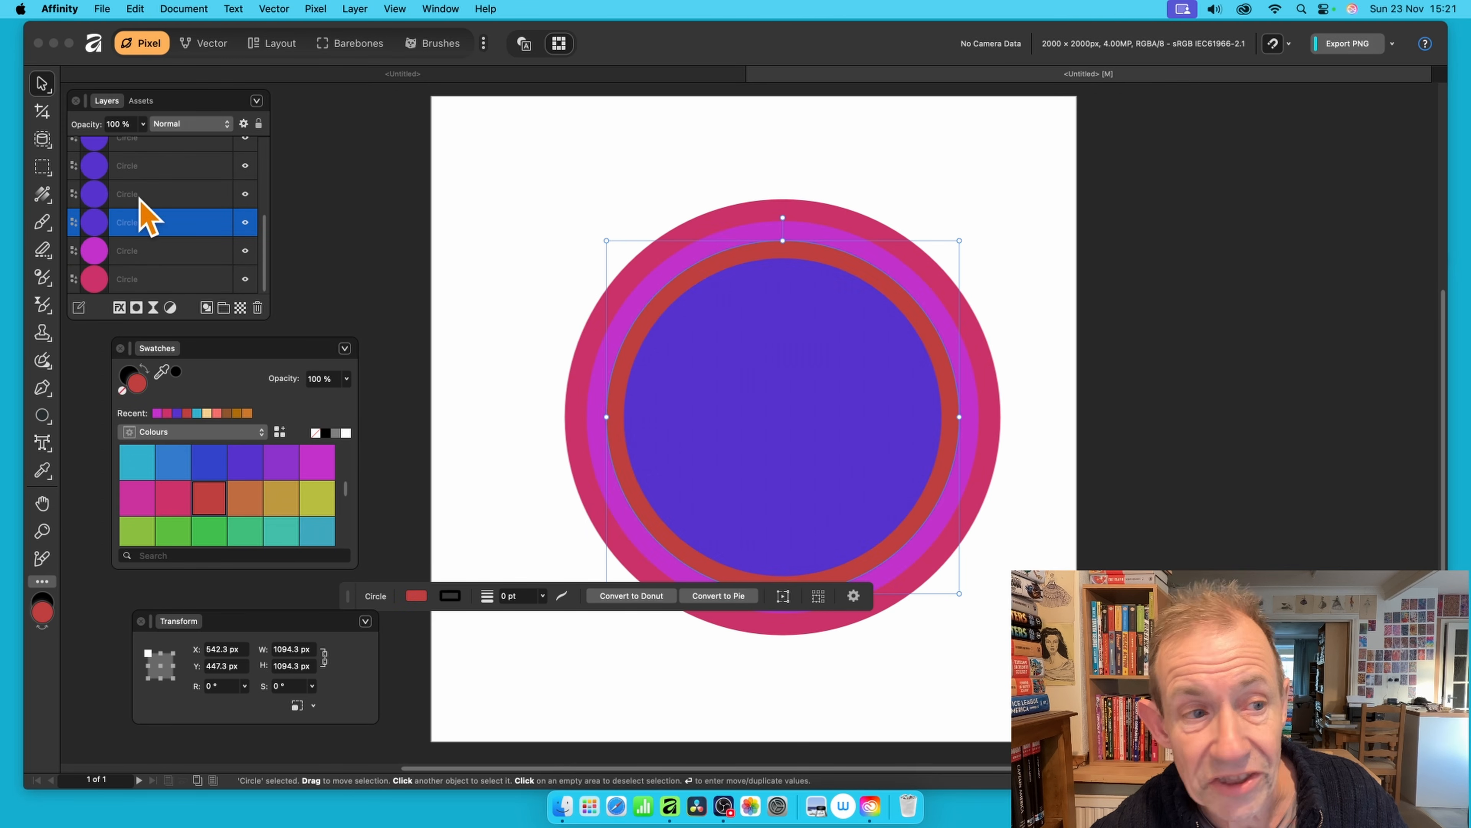
{"action": "left_click", "coordinate": [167, 197]}
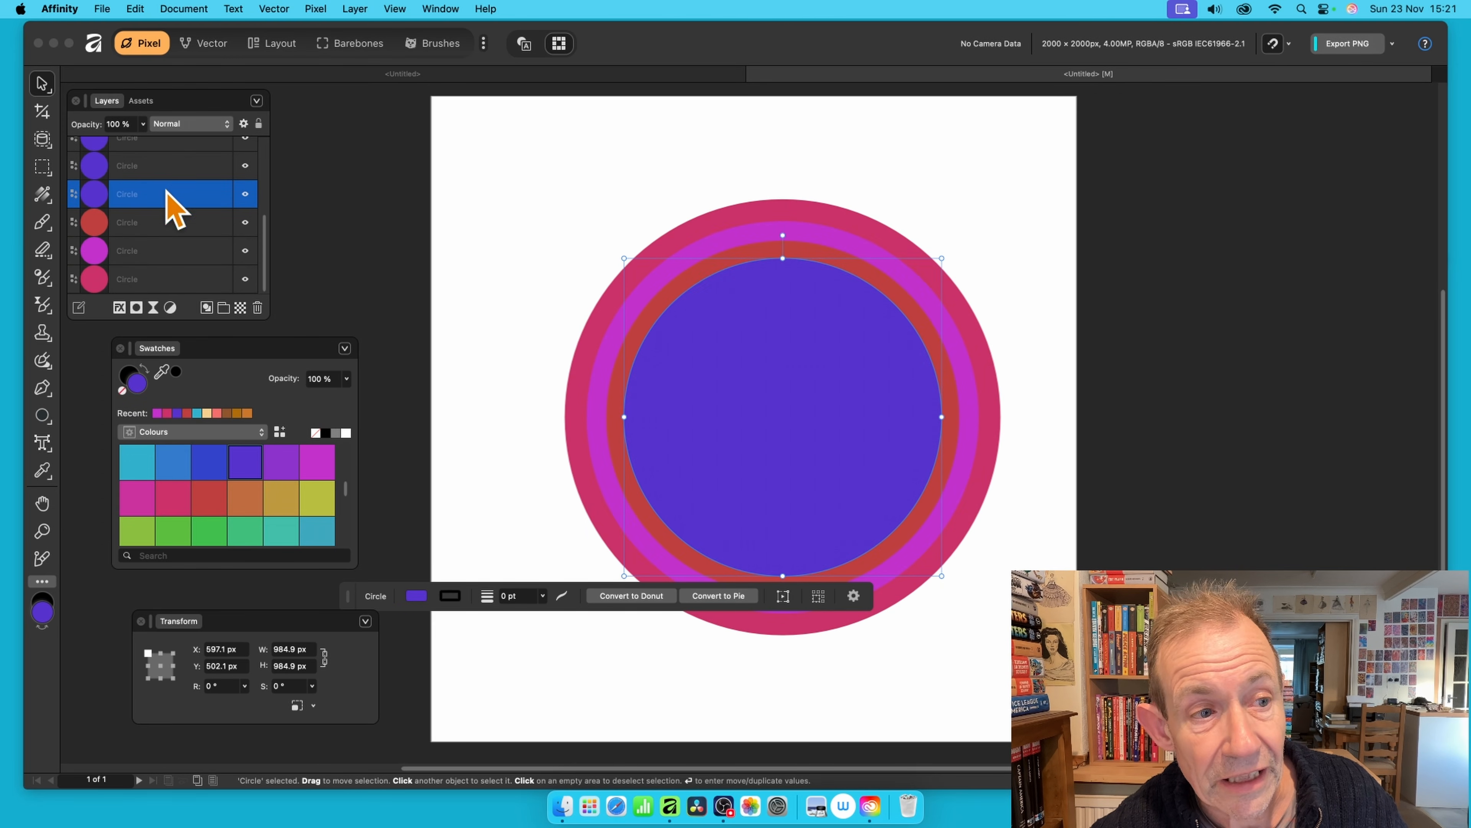
{"action": "left_click", "coordinate": [245, 530]}
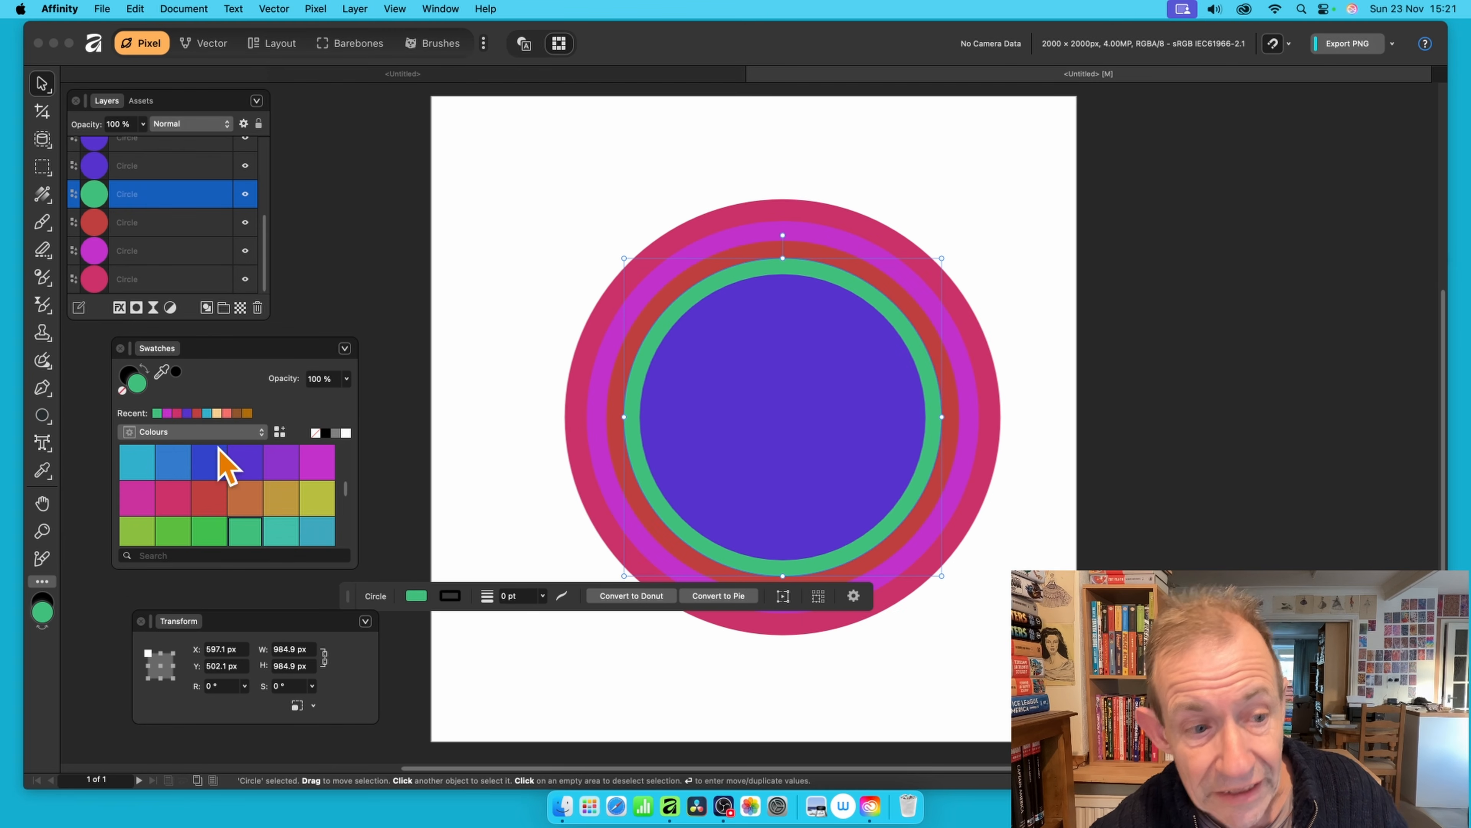
Recolour the remaining circles, from the outside in, blue, cyan, green, magenta, red, light green and cyan.
{"action": "left_click", "coordinate": [212, 433]}
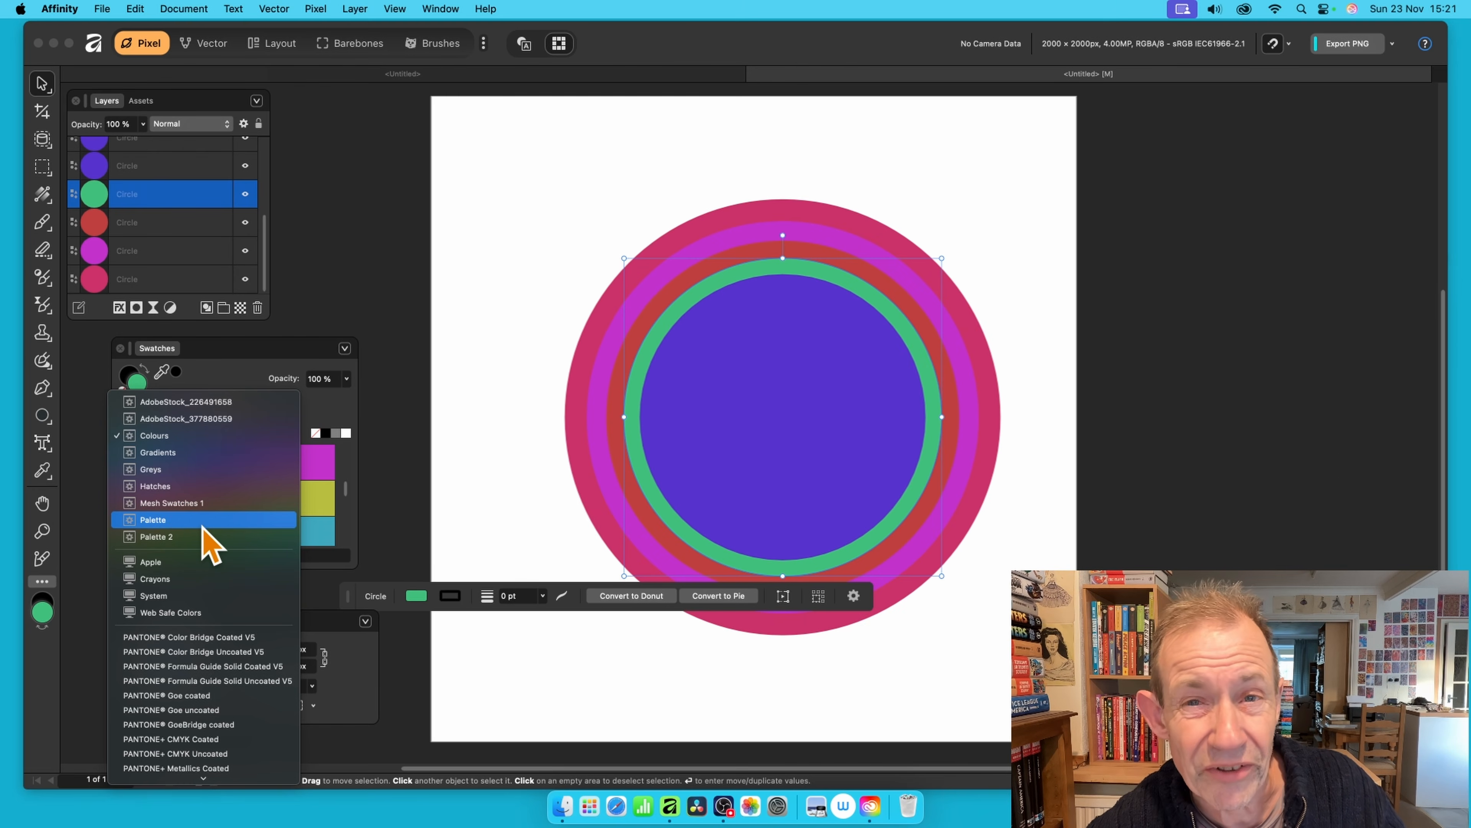
{"action": "left_click", "coordinate": [1321, 457]}
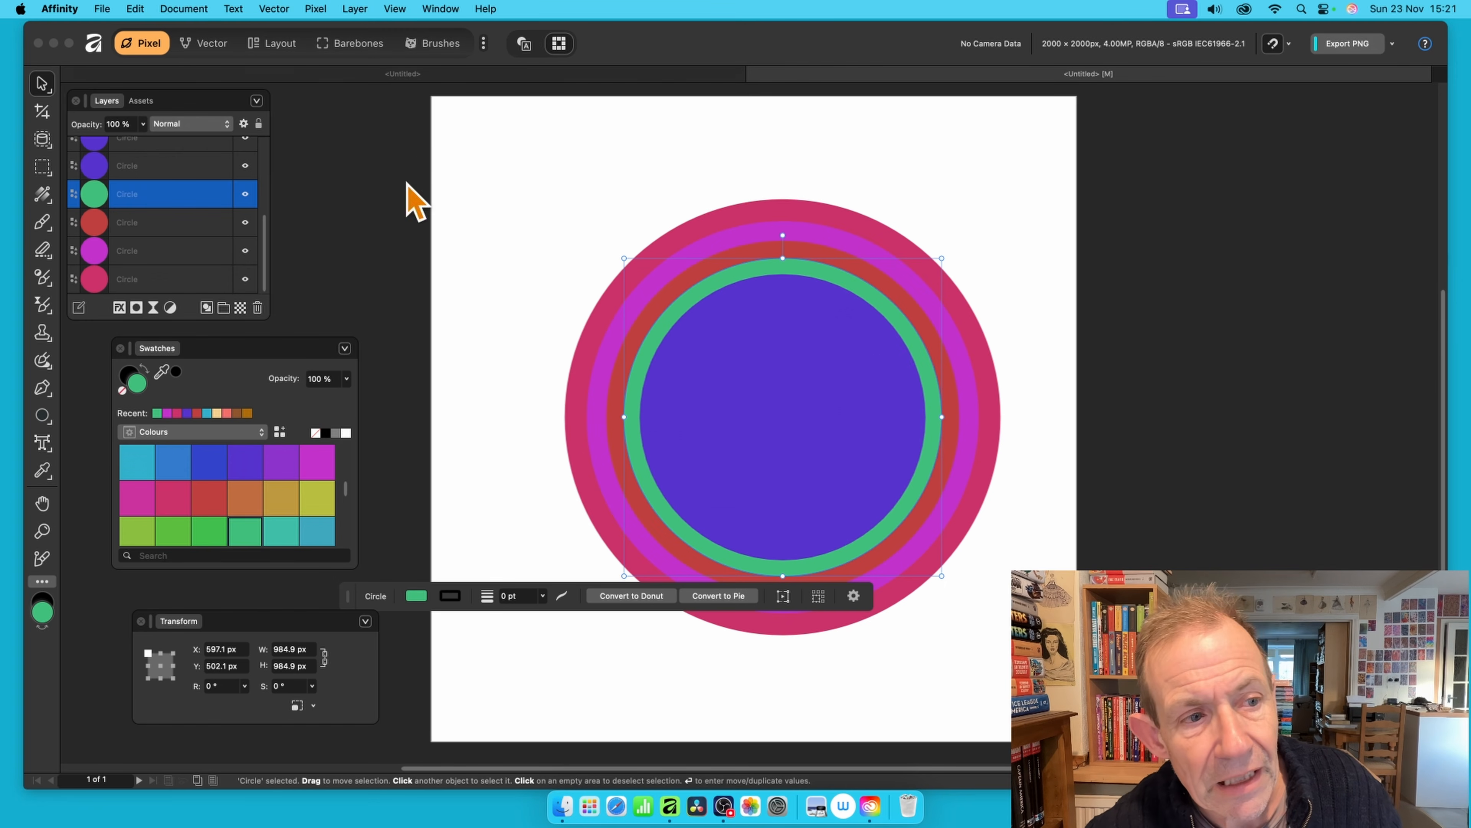
{"action": "left_click", "coordinate": [187, 224]}
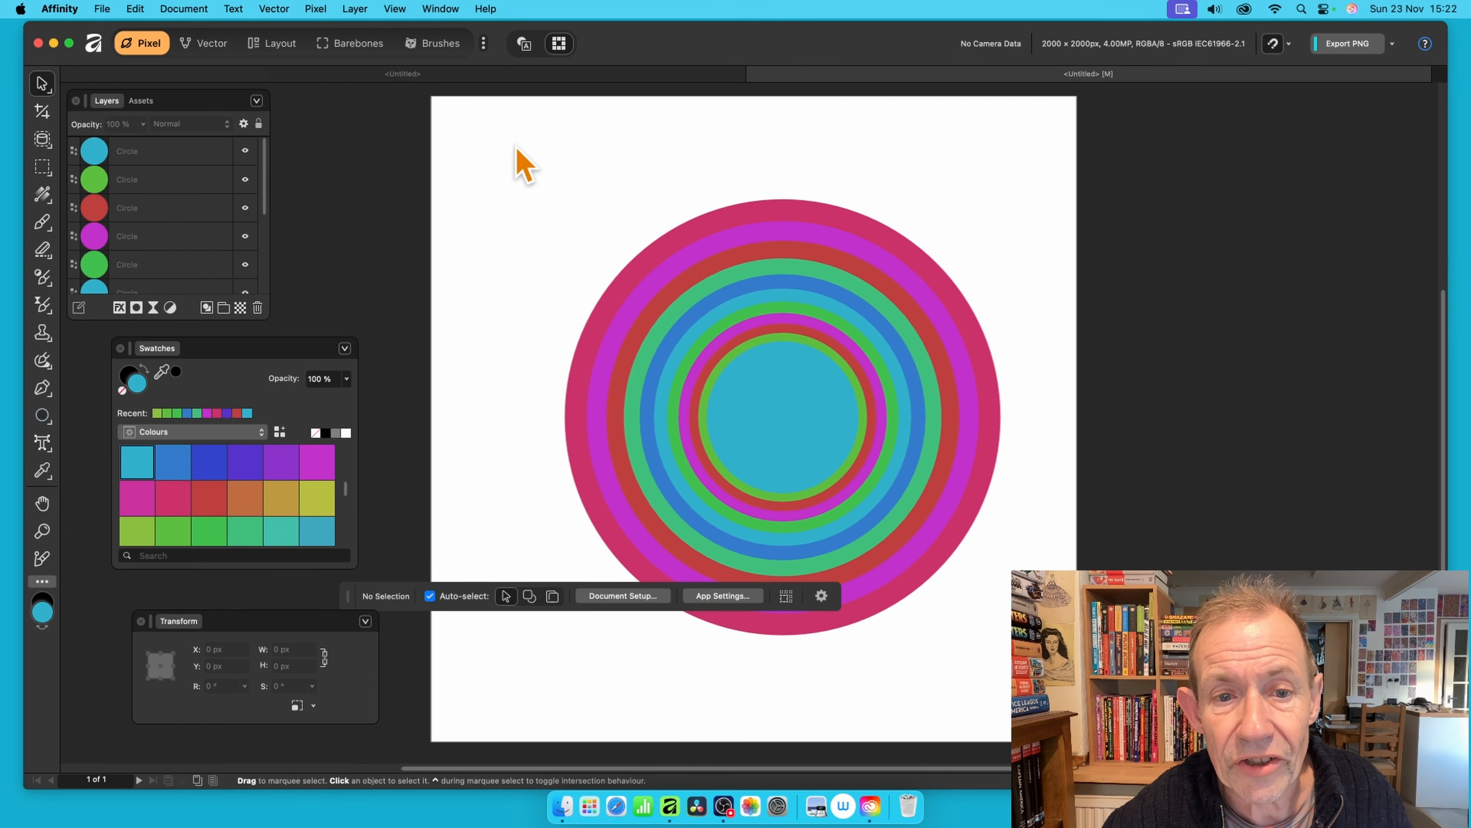
Select all the concentric circles on the canvas and group them.
{"action": "left_click_drag", "start_coordinate": [513, 136], "coordinate": [1138, 698]}
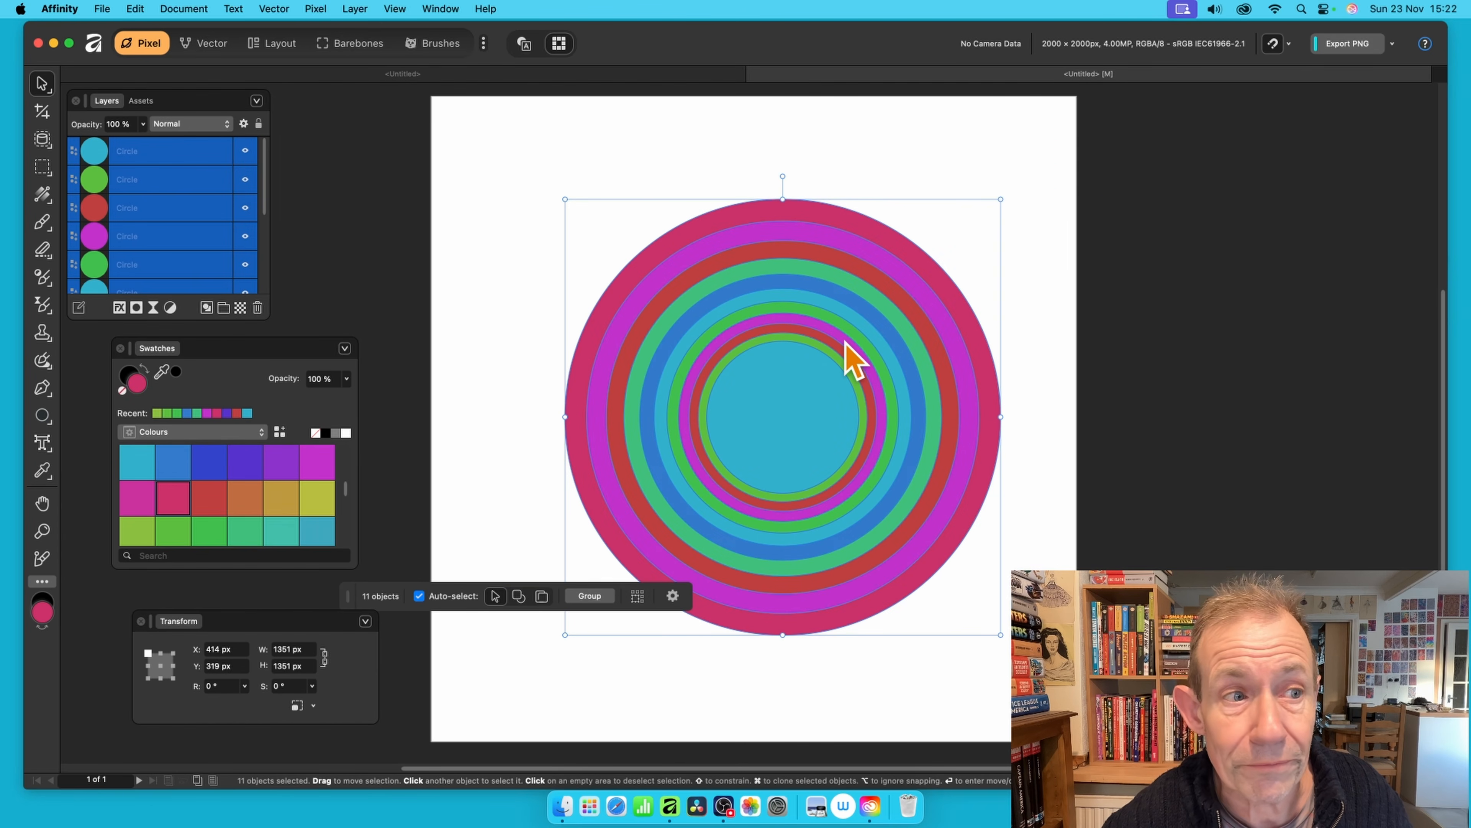
{"action": "right_click", "coordinate": [786, 235]}
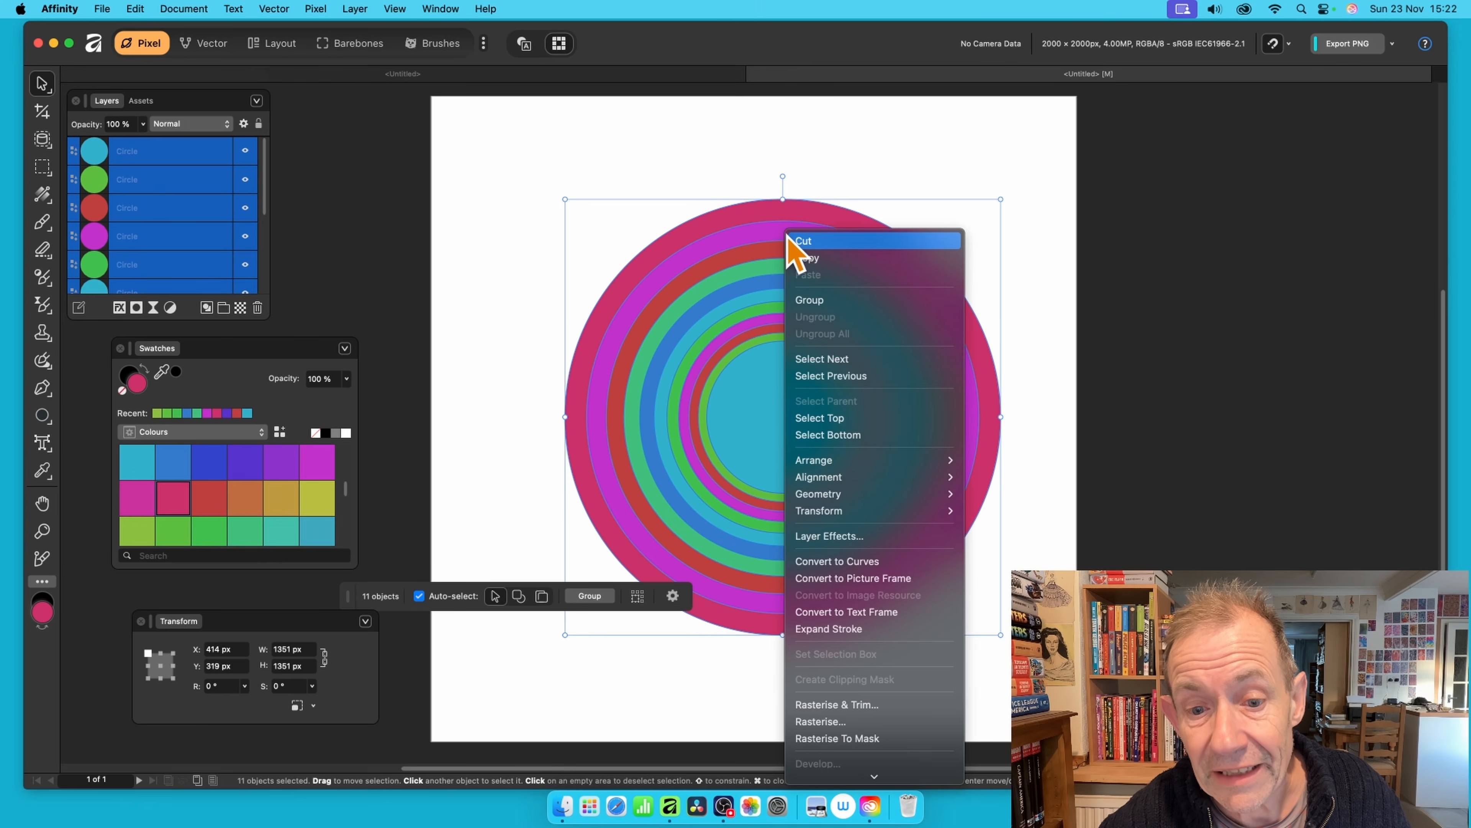
{"action": "left_click", "coordinate": [823, 304]}
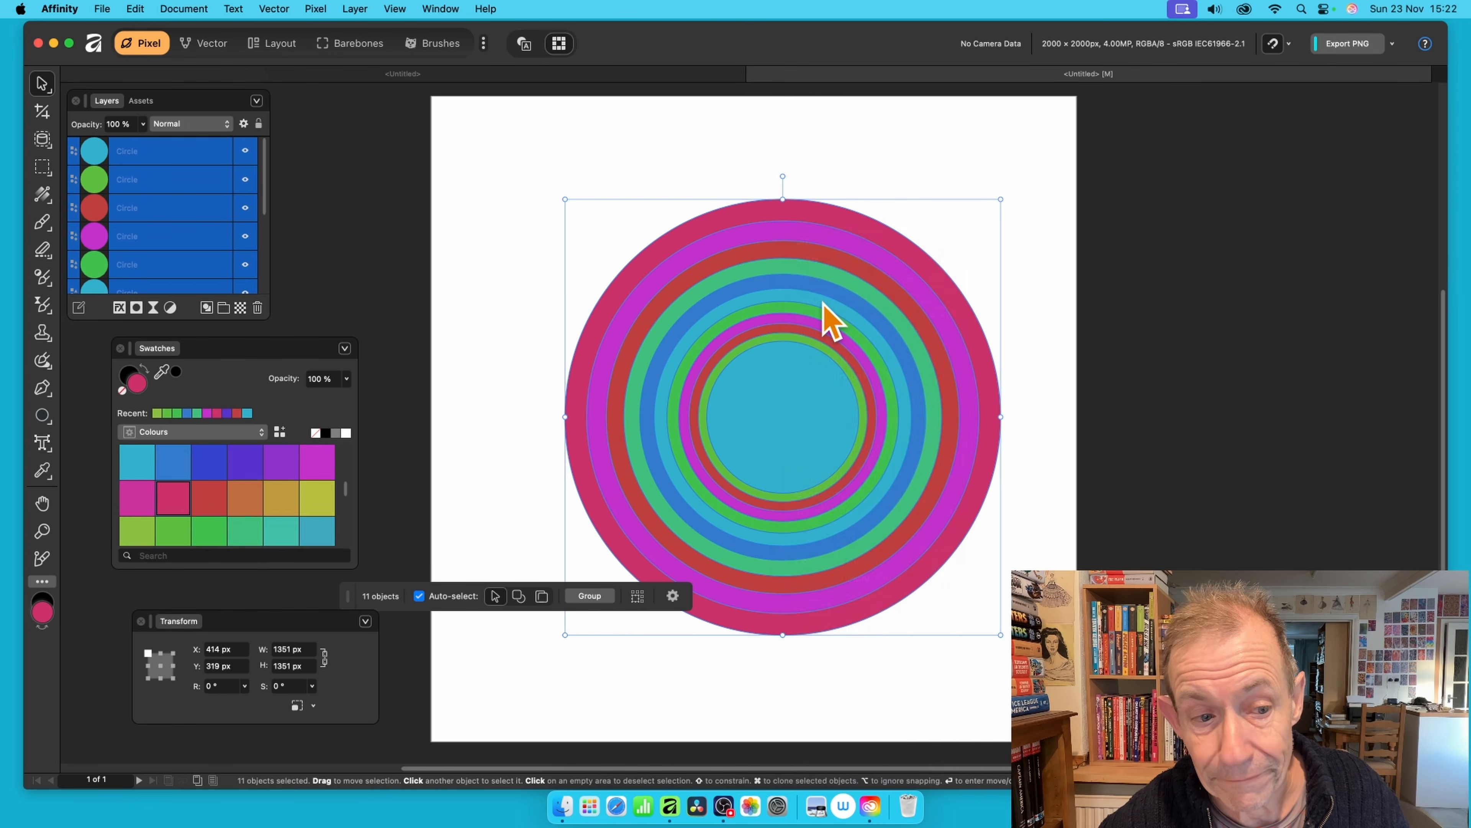
Add the selected circle group as an asset to the Assets section of the Circles 1 category.
{"action": "left_click", "coordinate": [146, 101]}
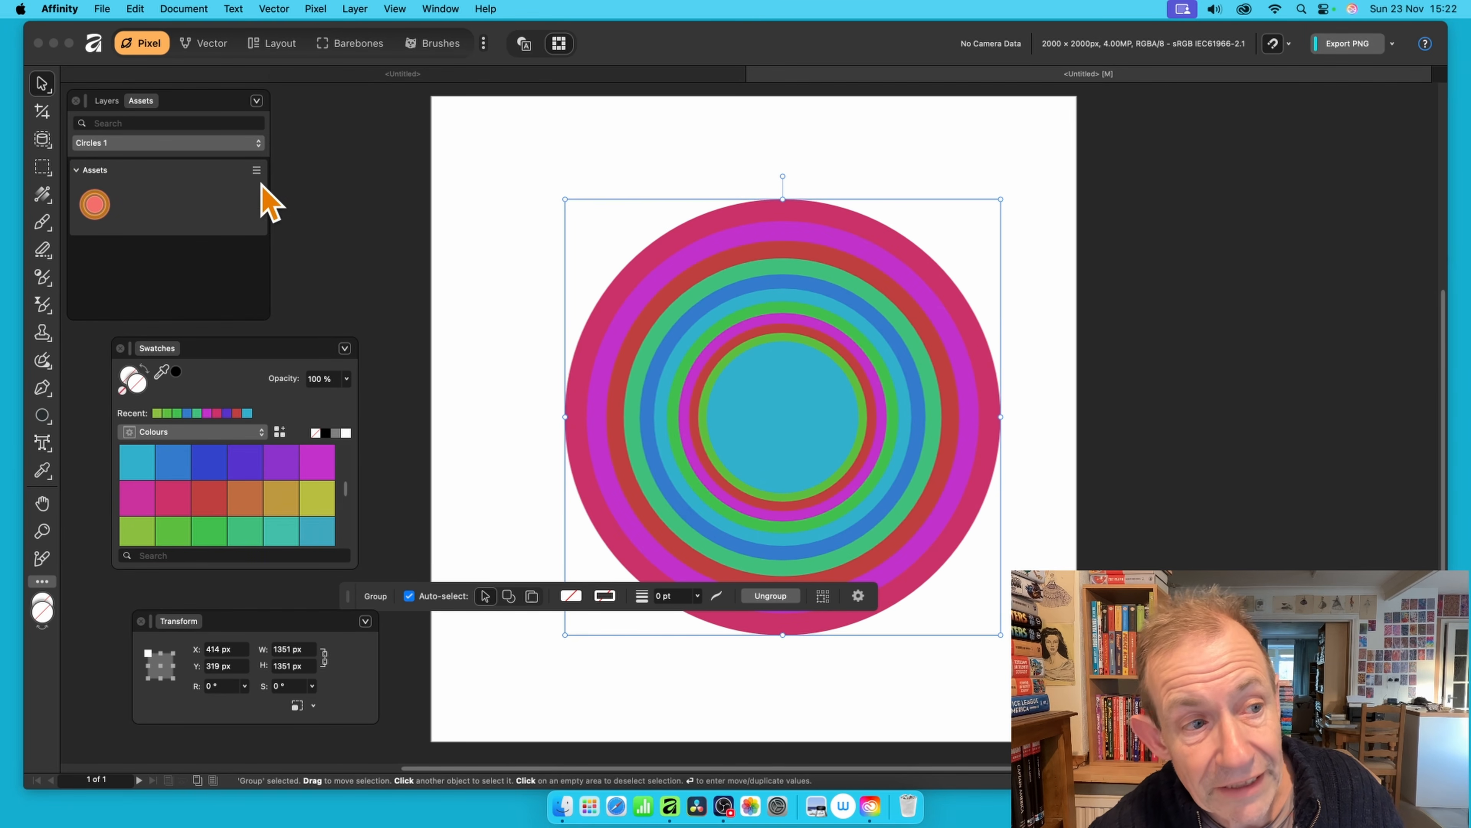
{"action": "left_click", "coordinate": [257, 100]}
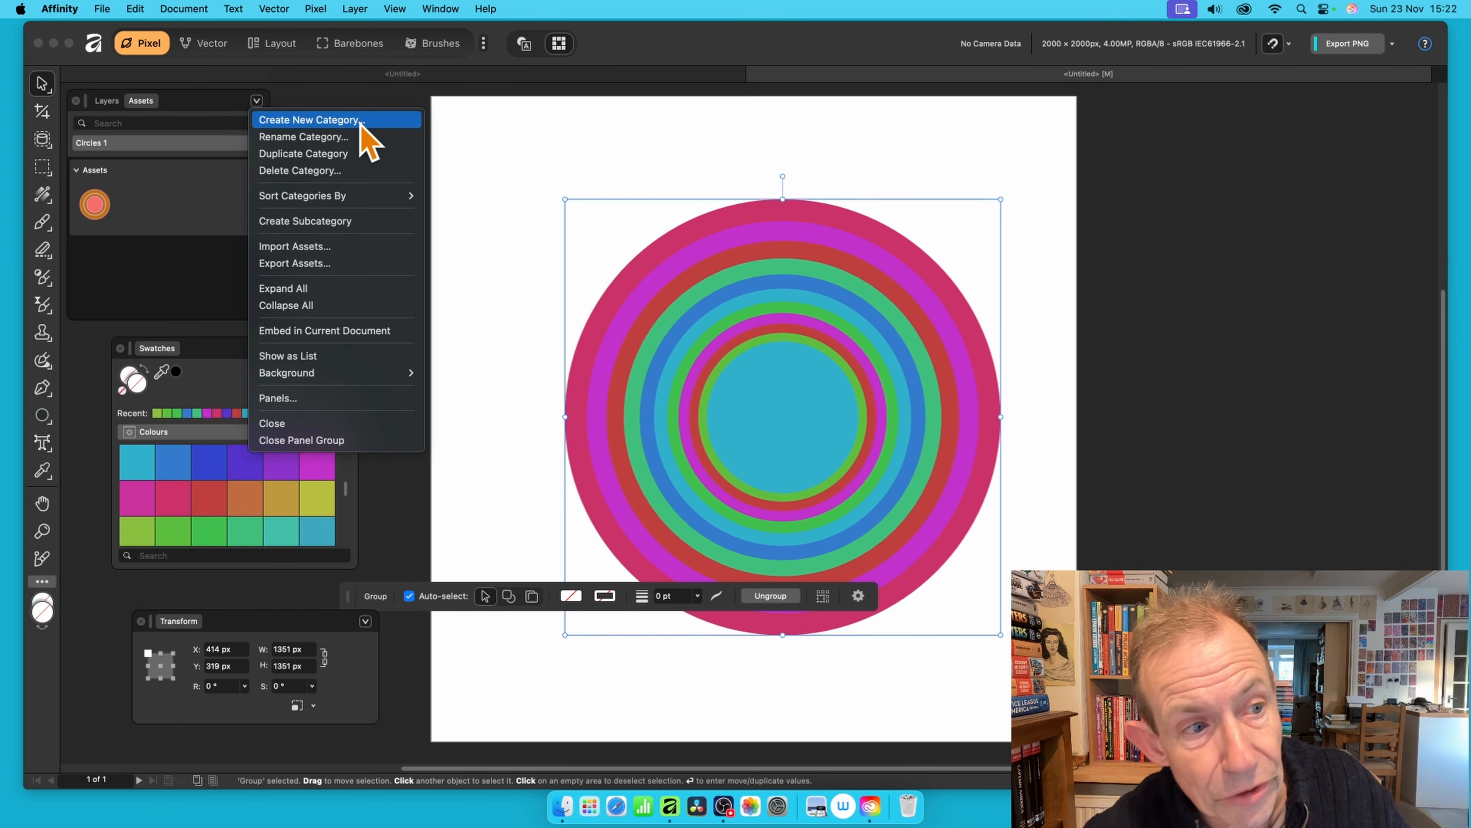
{"action": "left_click", "coordinate": [167, 269]}
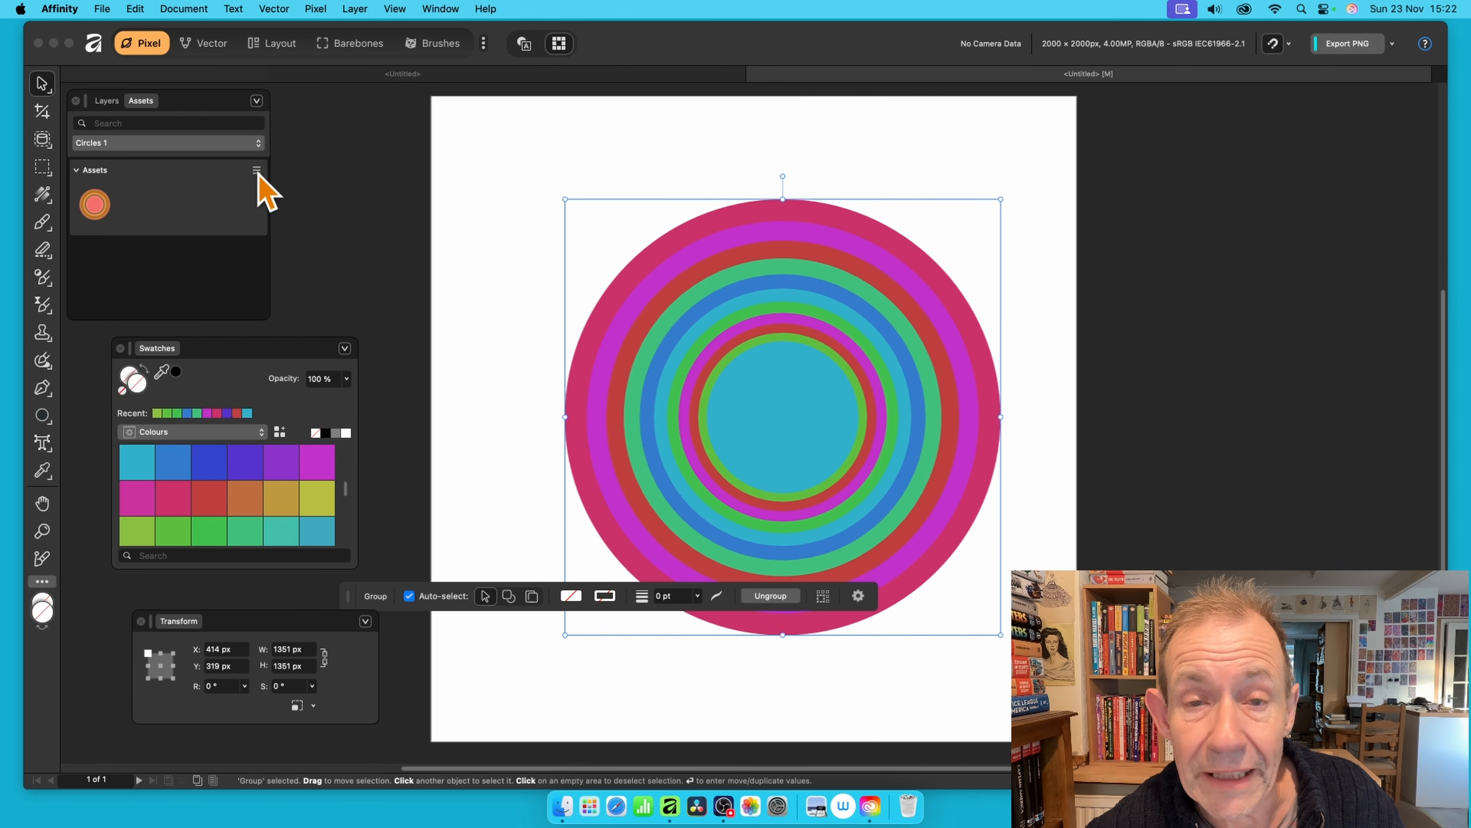
{"action": "left_click", "coordinate": [258, 171]}
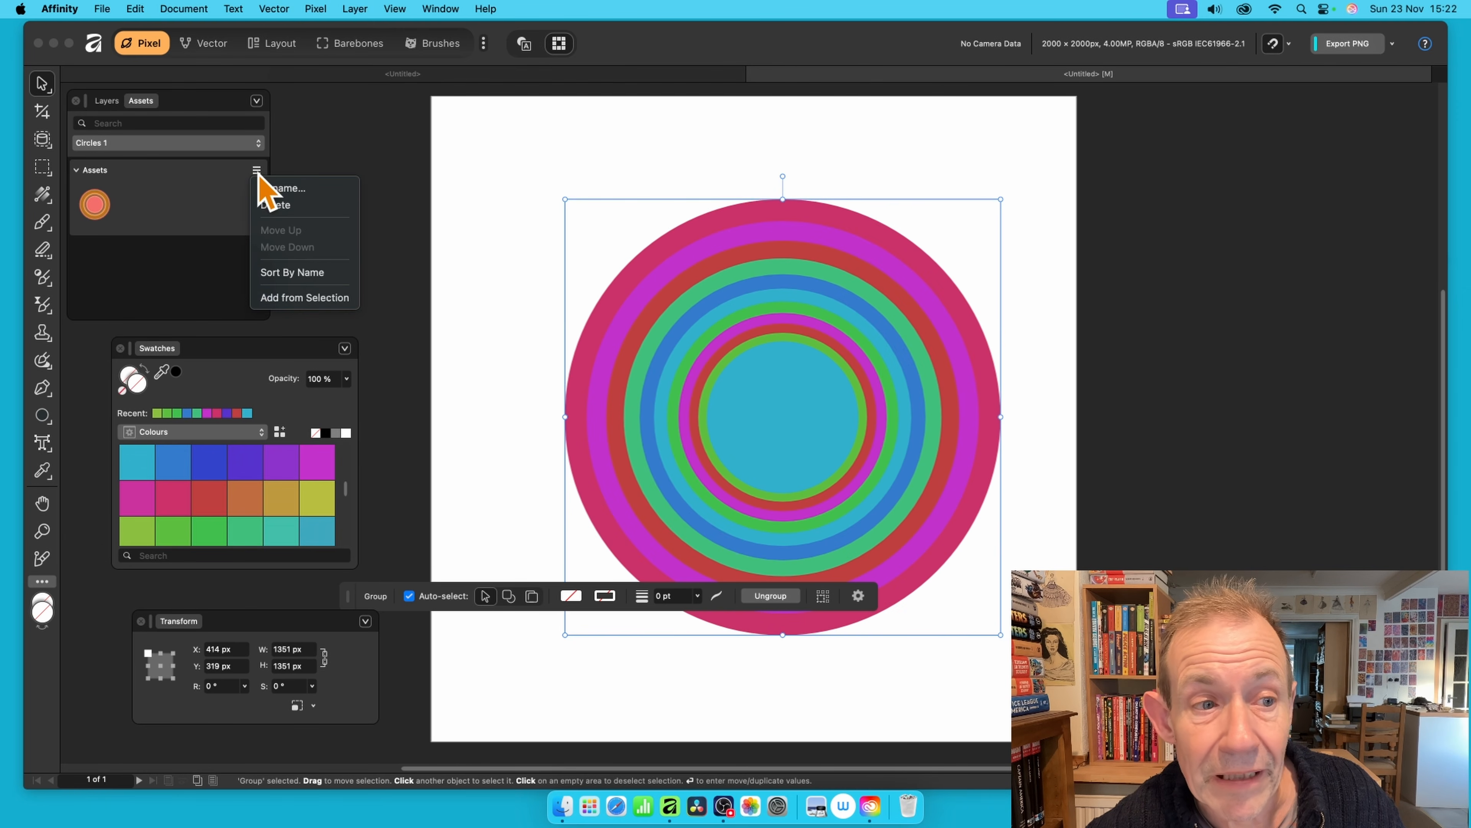
{"action": "left_click", "coordinate": [300, 299]}
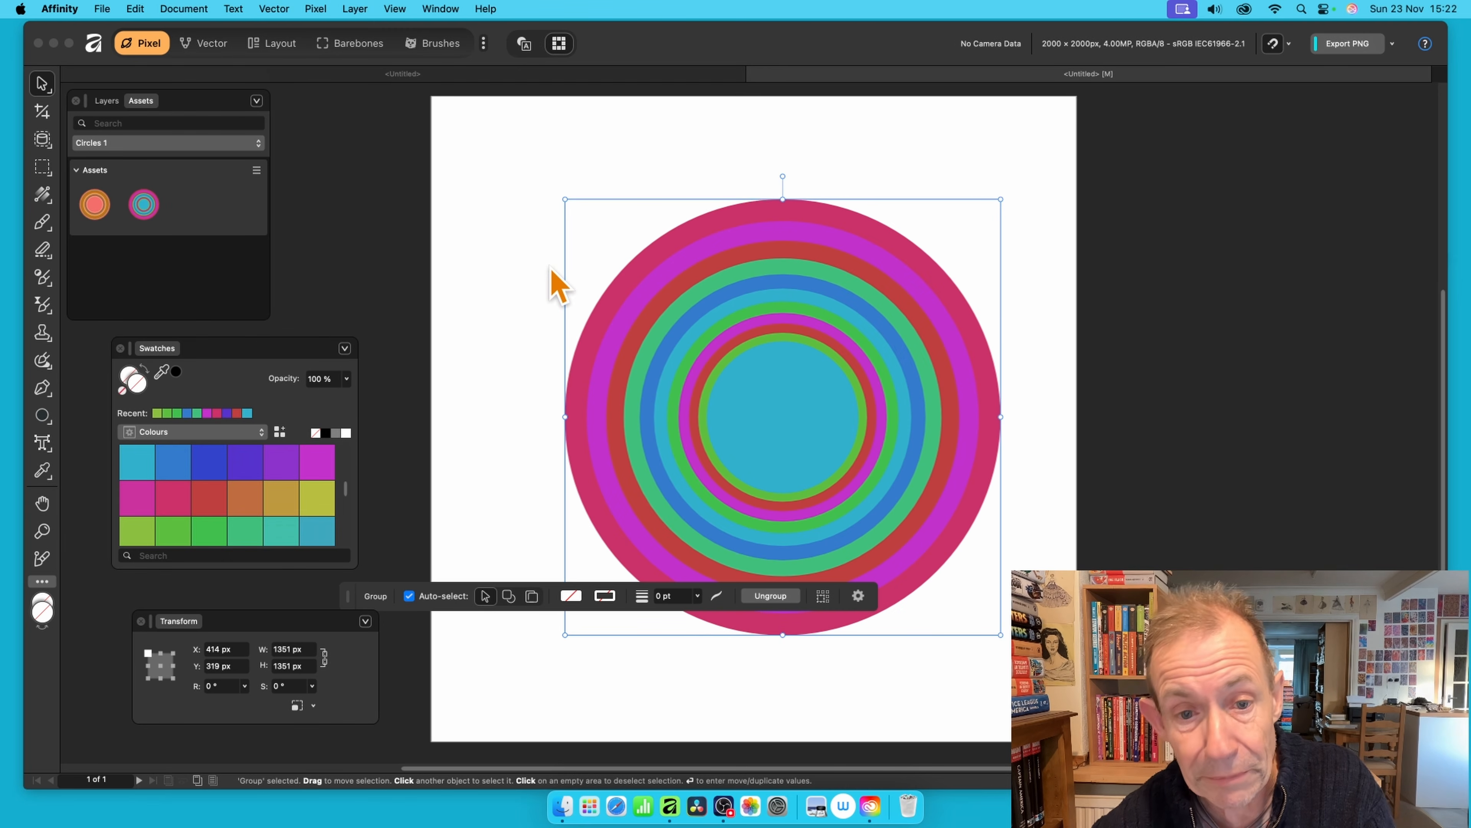
Delete the original group from the canvas and place three overlapping copies of the magenta-and-cyan circle asset.
{"action": "left_click", "coordinate": [926, 329]}
{"action": "key", "text": "Delete"}
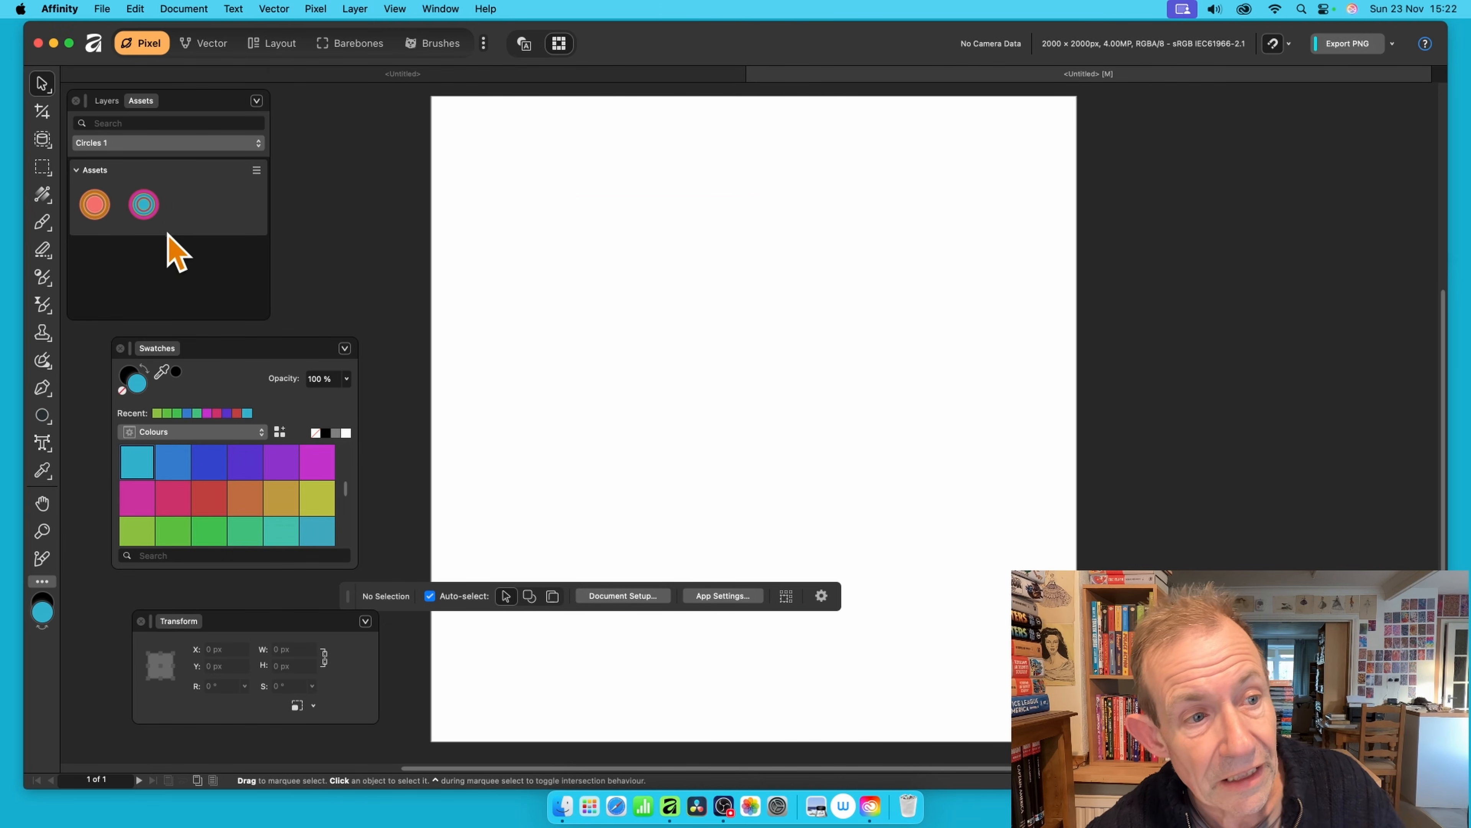
{"action": "left_click_drag", "start_coordinate": [143, 204], "coordinate": [974, 194]}
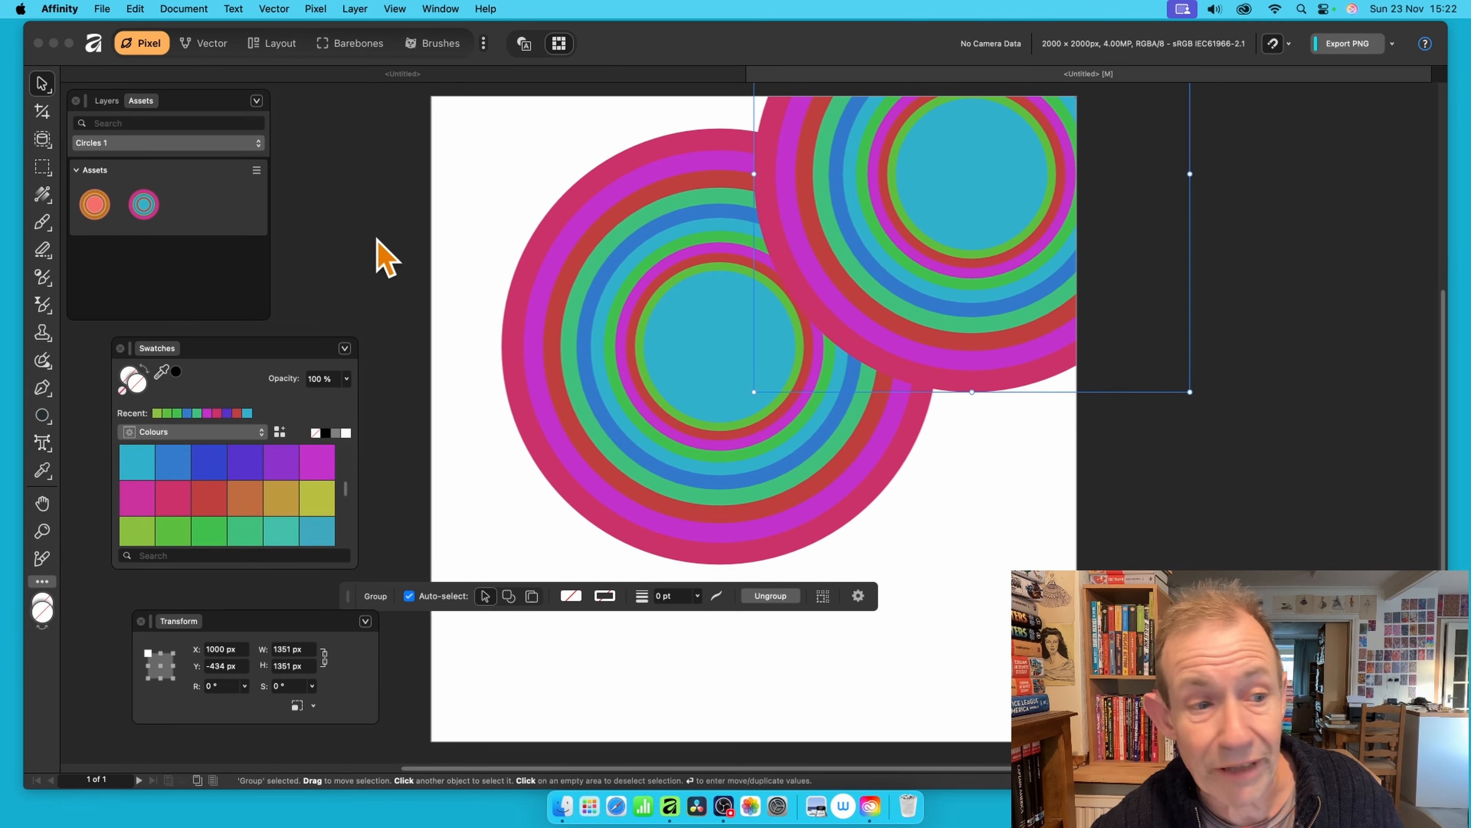
{"action": "left_click_drag", "start_coordinate": [143, 204], "coordinate": [962, 492]}
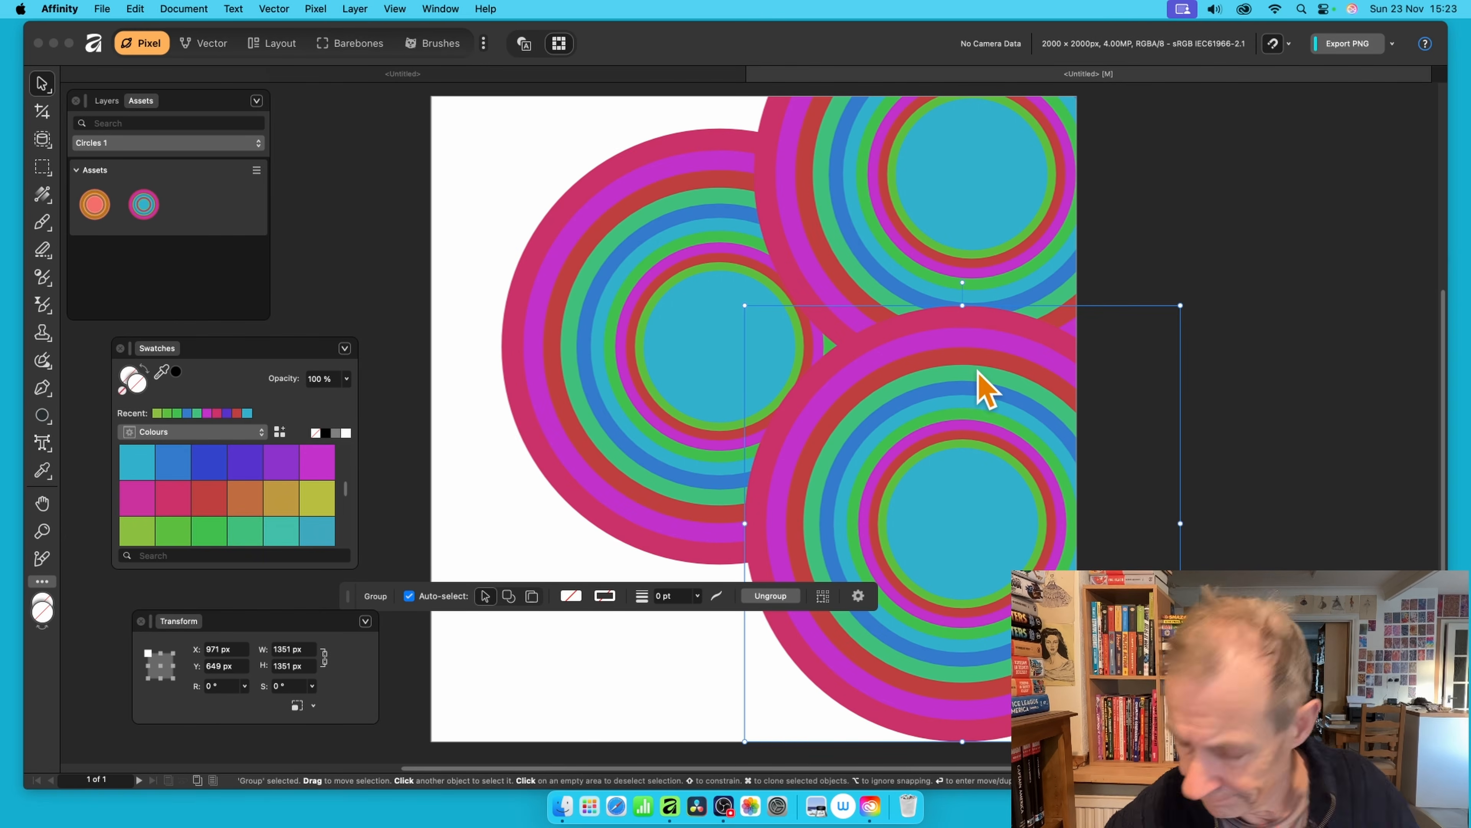
Undo the extra asset placements and position a single circle group at about X 231 px, Y 185 px.
{"action": "key", "text": "super+z"}
{"action": "key", "text": "super+z"}
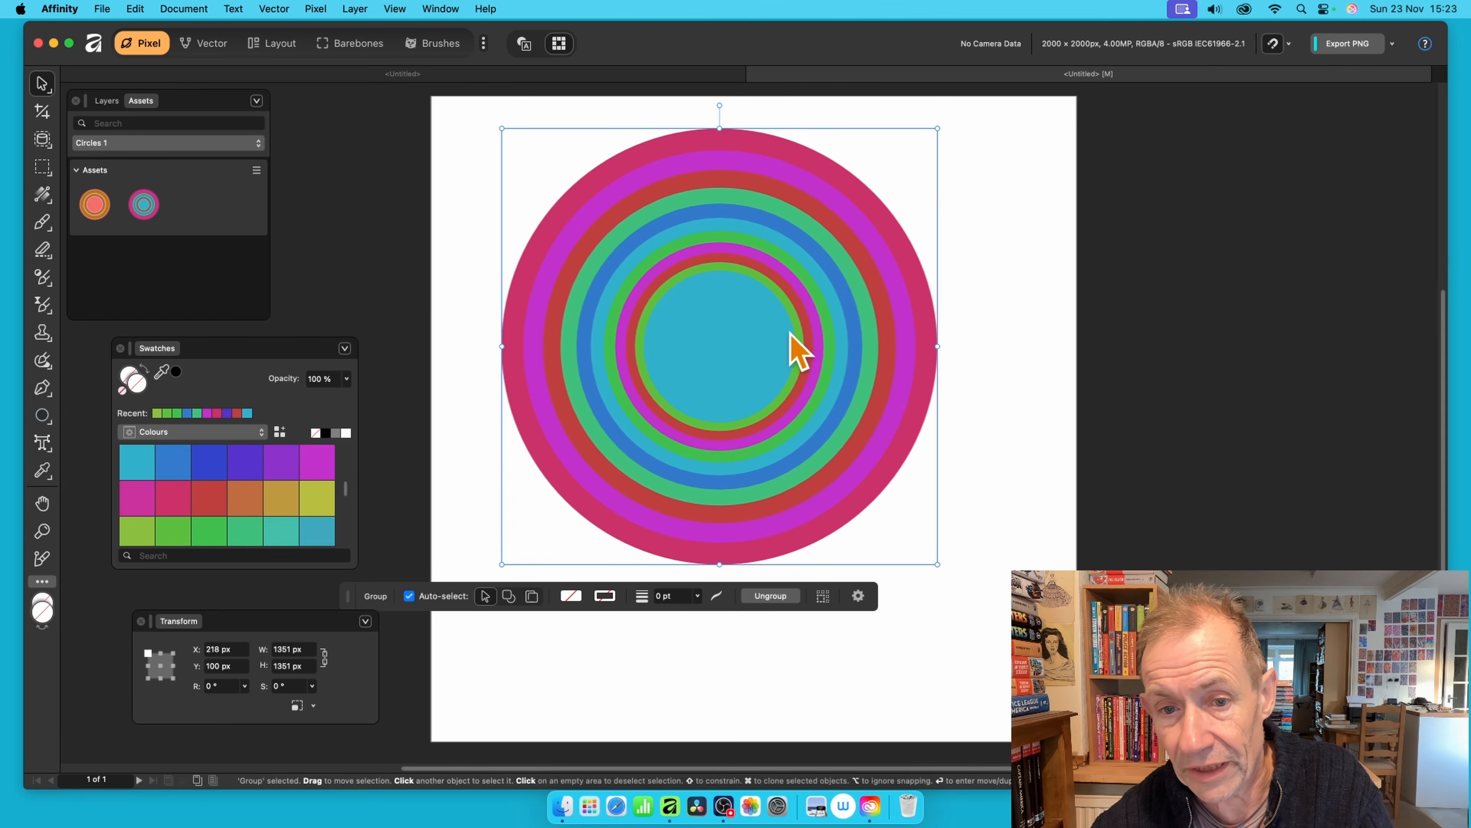
{"action": "key", "text": "super+z"}
{"action": "left_click_drag", "start_coordinate": [764, 372], "coordinate": [792, 352]}
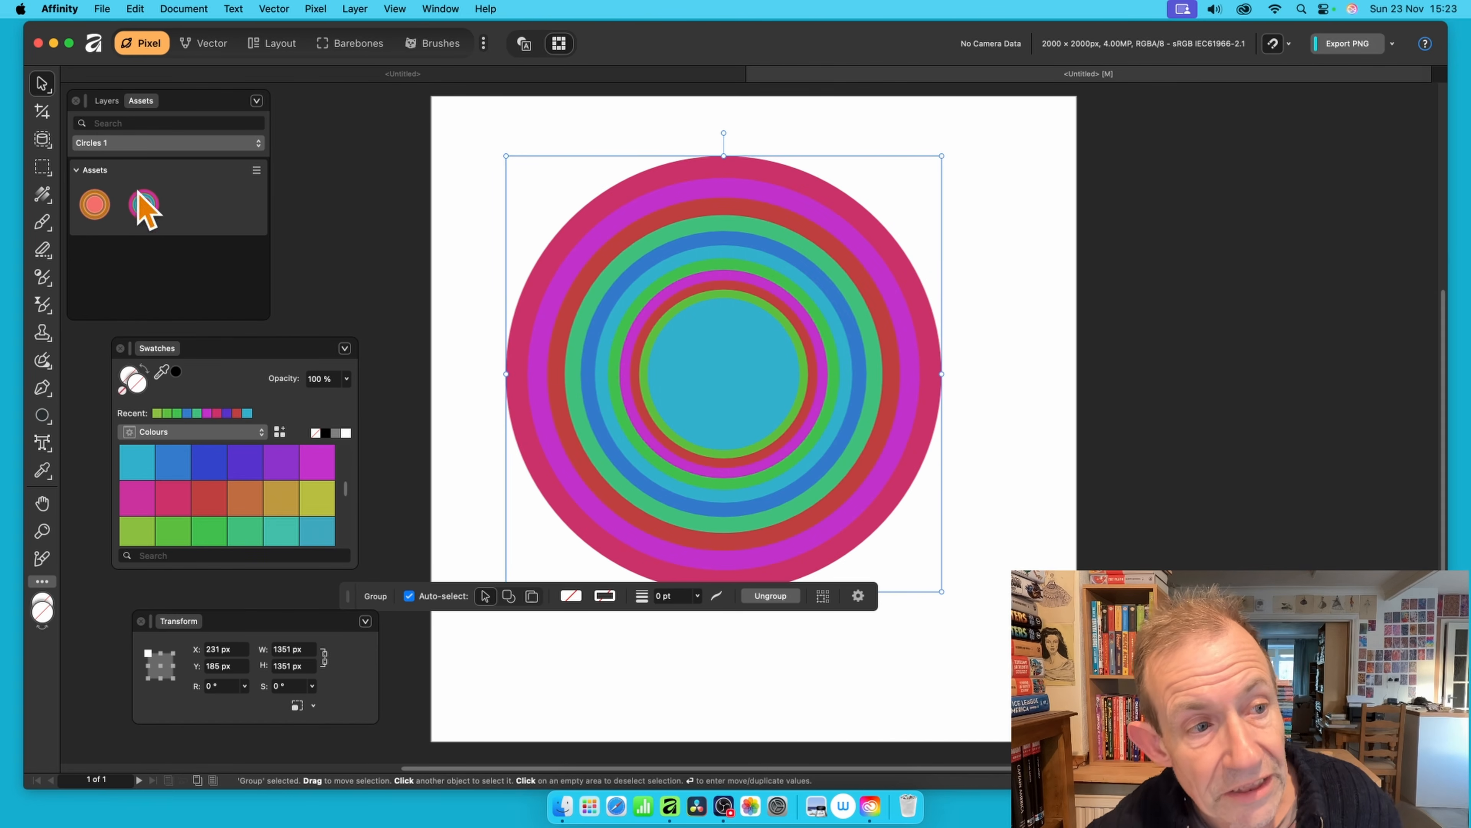
Expand the placed group in the layer stack and select its outermost crimson circle.
{"action": "left_click", "coordinate": [107, 103]}
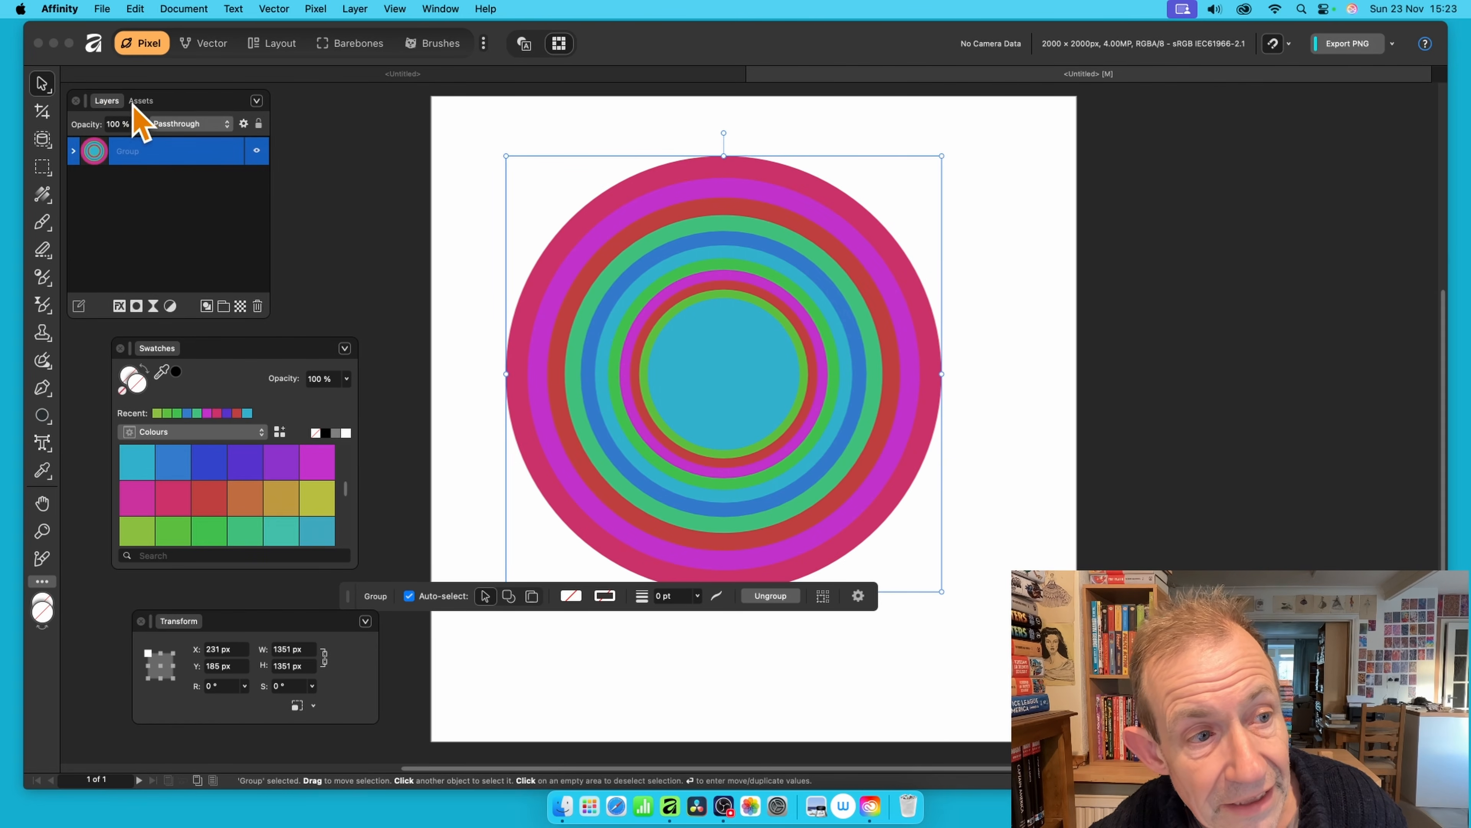
{"action": "left_click", "coordinate": [74, 152]}
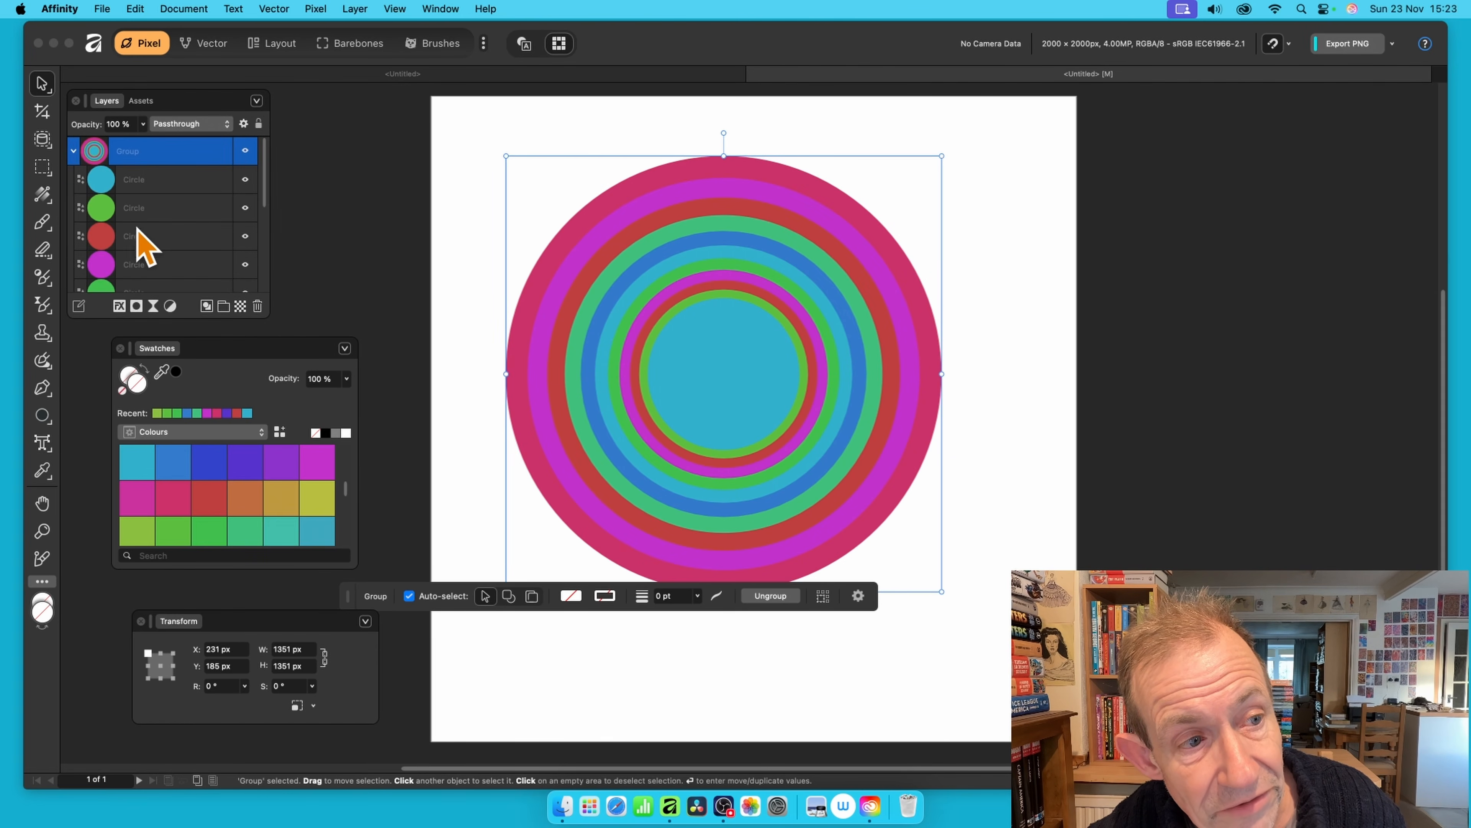
{"action": "left_click", "coordinate": [141, 181]}
{"action": "left_click_drag", "start_coordinate": [265, 191], "coordinate": [264, 289]}
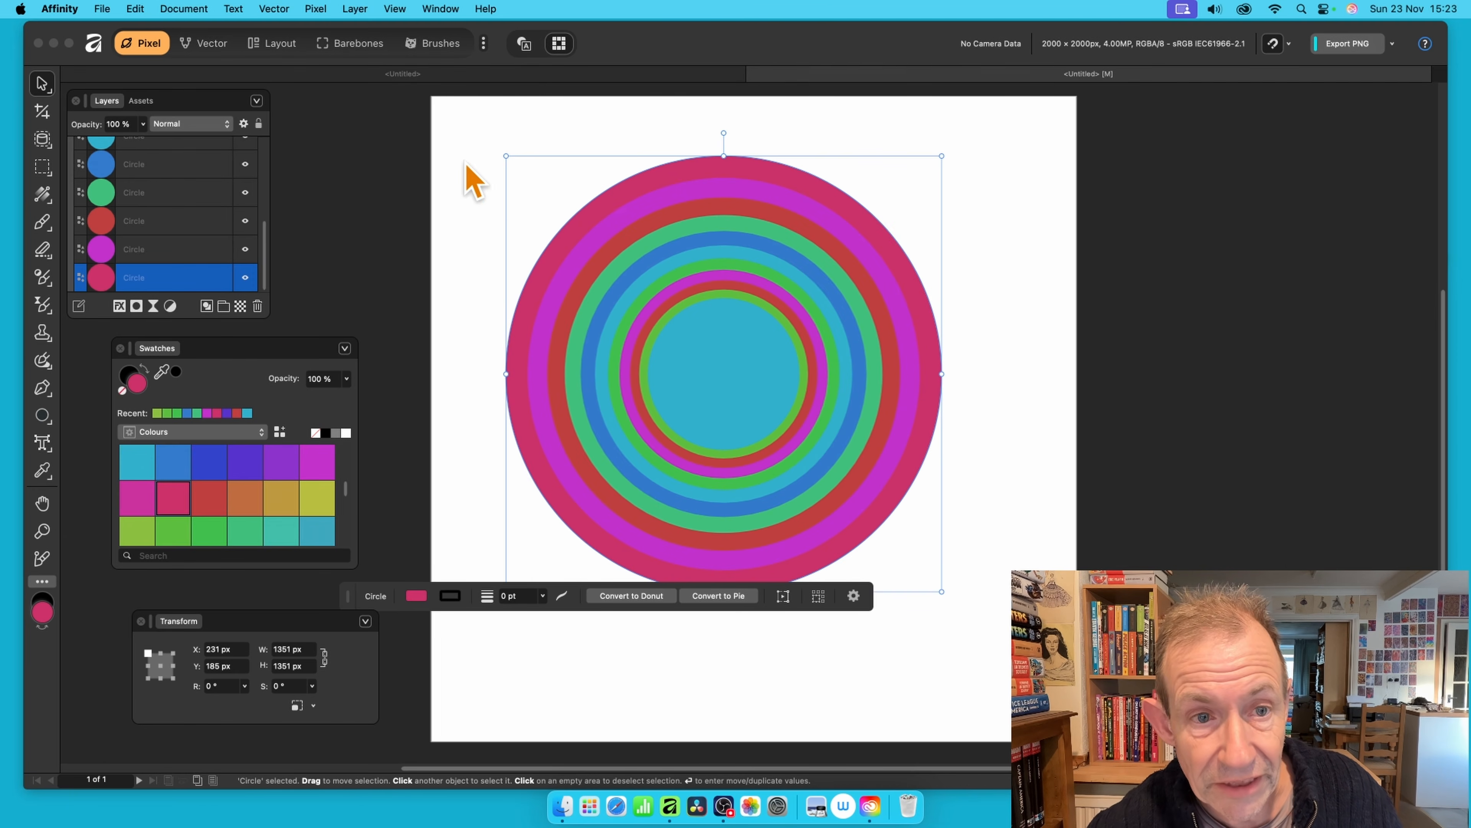
Select all eleven circles inside the group and scale them together proportionally to a width of 1500 px.
{"action": "left_click_drag", "start_coordinate": [464, 117], "coordinate": [1022, 681]}
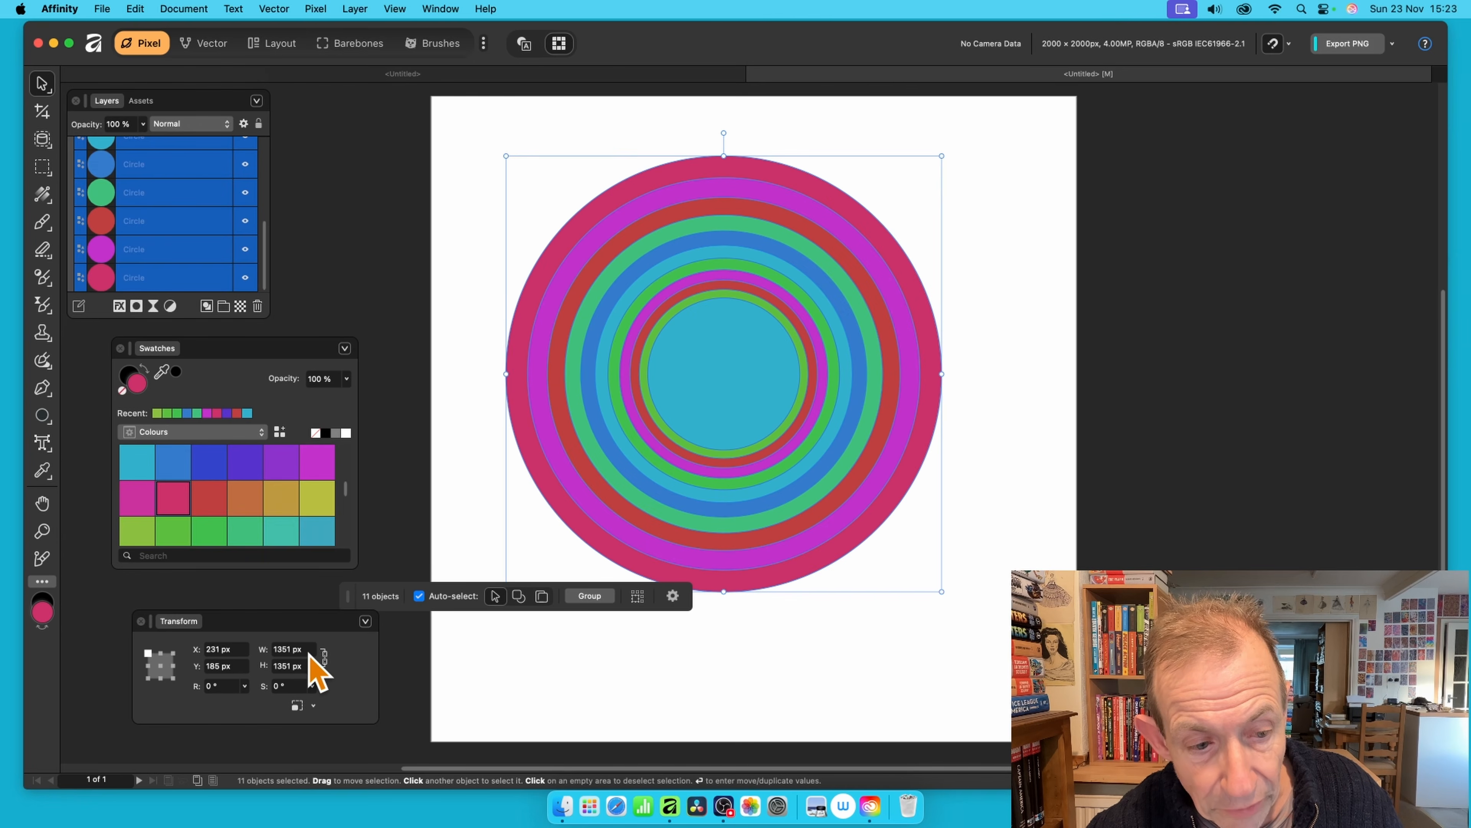
{"action": "left_click", "coordinate": [290, 649]}
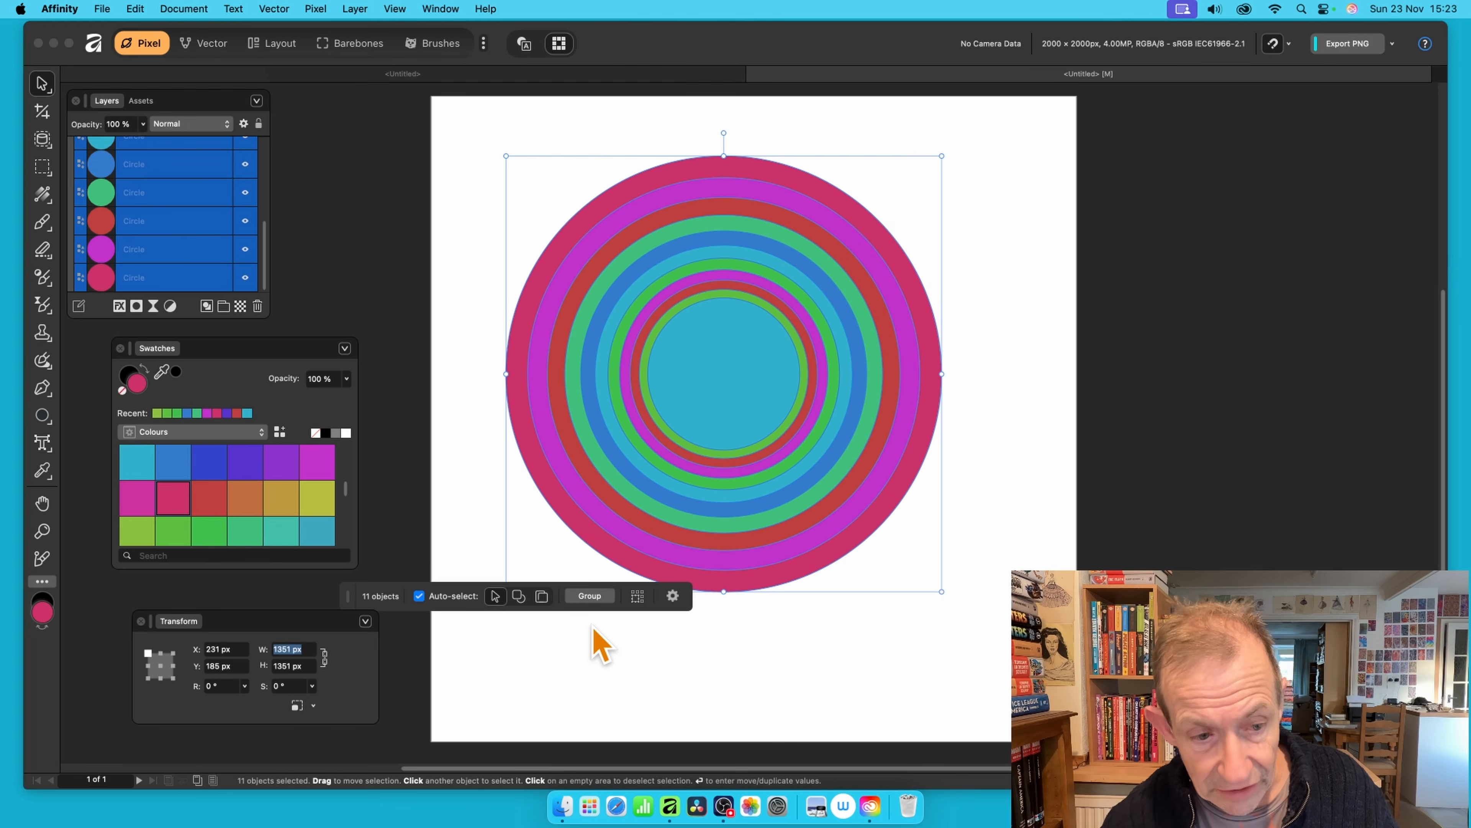
{"action": "type", "text": "1"}
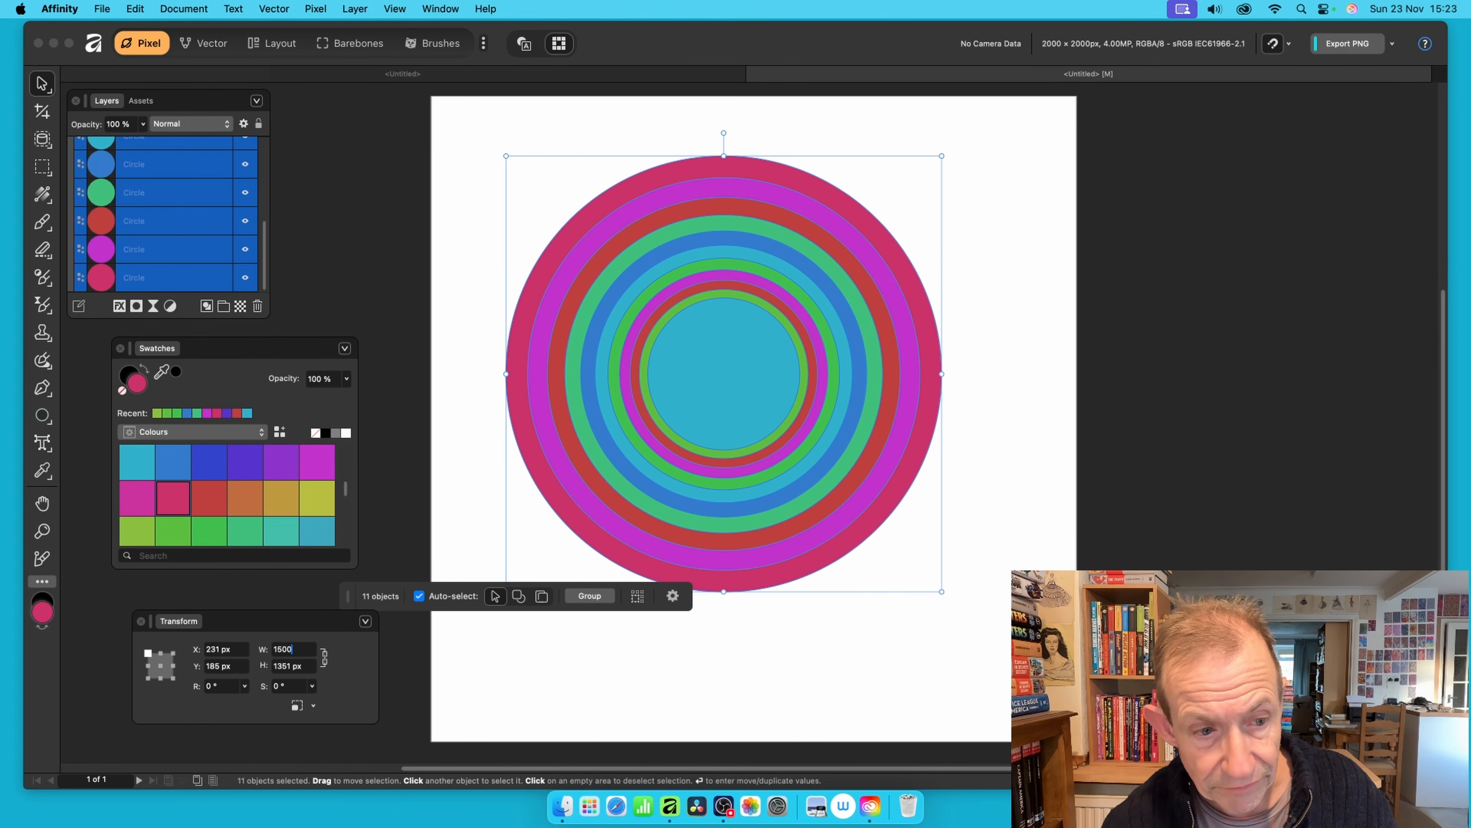
{"action": "type", "text": "500"}
{"action": "key", "text": "Tab"}
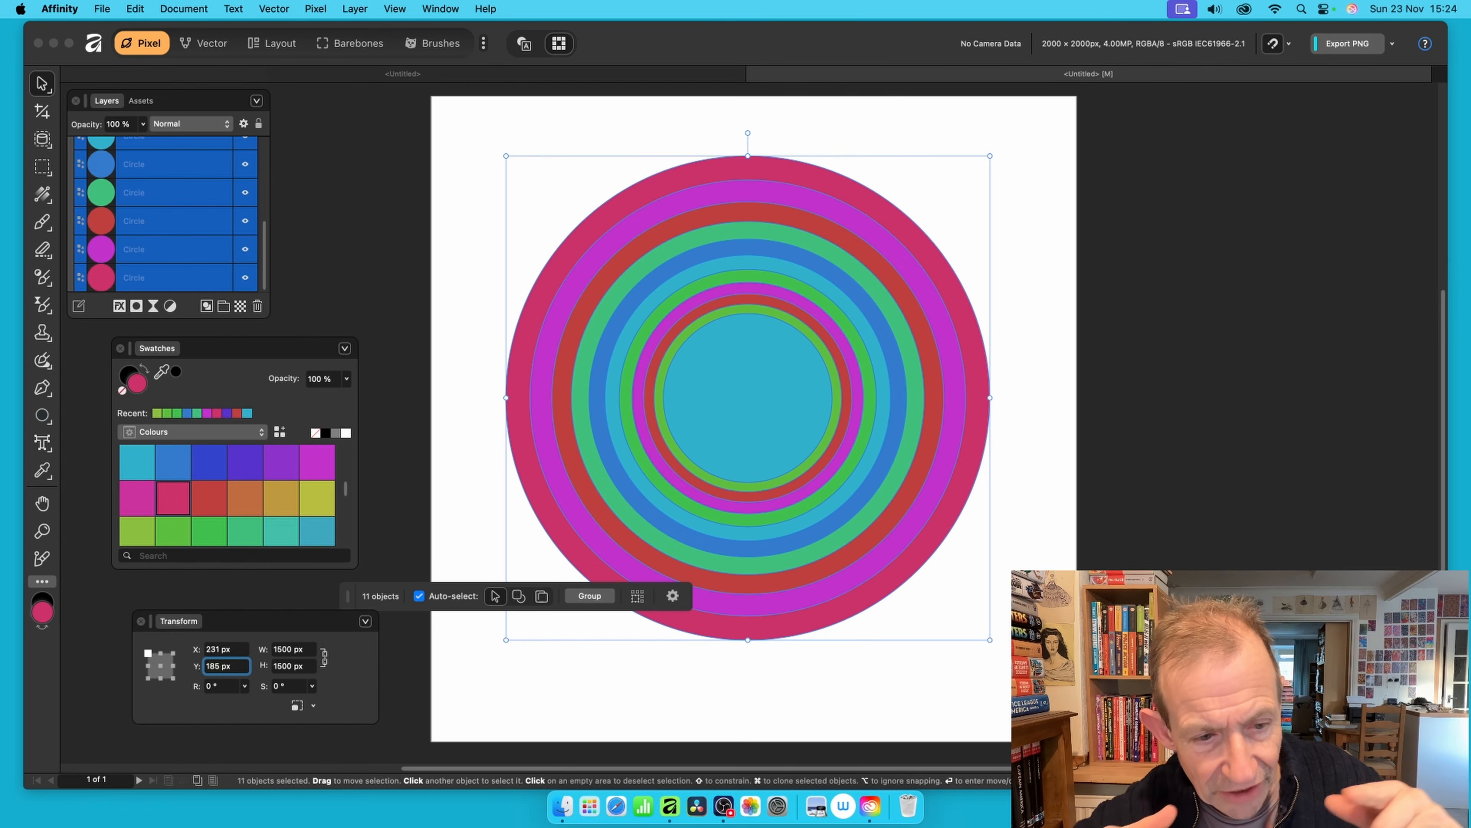
{"action": "left_click", "coordinate": [314, 706]}
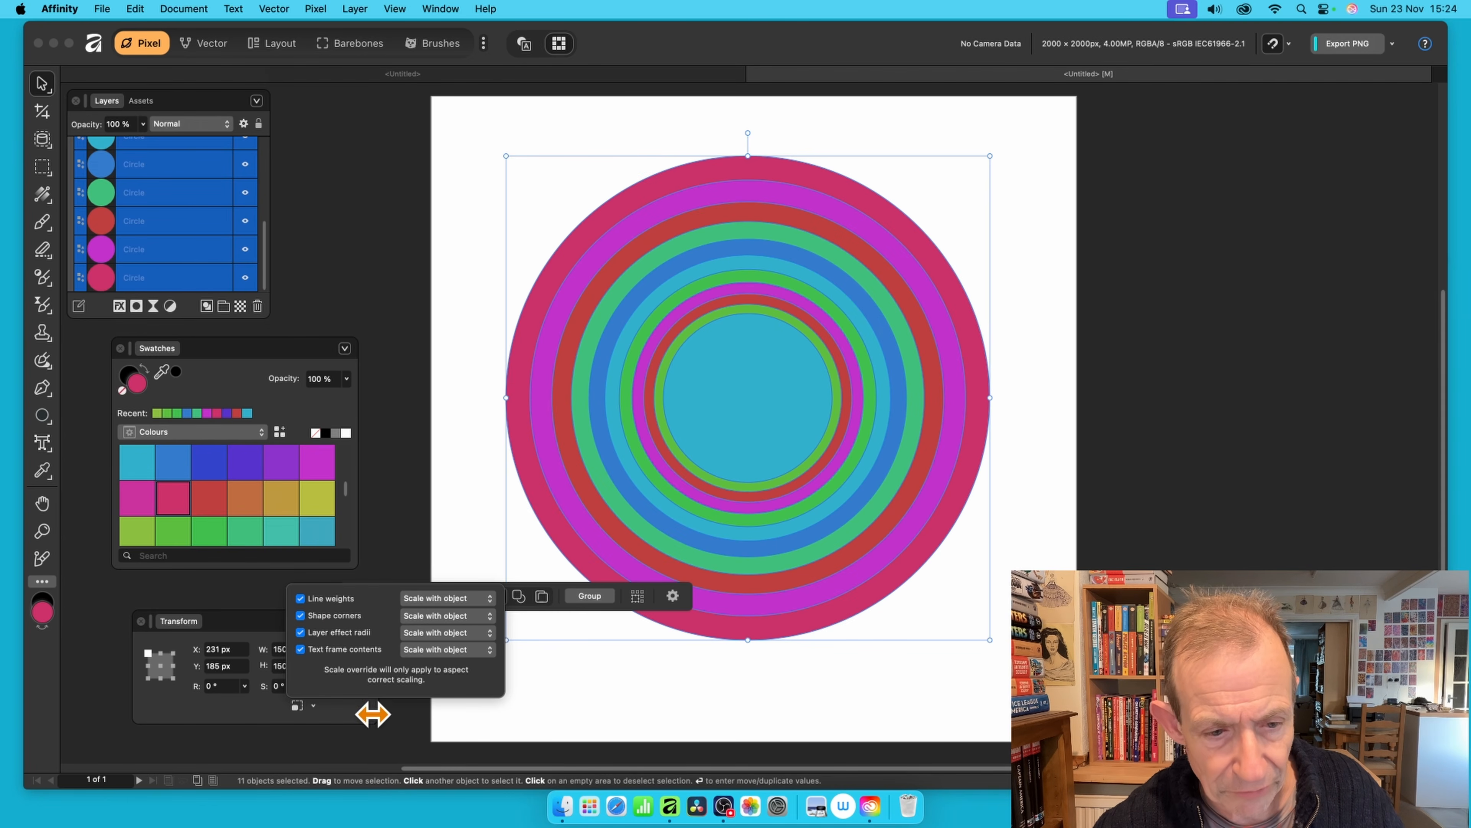
{"action": "left_click", "coordinate": [369, 732]}
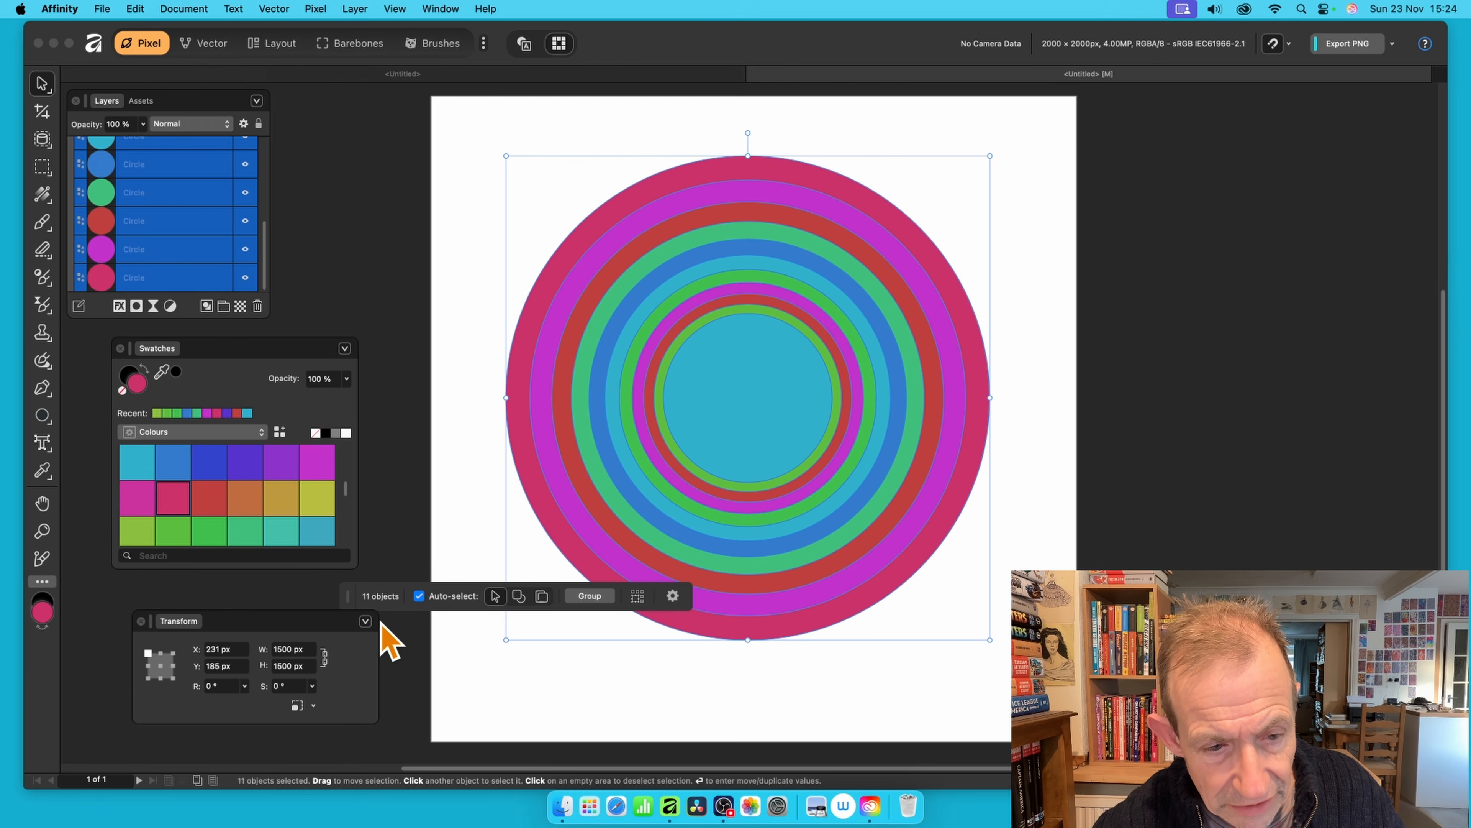
{"action": "left_click", "coordinate": [366, 620]}
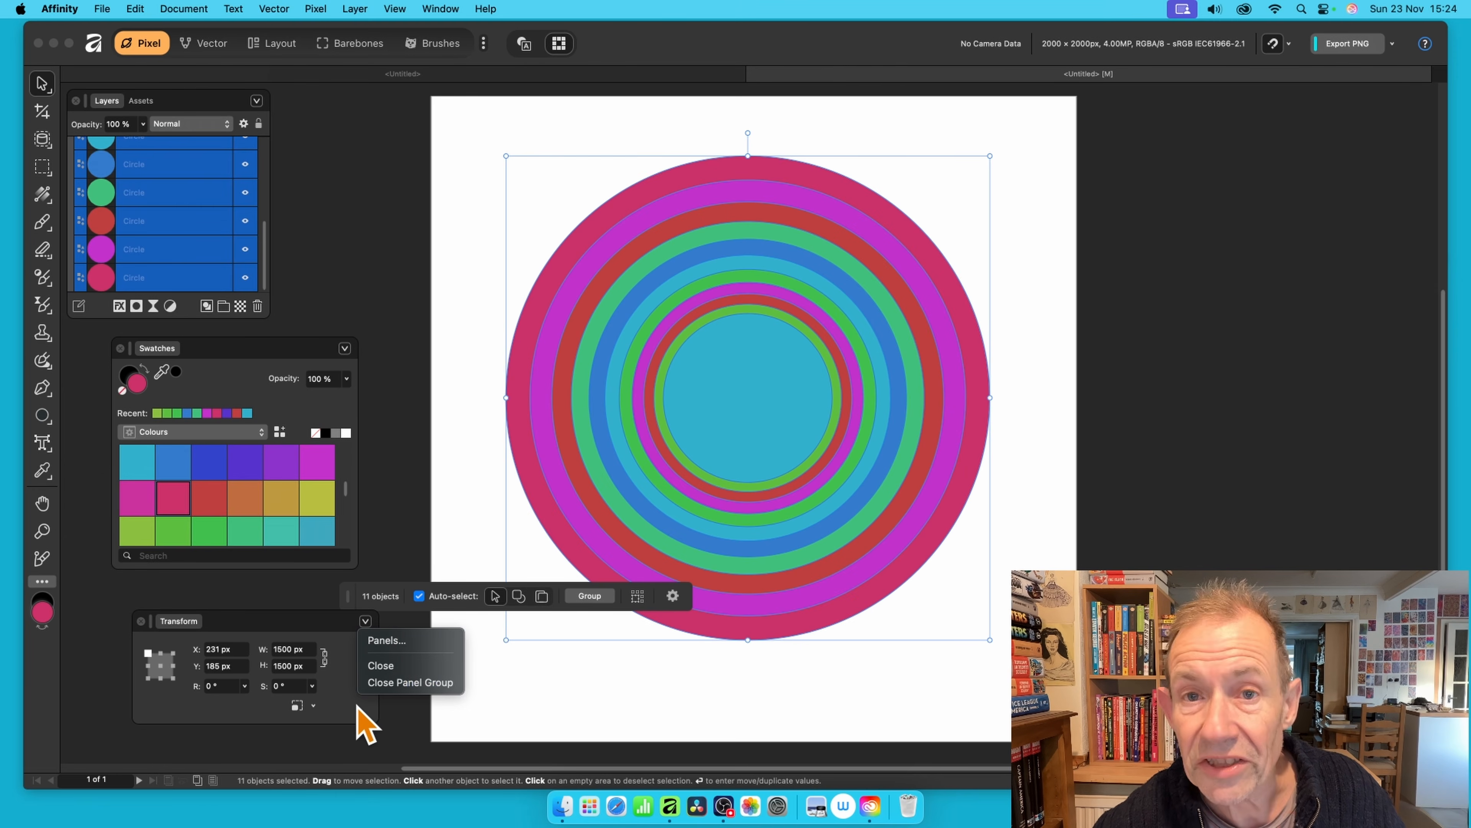
{"action": "left_click", "coordinate": [354, 725]}
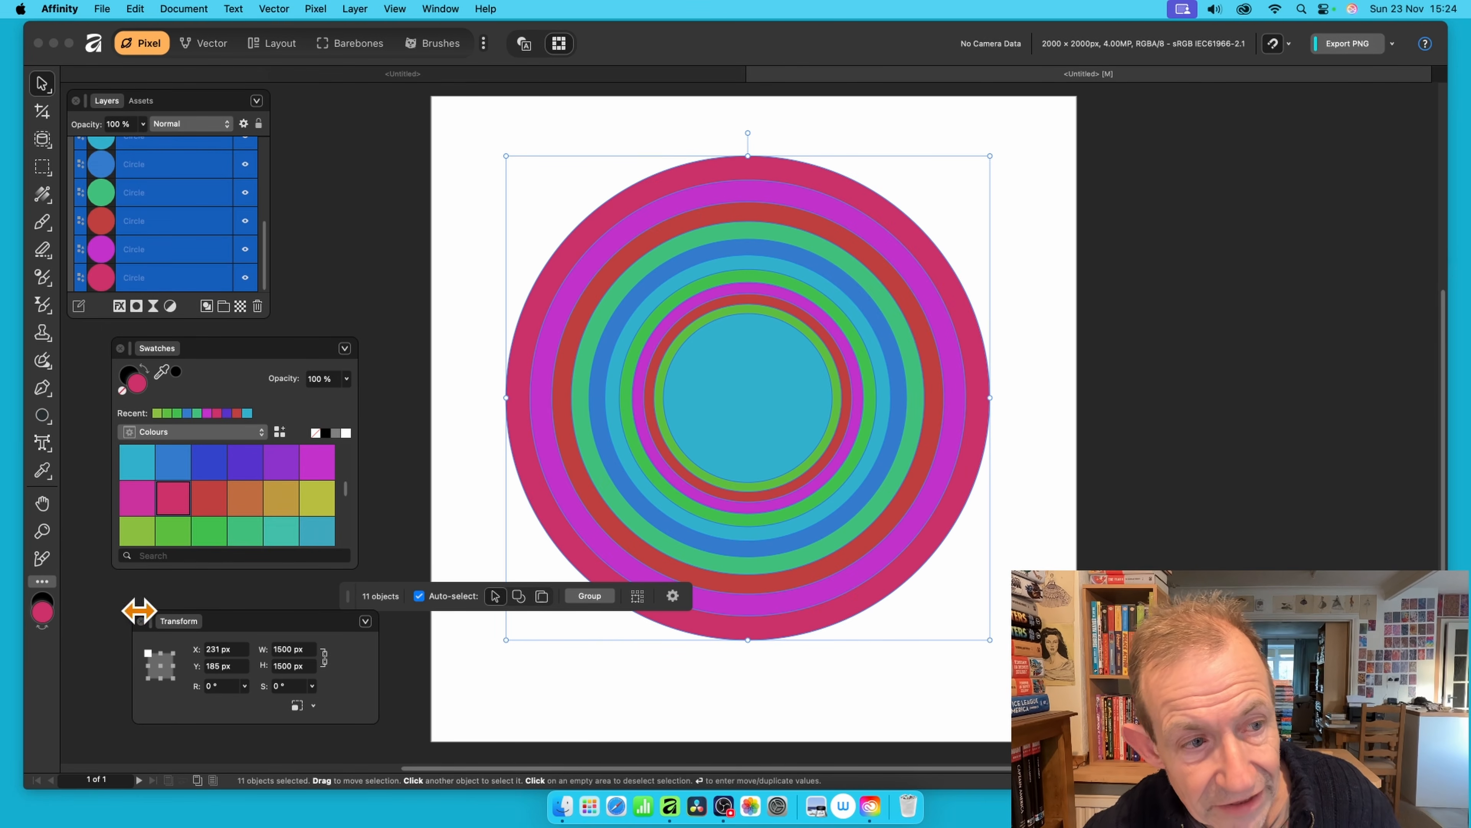
Select the magenta circle just inside the outermost crimson one and resize it proportionally to 1400 px wide.
{"action": "left_click", "coordinate": [153, 278]}
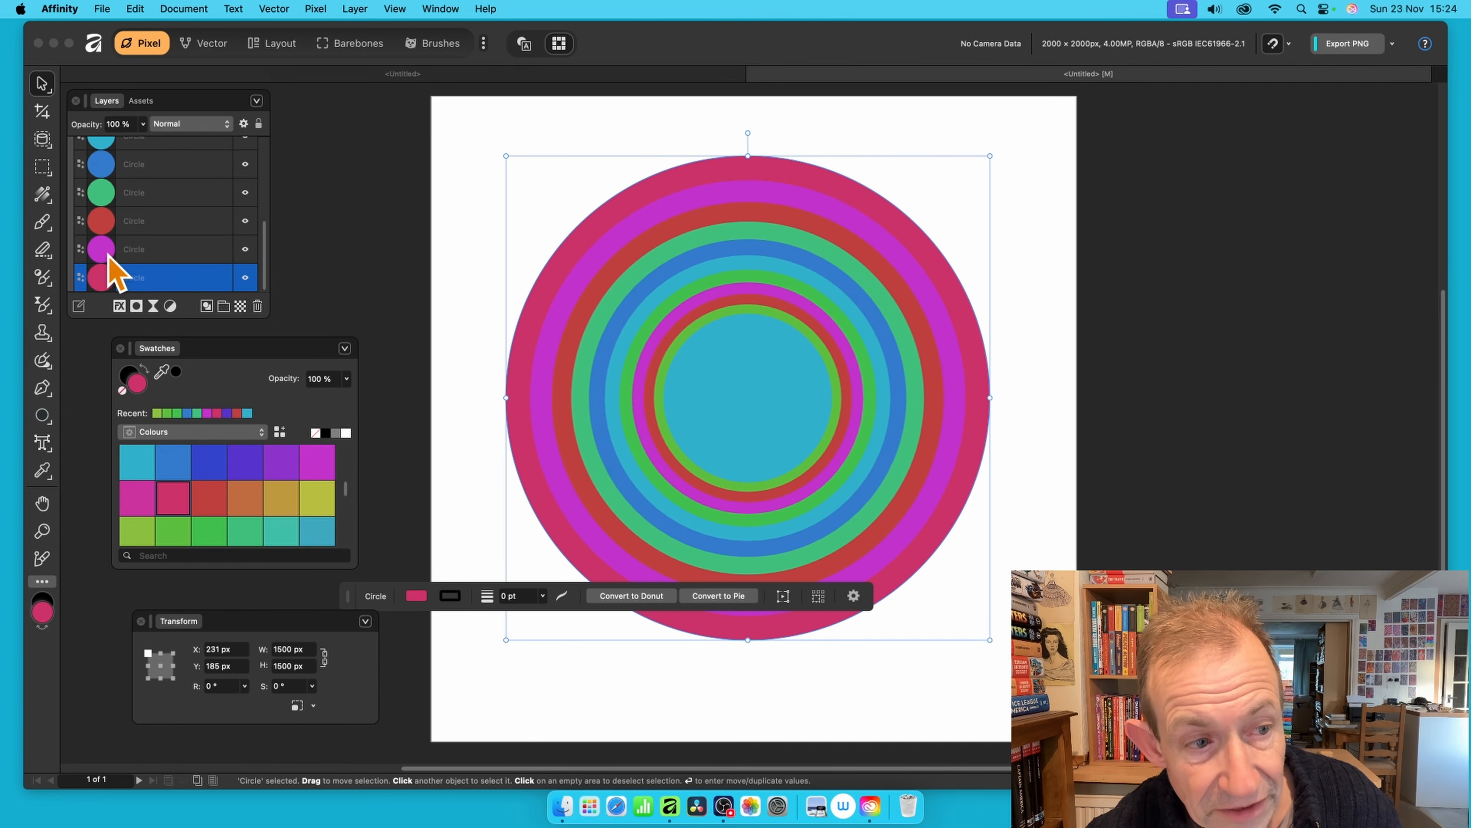
{"action": "left_click", "coordinate": [169, 252]}
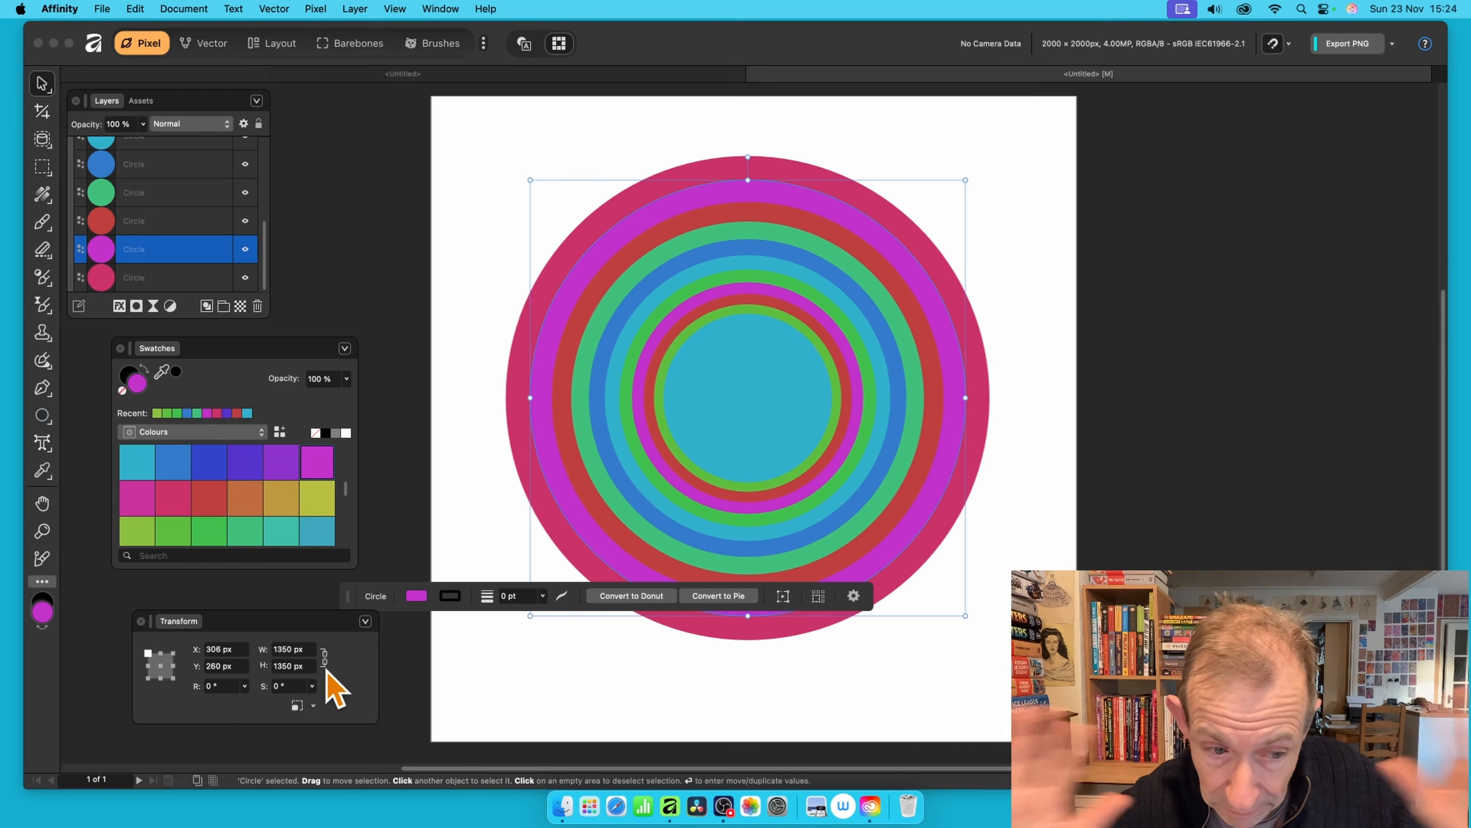
{"action": "left_click", "coordinate": [306, 650]}
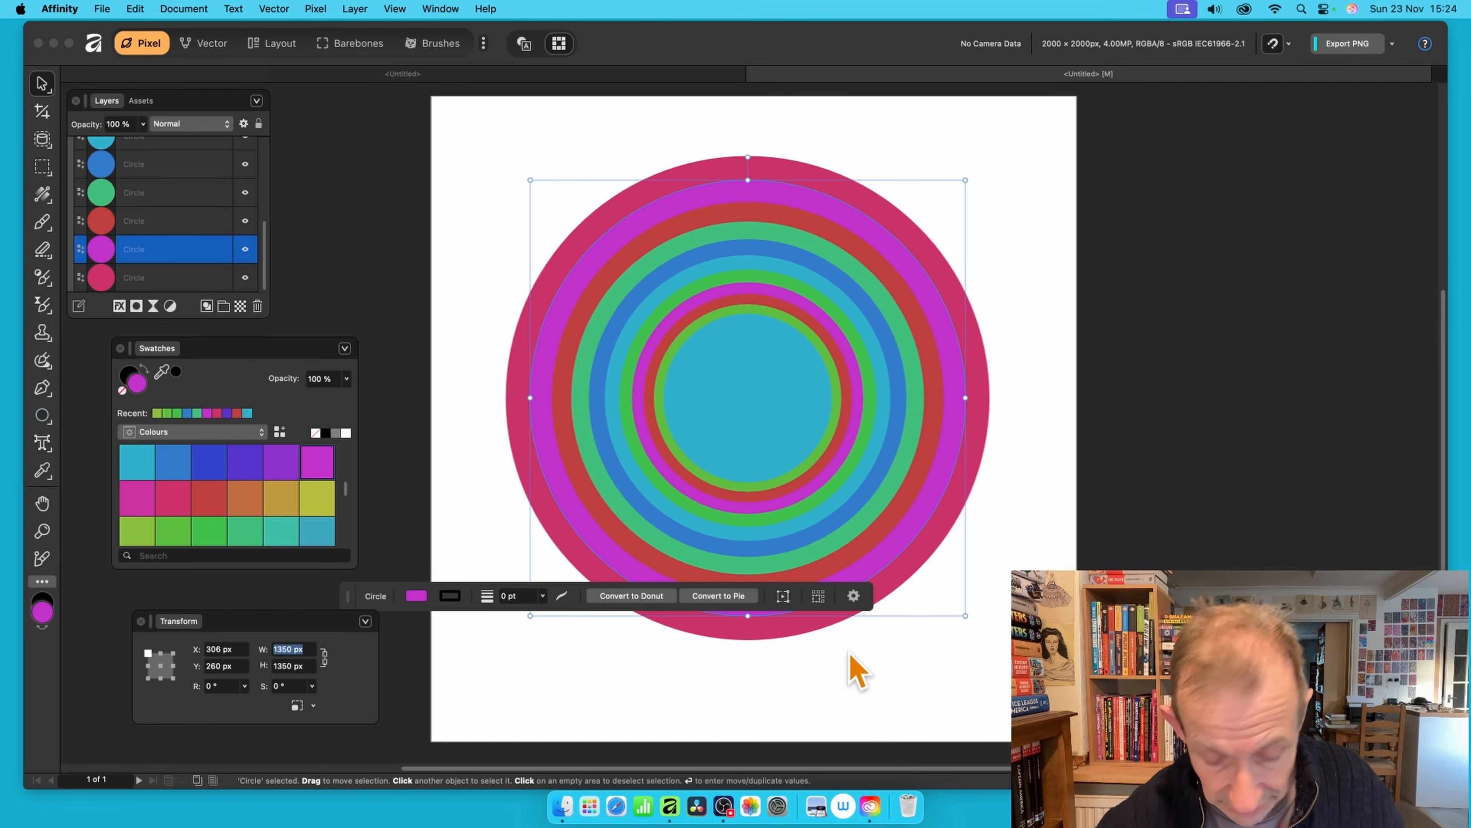
{"action": "type", "text": "1400"}
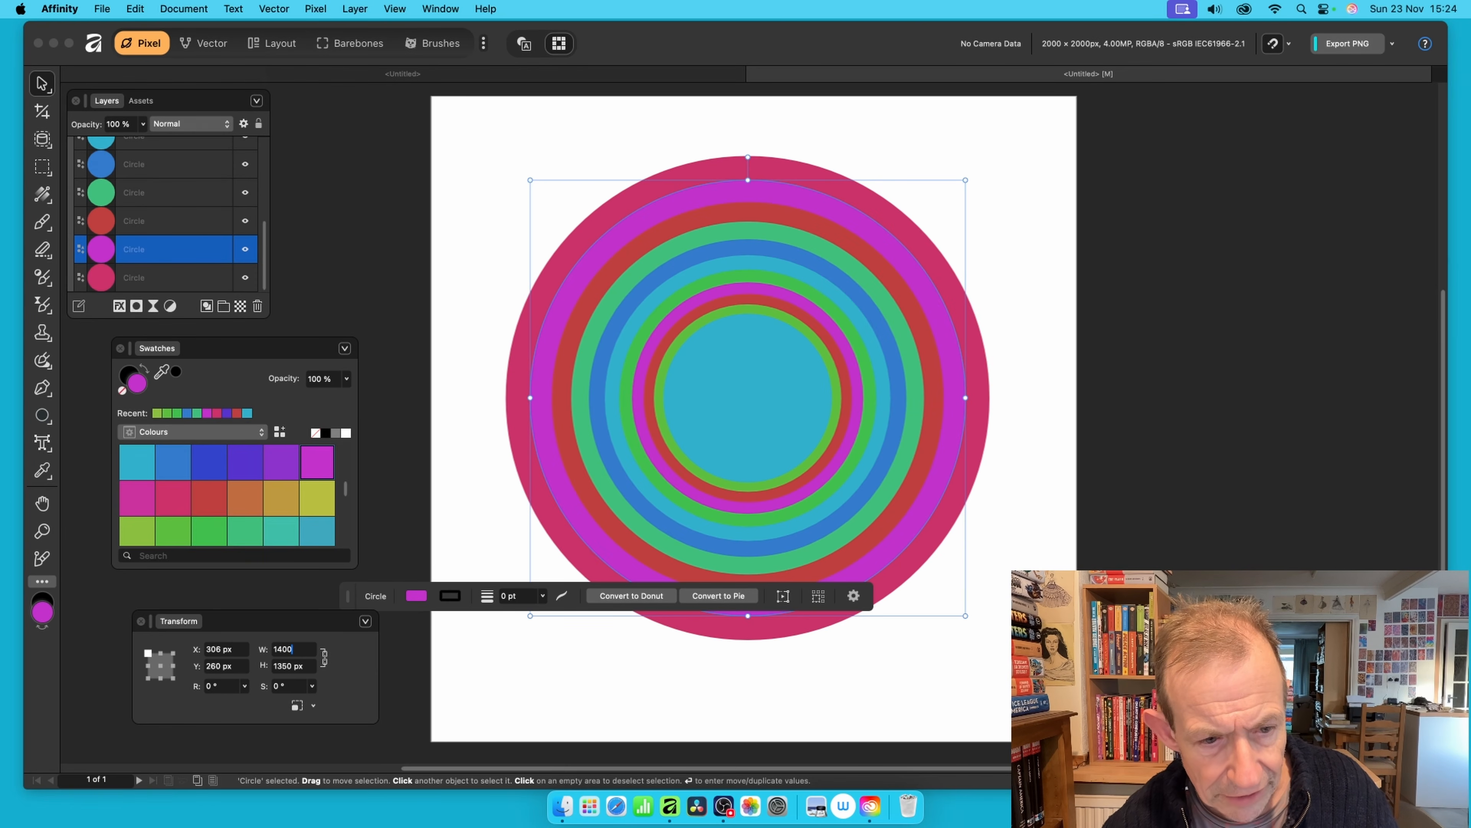
{"action": "key", "text": "Tab"}
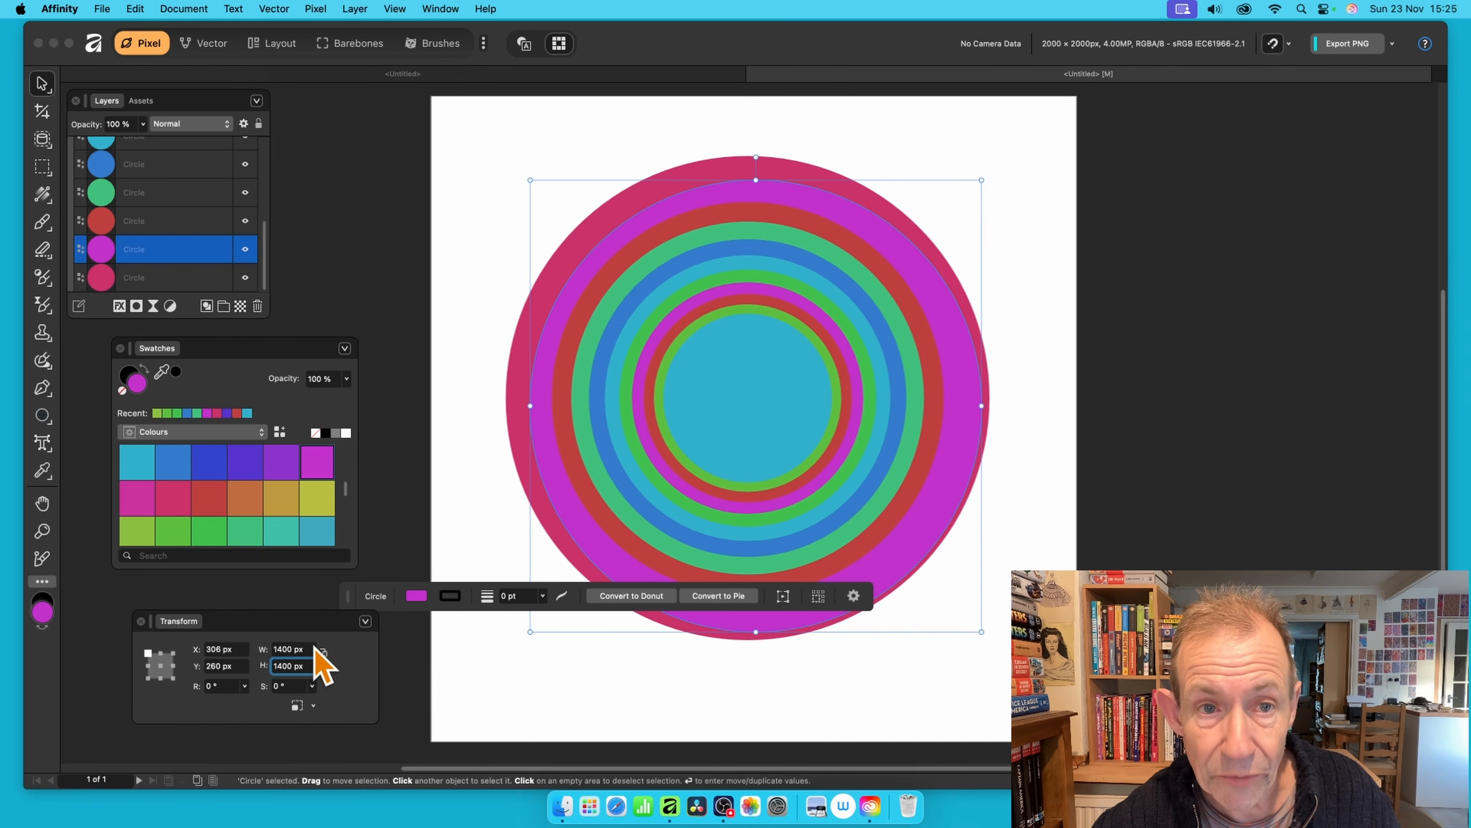
{"action": "left_click", "coordinate": [451, 8]}
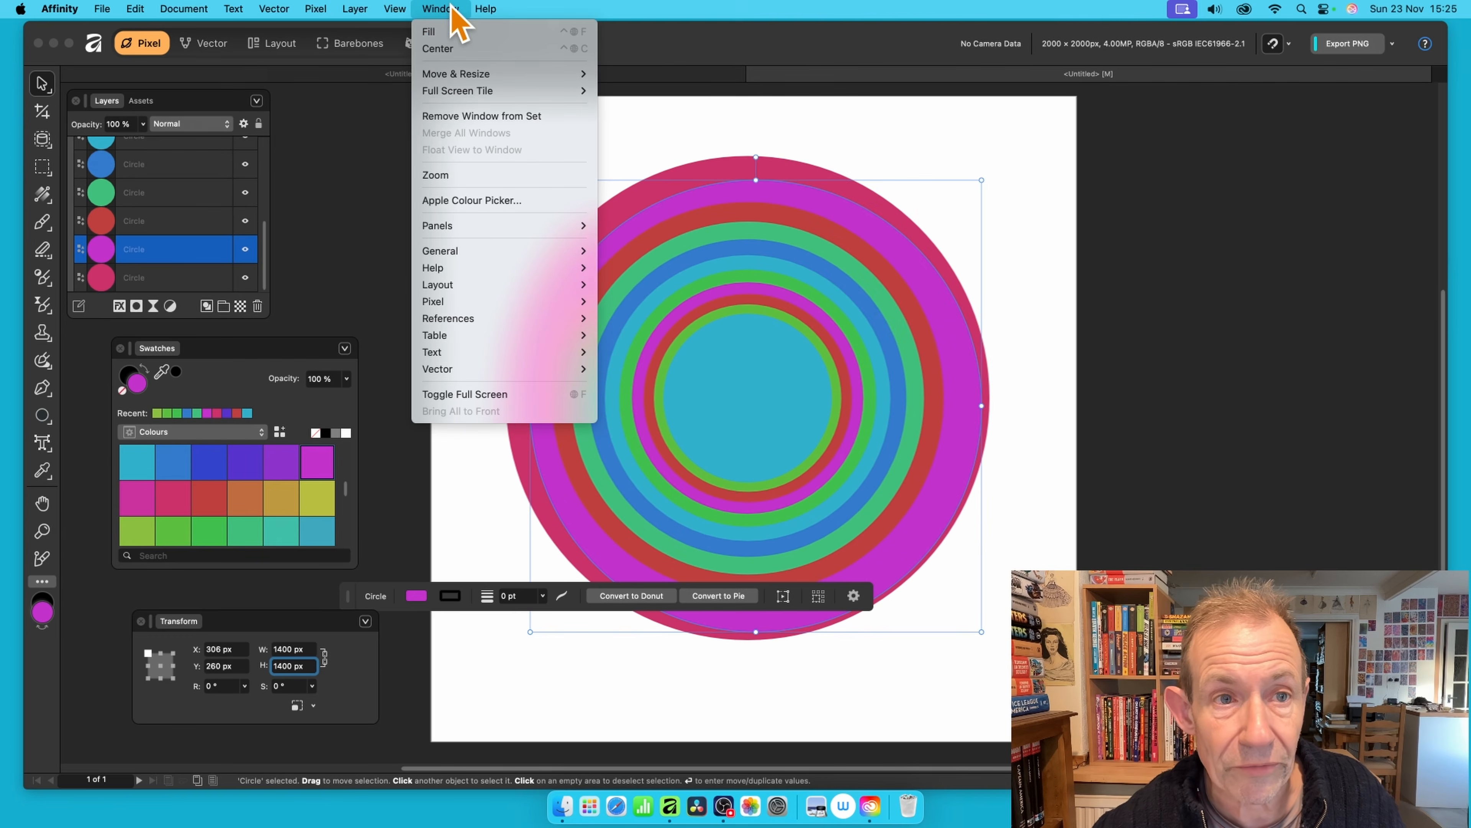
{"action": "mouse_move", "coordinate": [482, 253]}
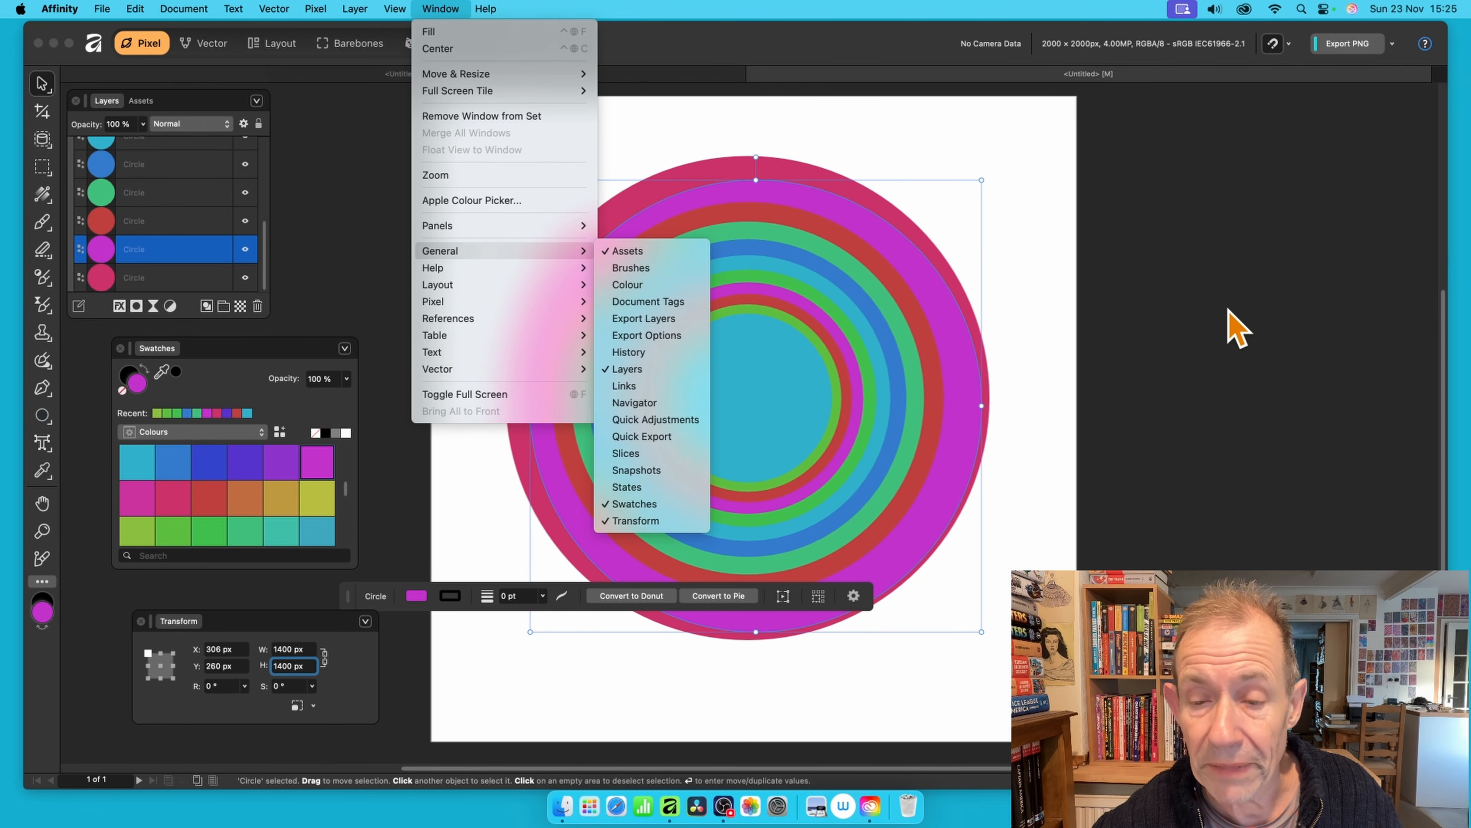
{"action": "left_click", "coordinate": [1232, 325]}
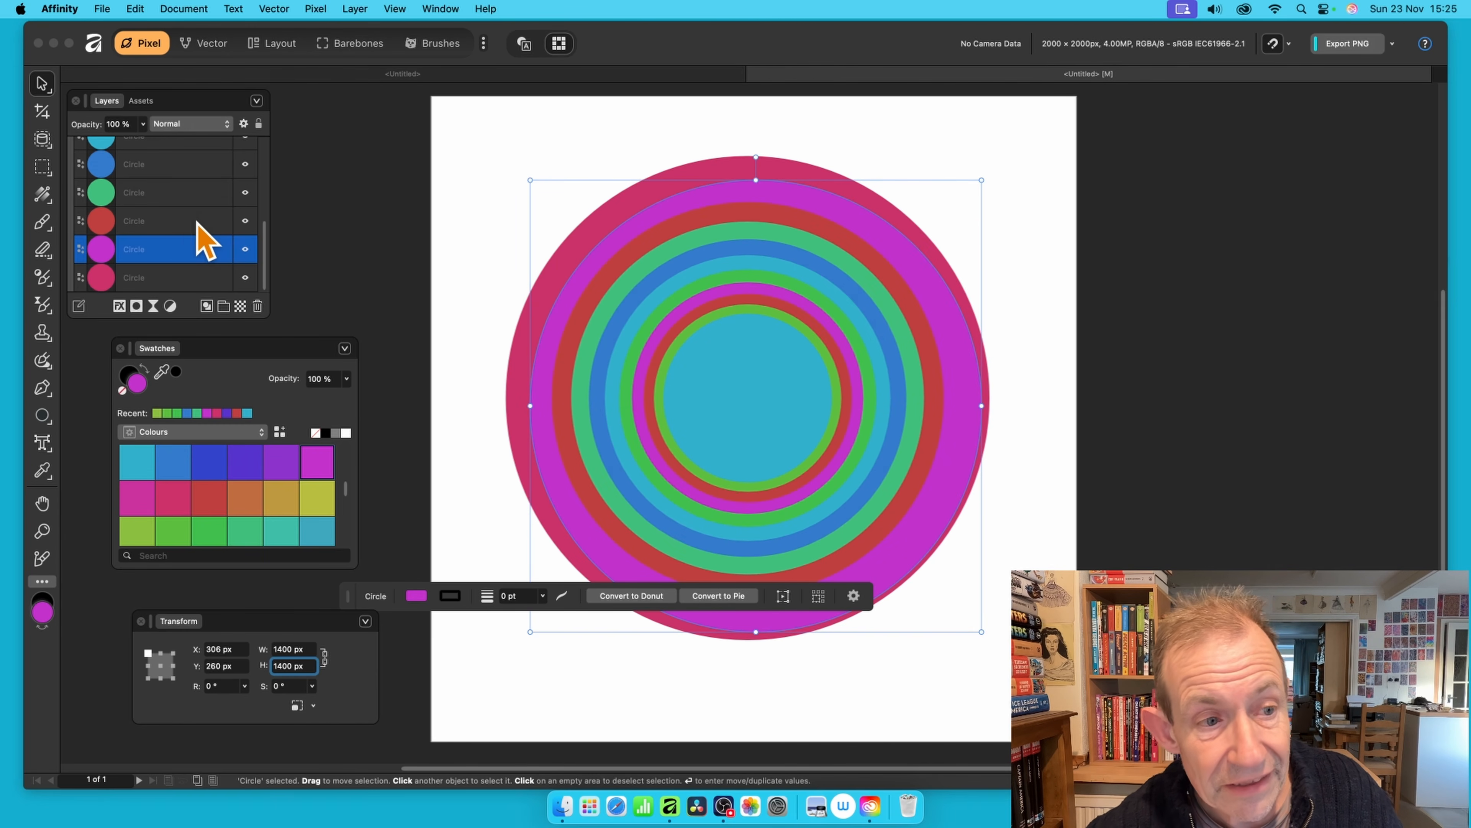
Select the red circle just inside the outer magenta one and resize it proportionally to 1300 px wide.
{"action": "left_click", "coordinate": [180, 223]}
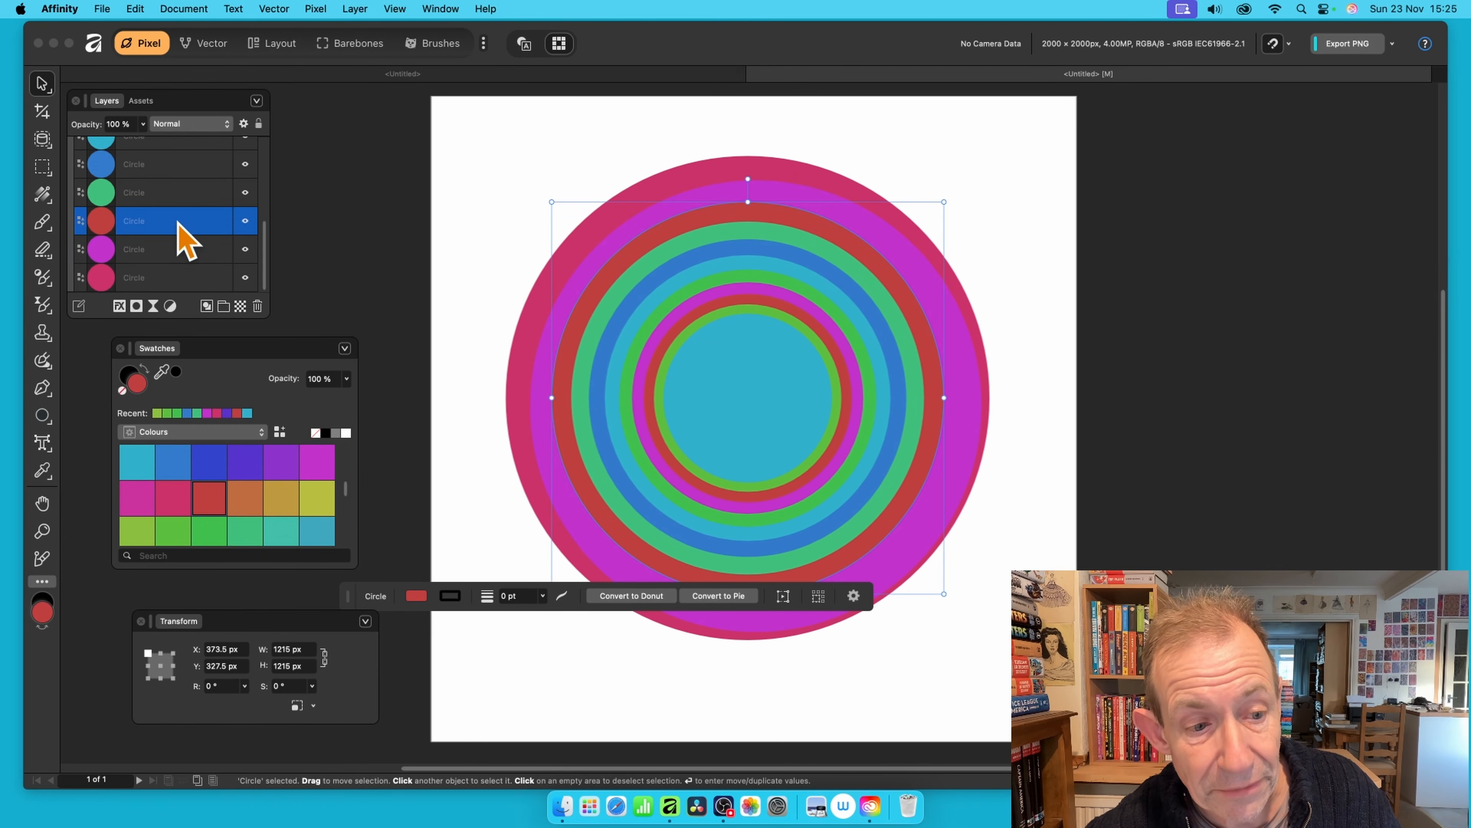
{"action": "left_click", "coordinate": [298, 649]}
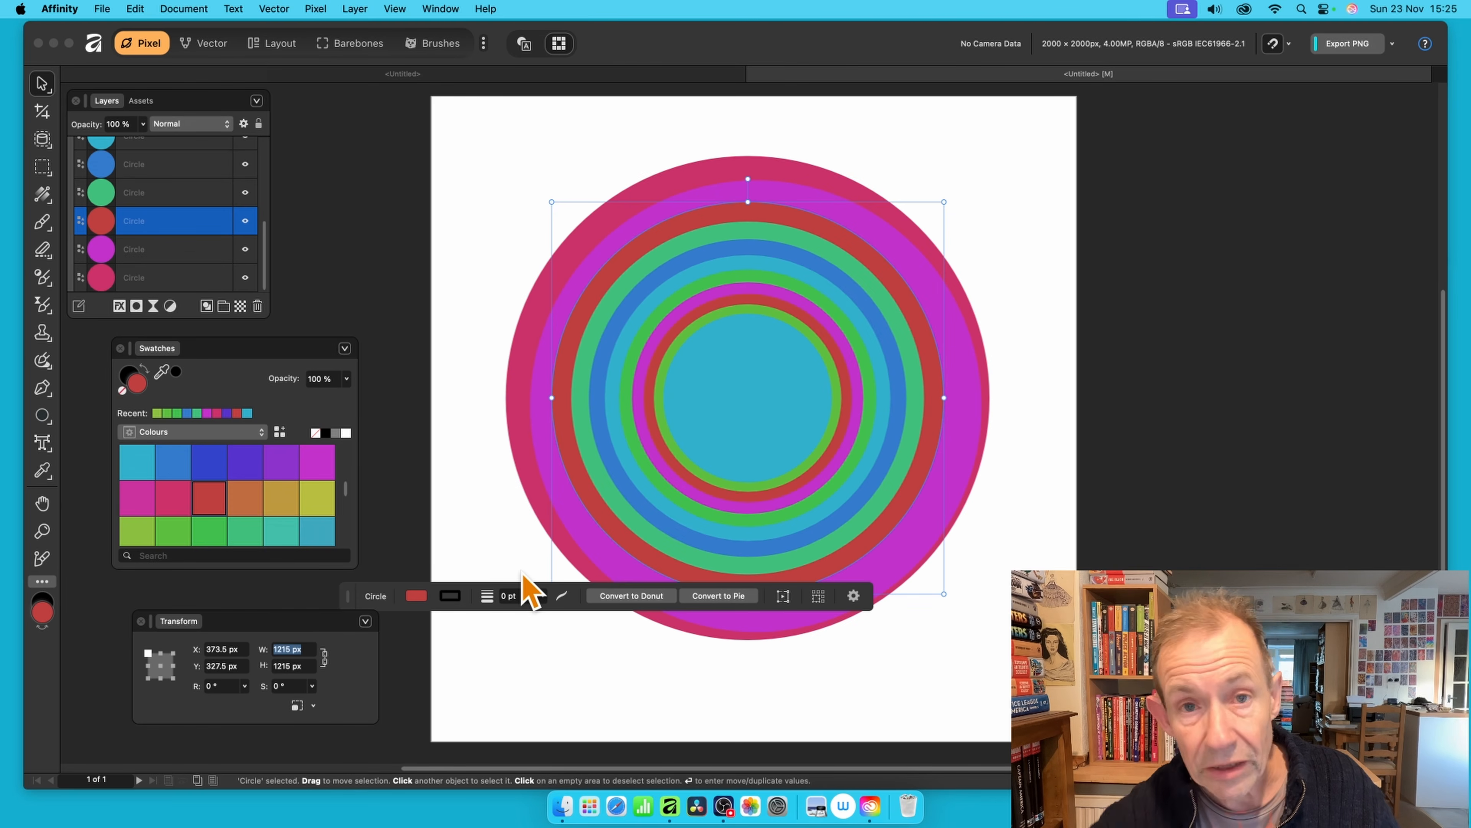
{"action": "type", "text": "1"}
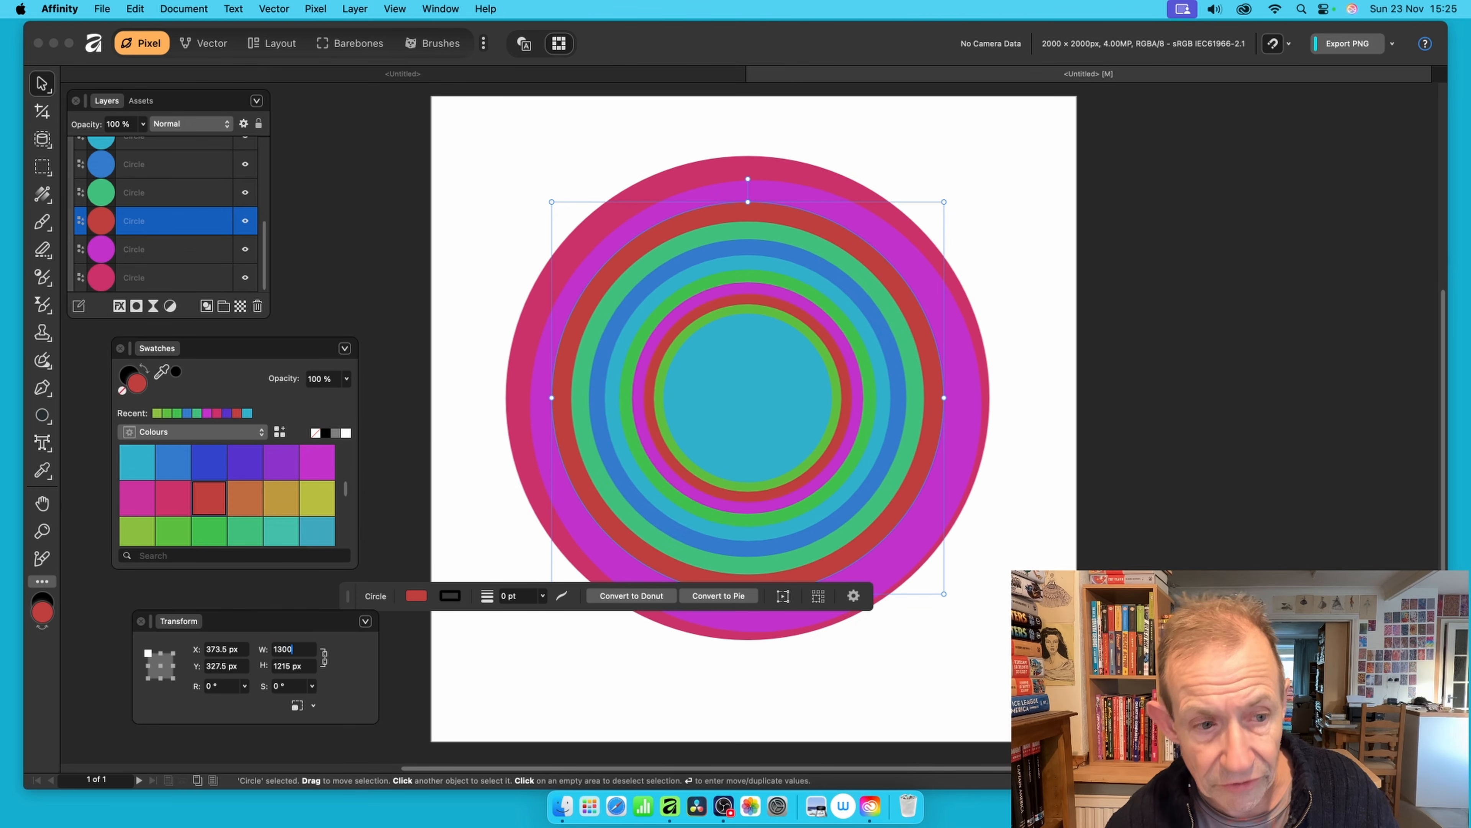
{"action": "type", "text": "300"}
{"action": "key", "text": "Tab"}
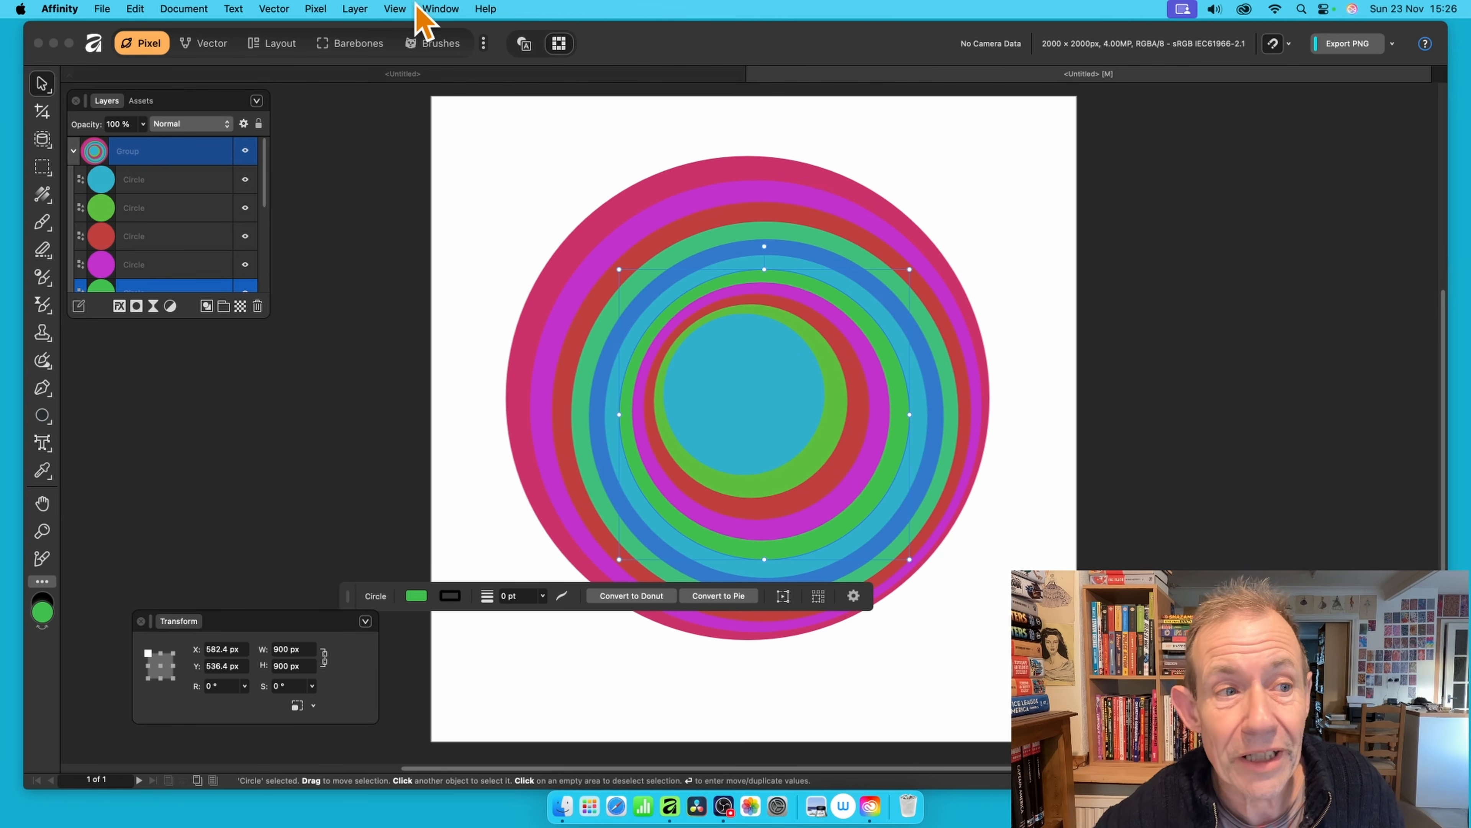
Select all eleven circles and, in the Layout studio, centre-align them horizontally and vertically to the selection bounds.
{"action": "left_click_drag", "start_coordinate": [451, 110], "coordinate": [1075, 723]}
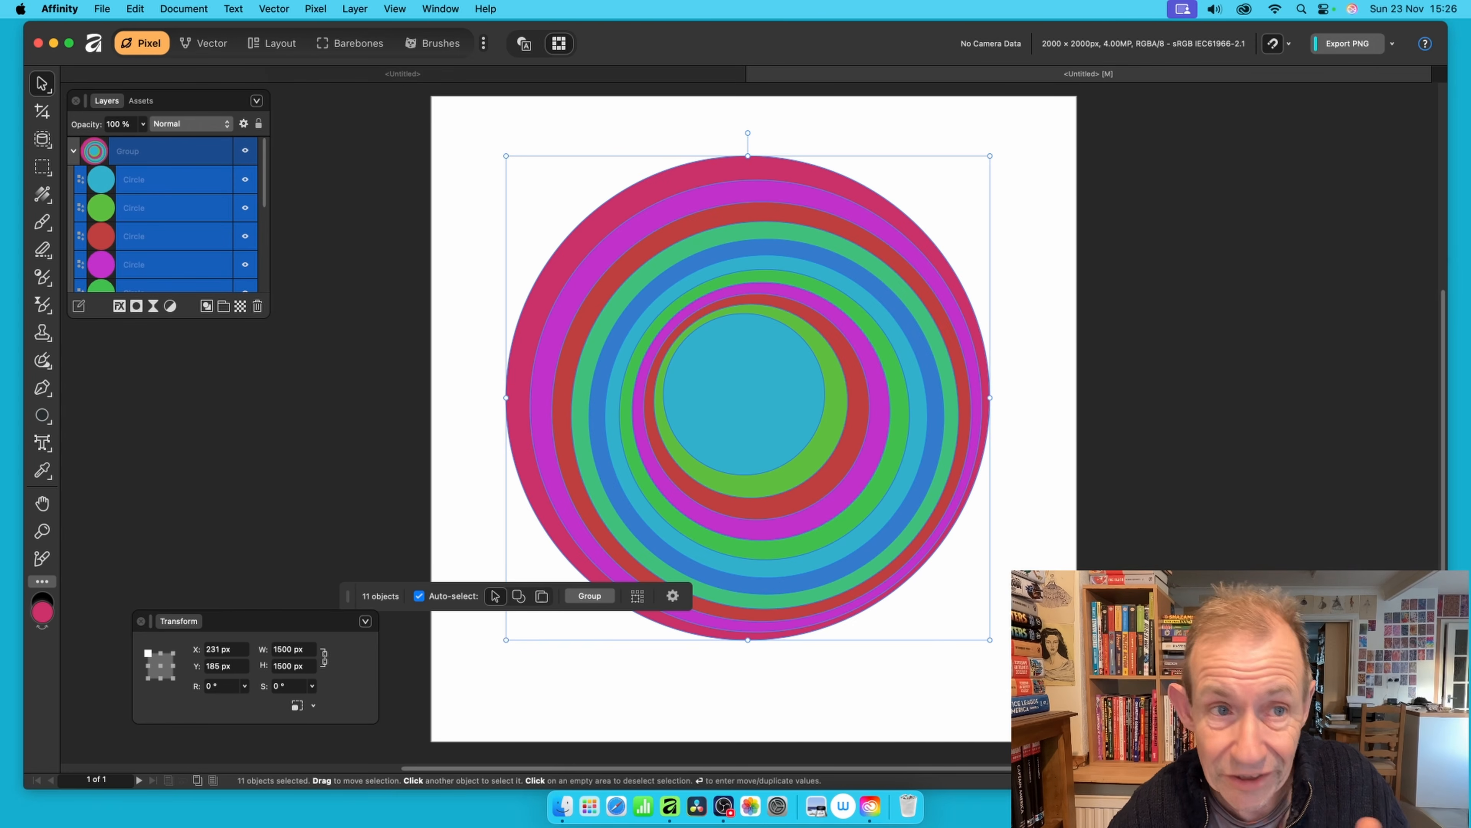
{"action": "left_click", "coordinate": [394, 9]}
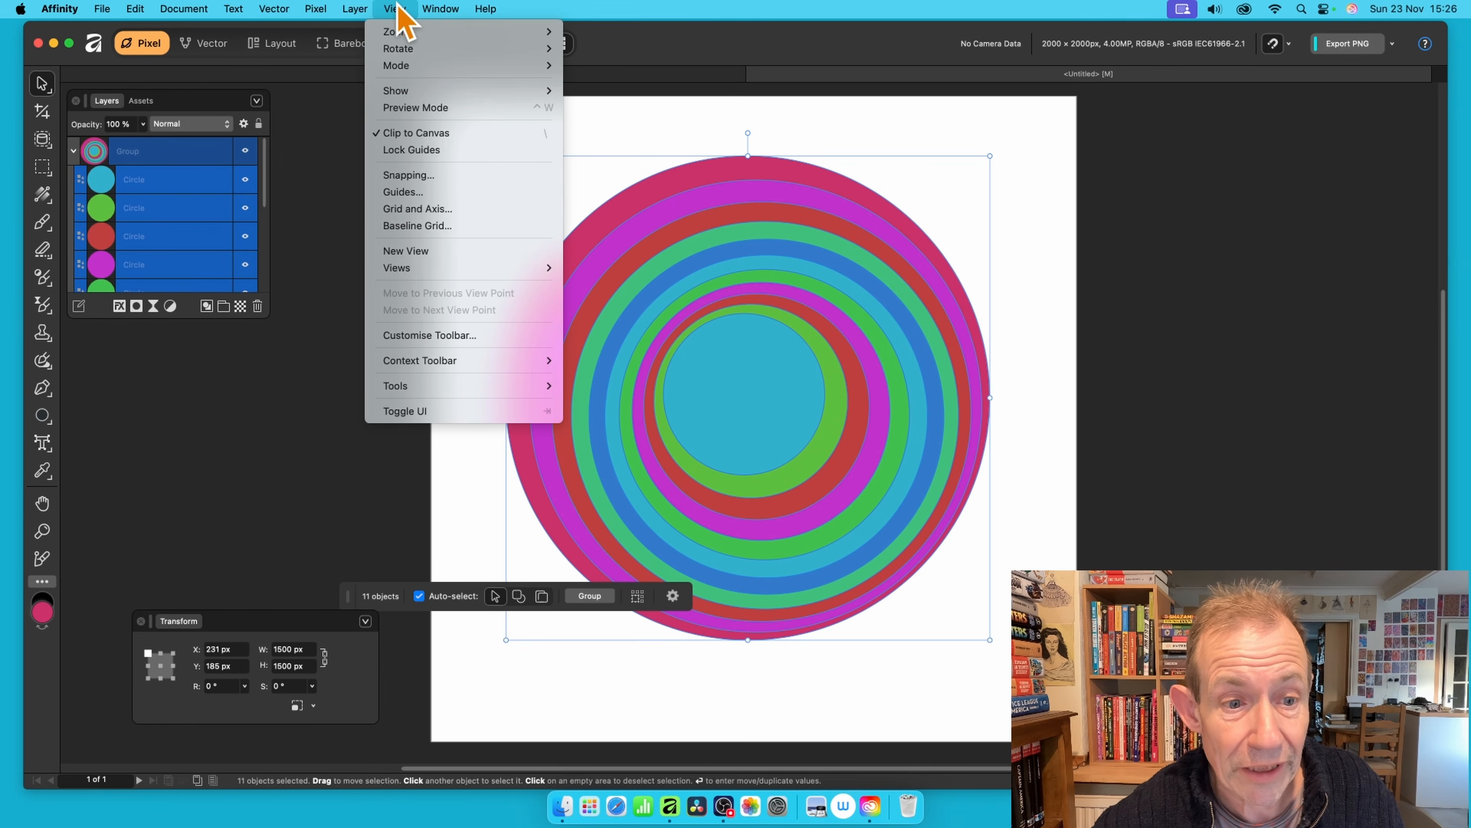
{"action": "left_click", "coordinate": [802, 587]}
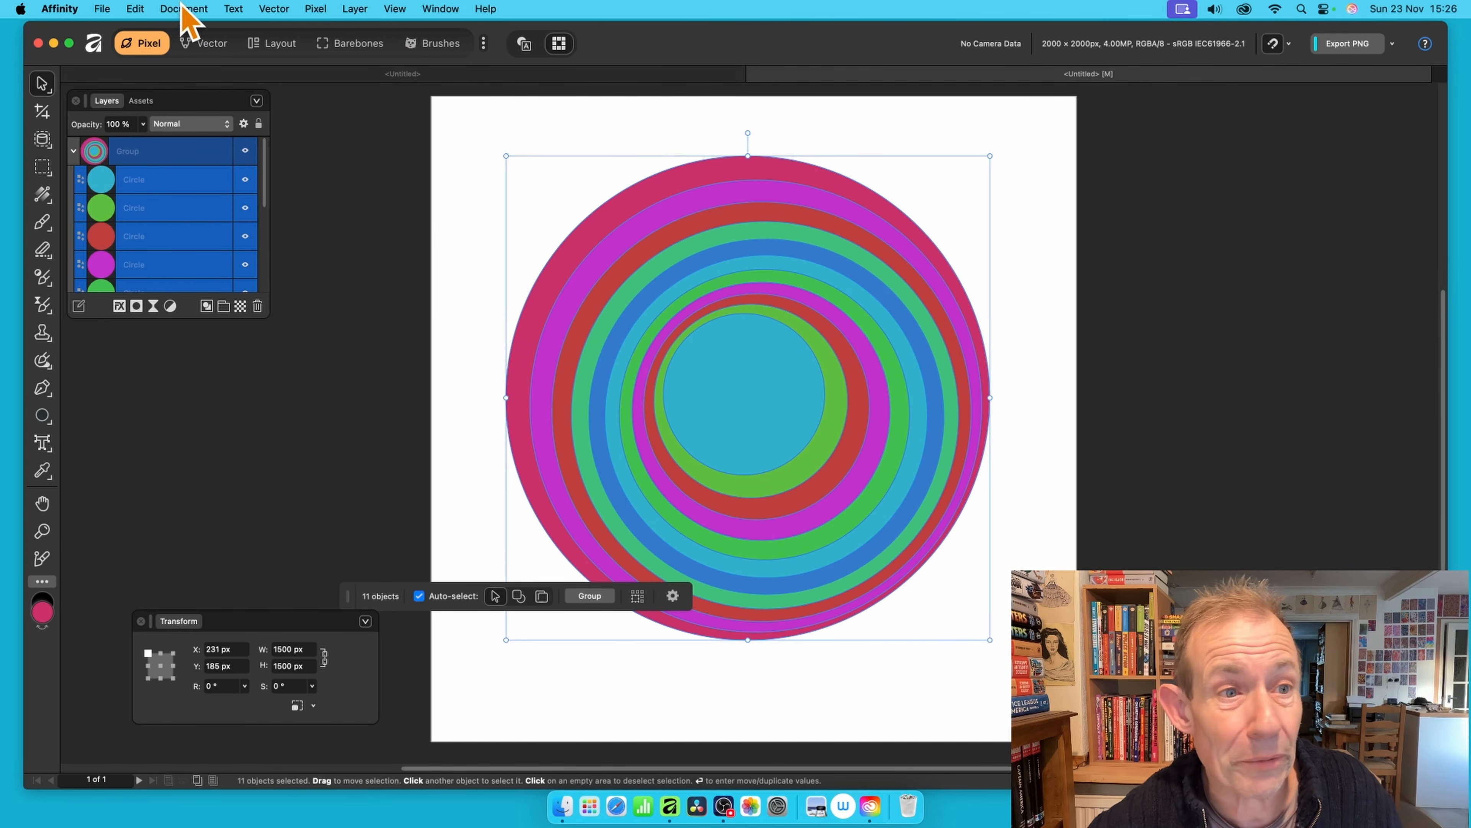
{"action": "left_click", "coordinate": [275, 46]}
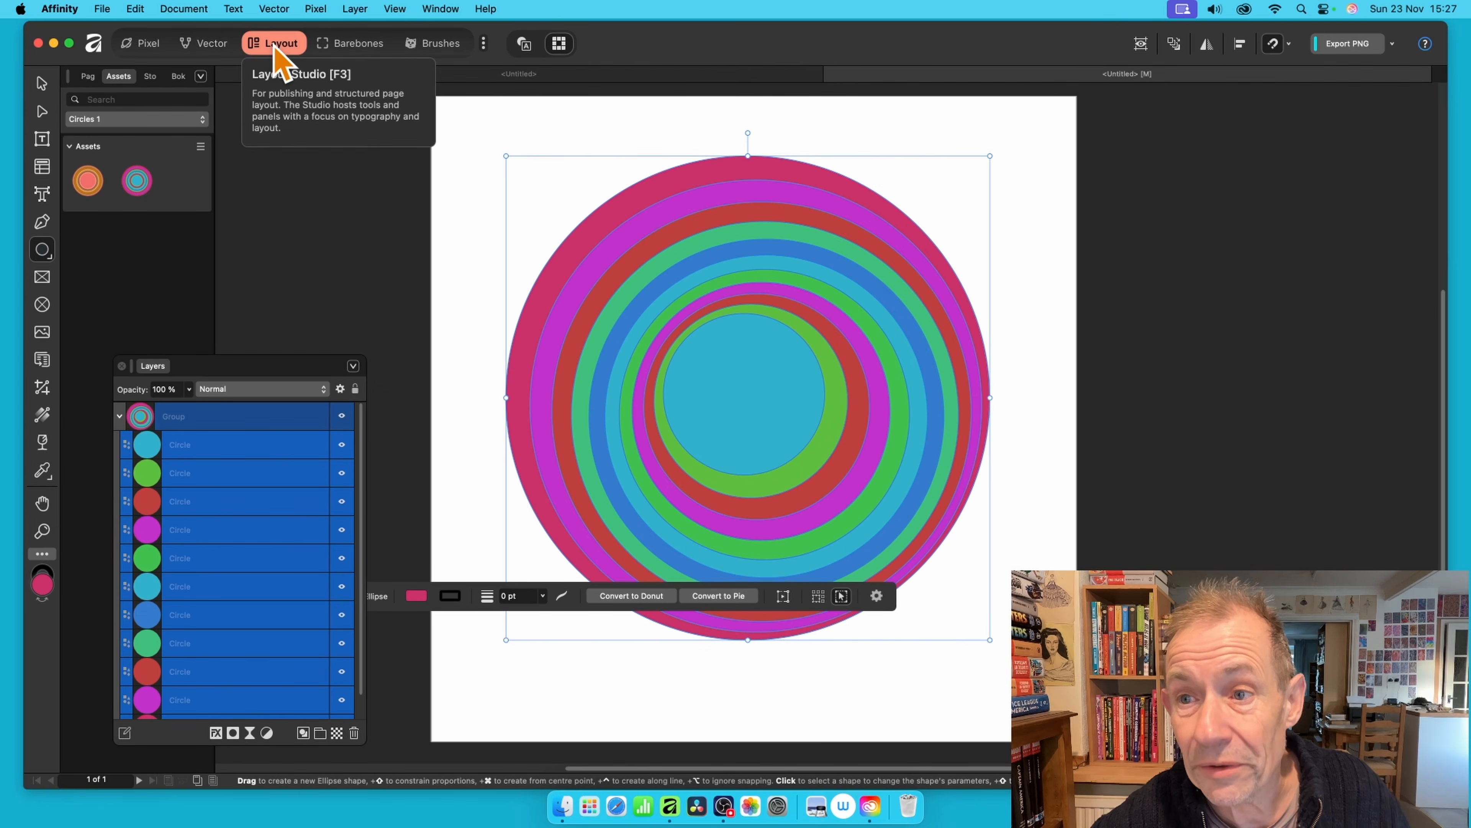
{"action": "left_click", "coordinate": [1240, 46]}
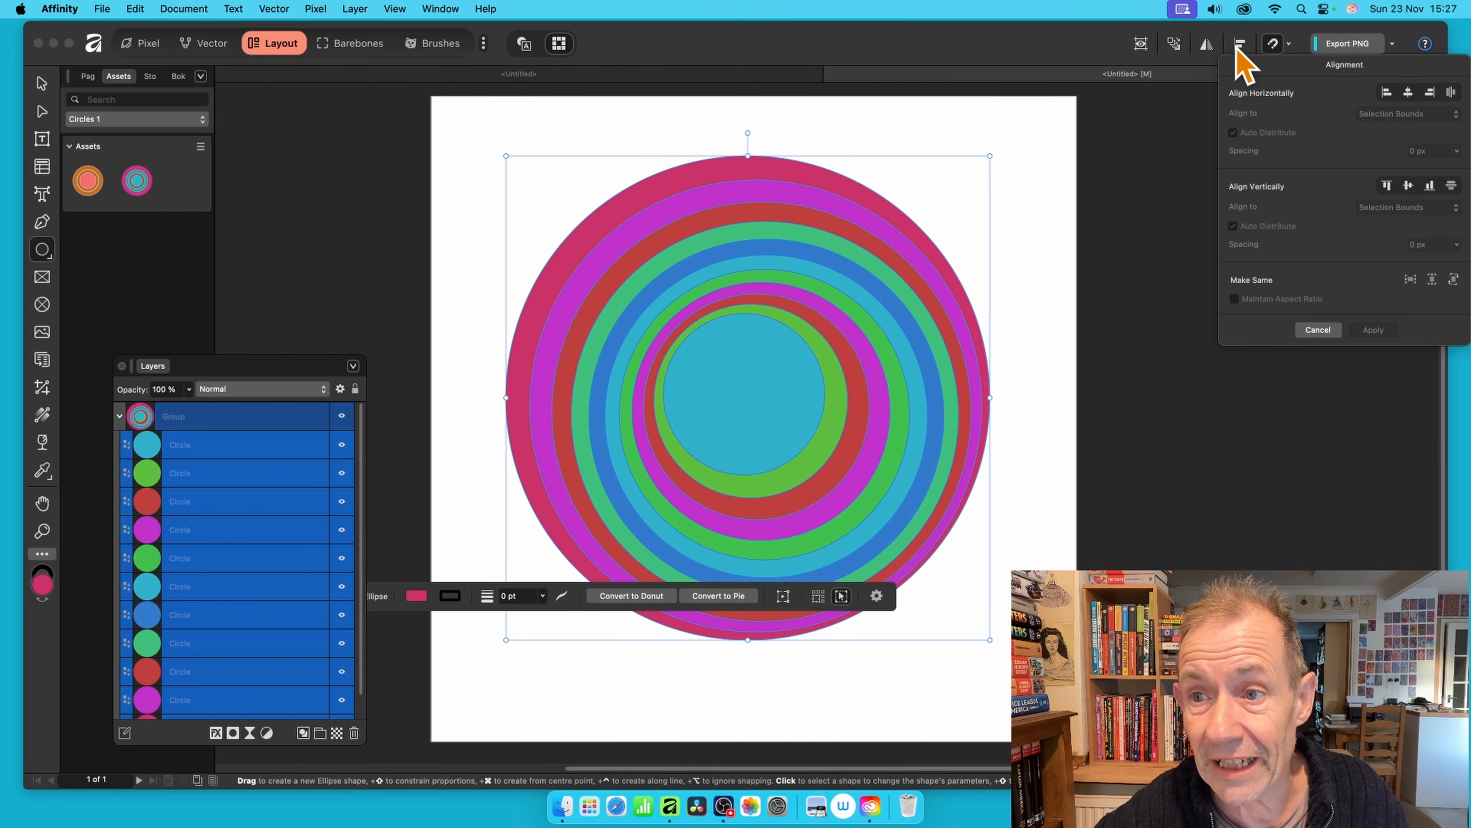
{"action": "left_click", "coordinate": [1408, 93]}
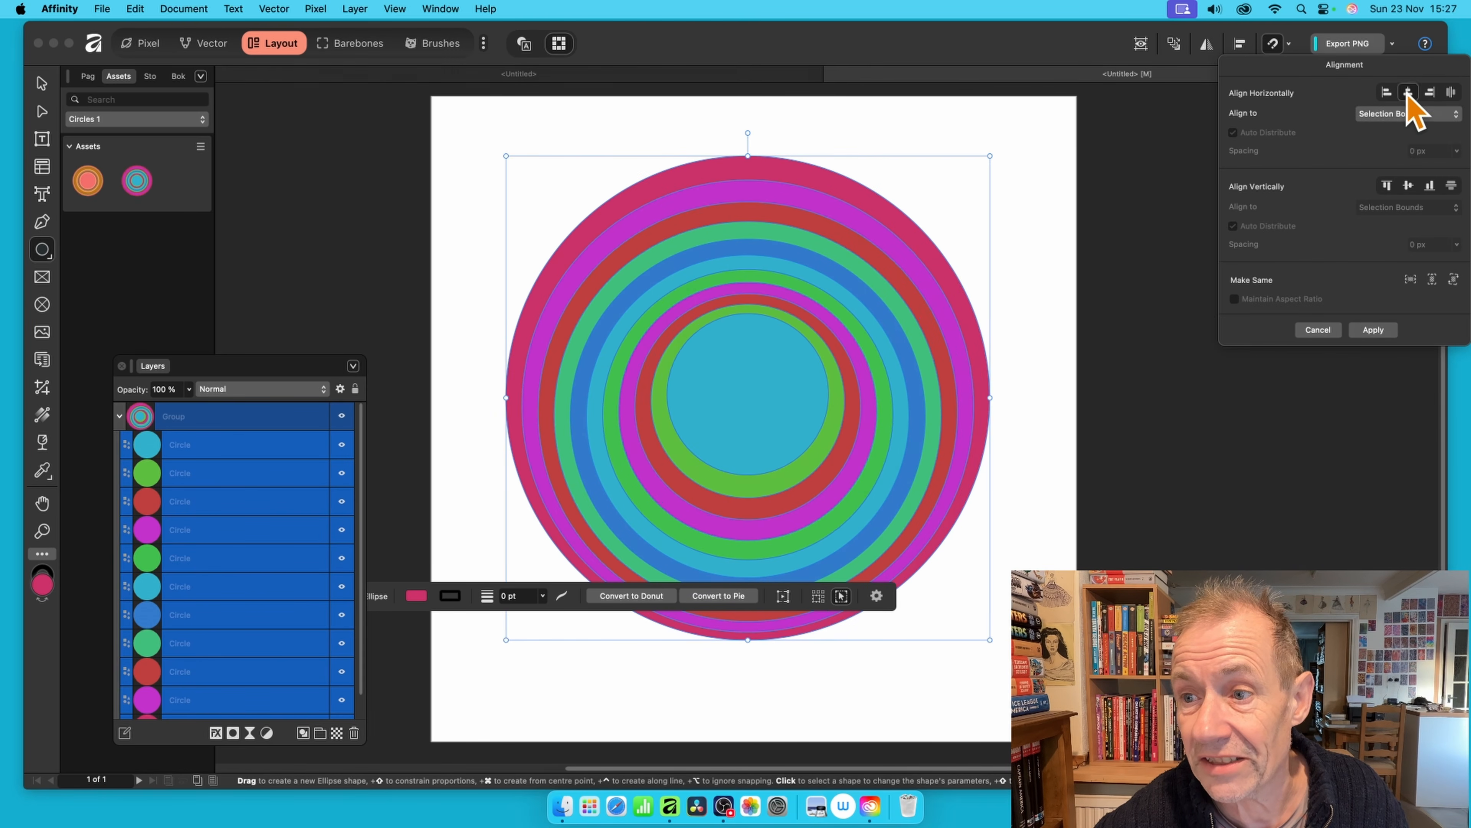
{"action": "left_click", "coordinate": [1408, 186]}
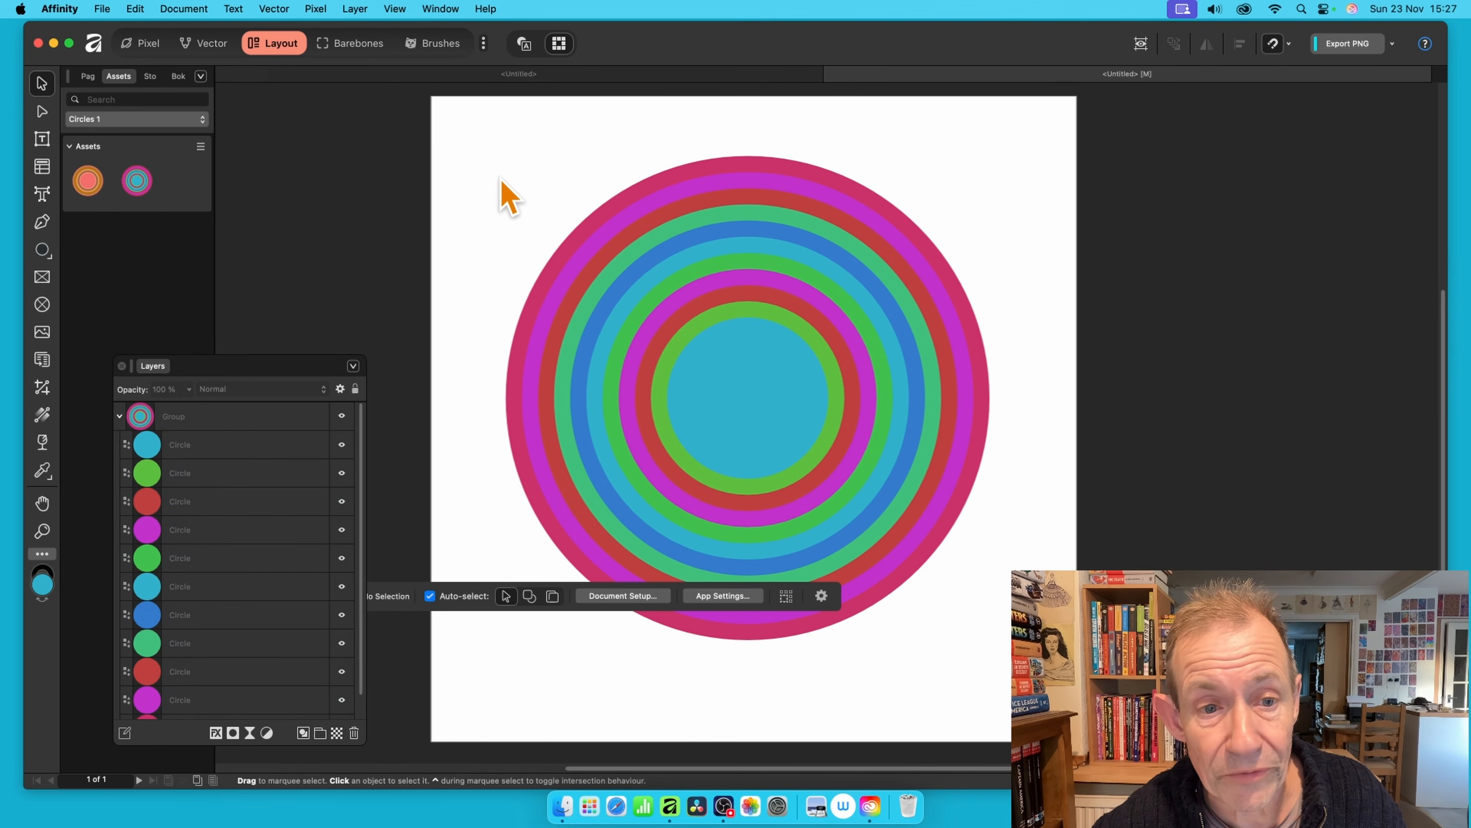
Group the evenly spaced circles and add the group as a new asset to the Assets section of Circles 1.
{"action": "left_click_drag", "start_coordinate": [489, 123], "coordinate": [1083, 683]}
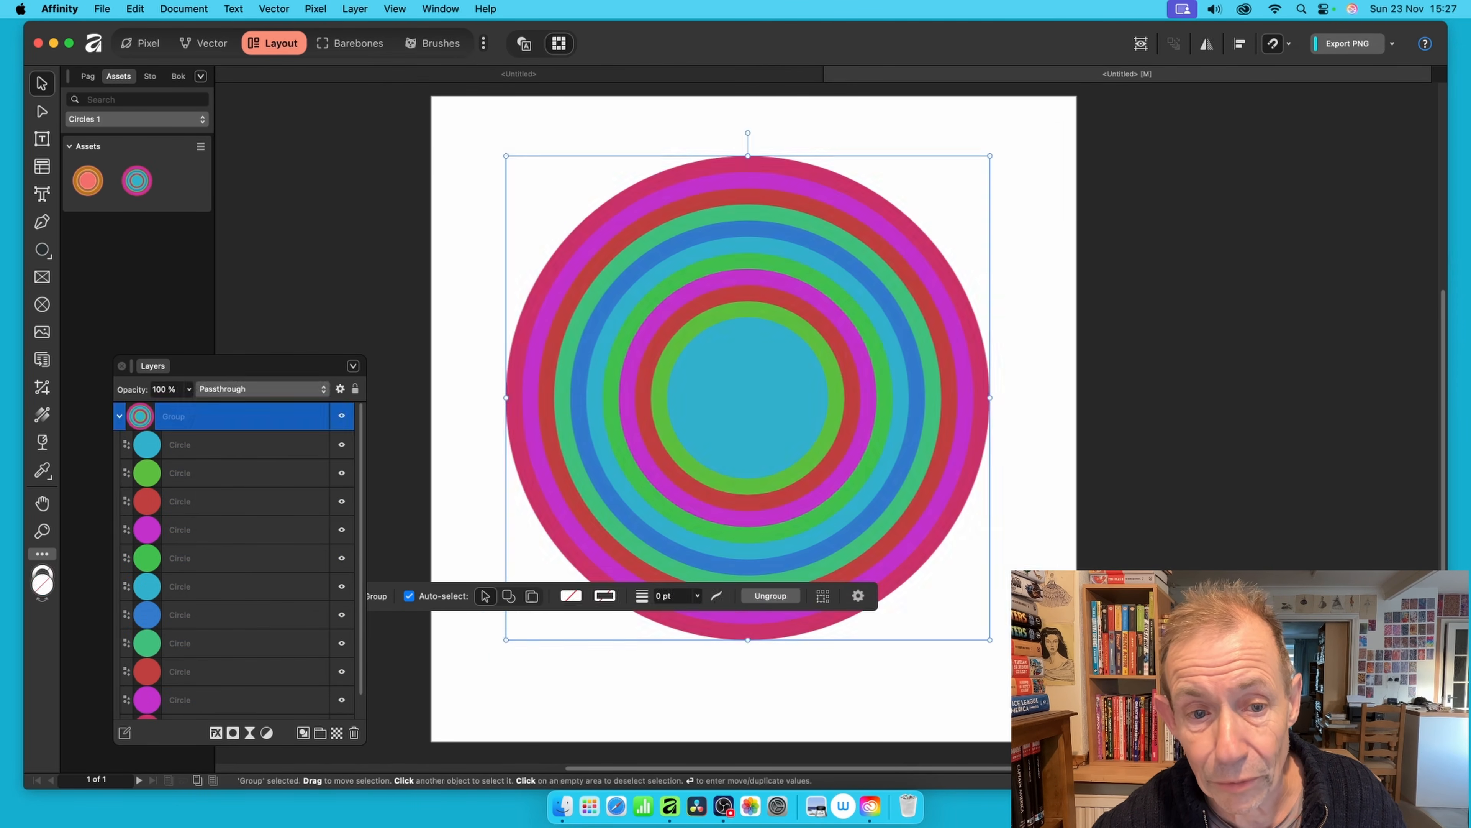
{"action": "right_click", "coordinate": [752, 212]}
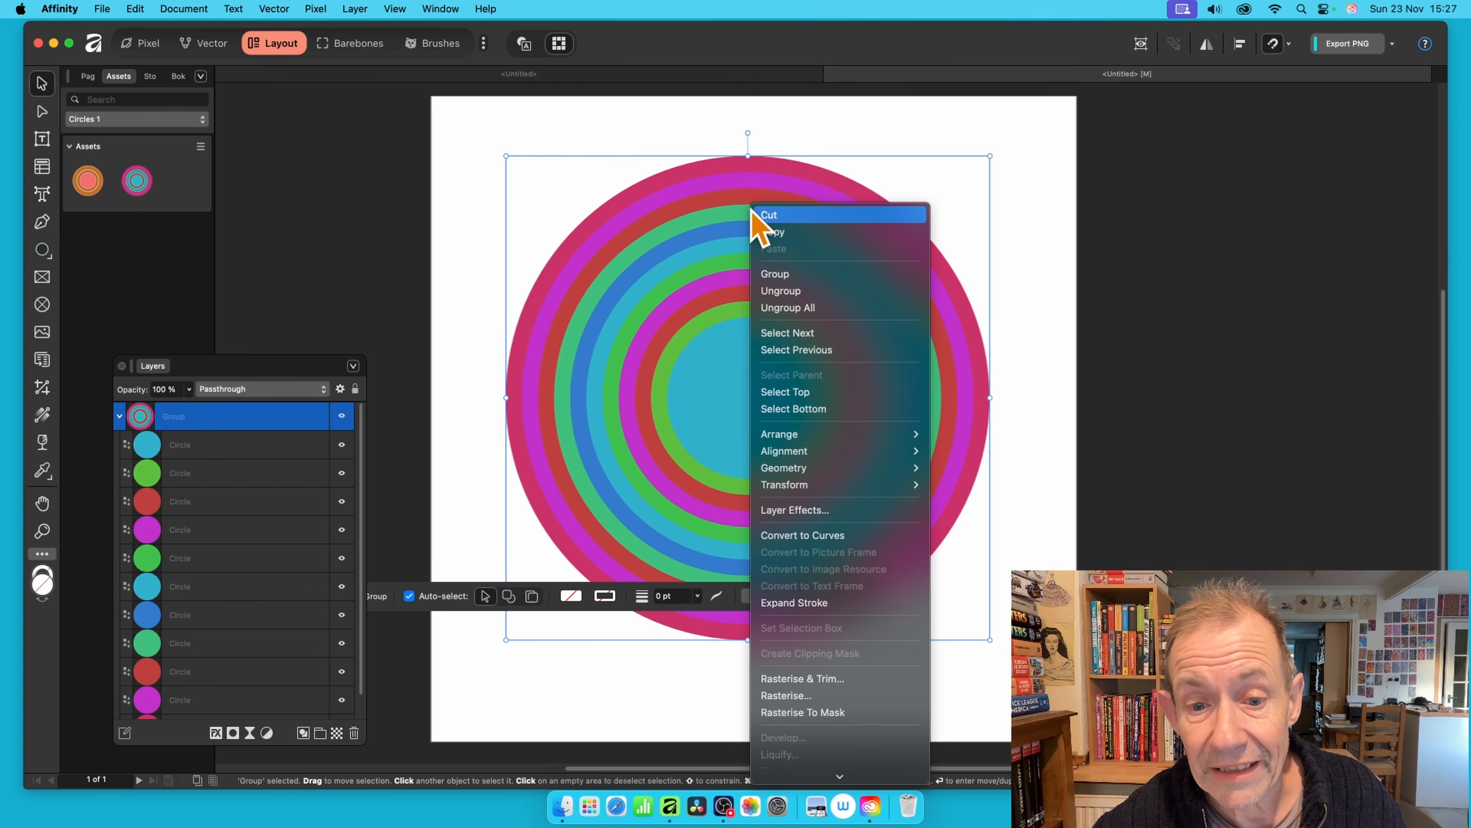
{"action": "left_click", "coordinate": [795, 276]}
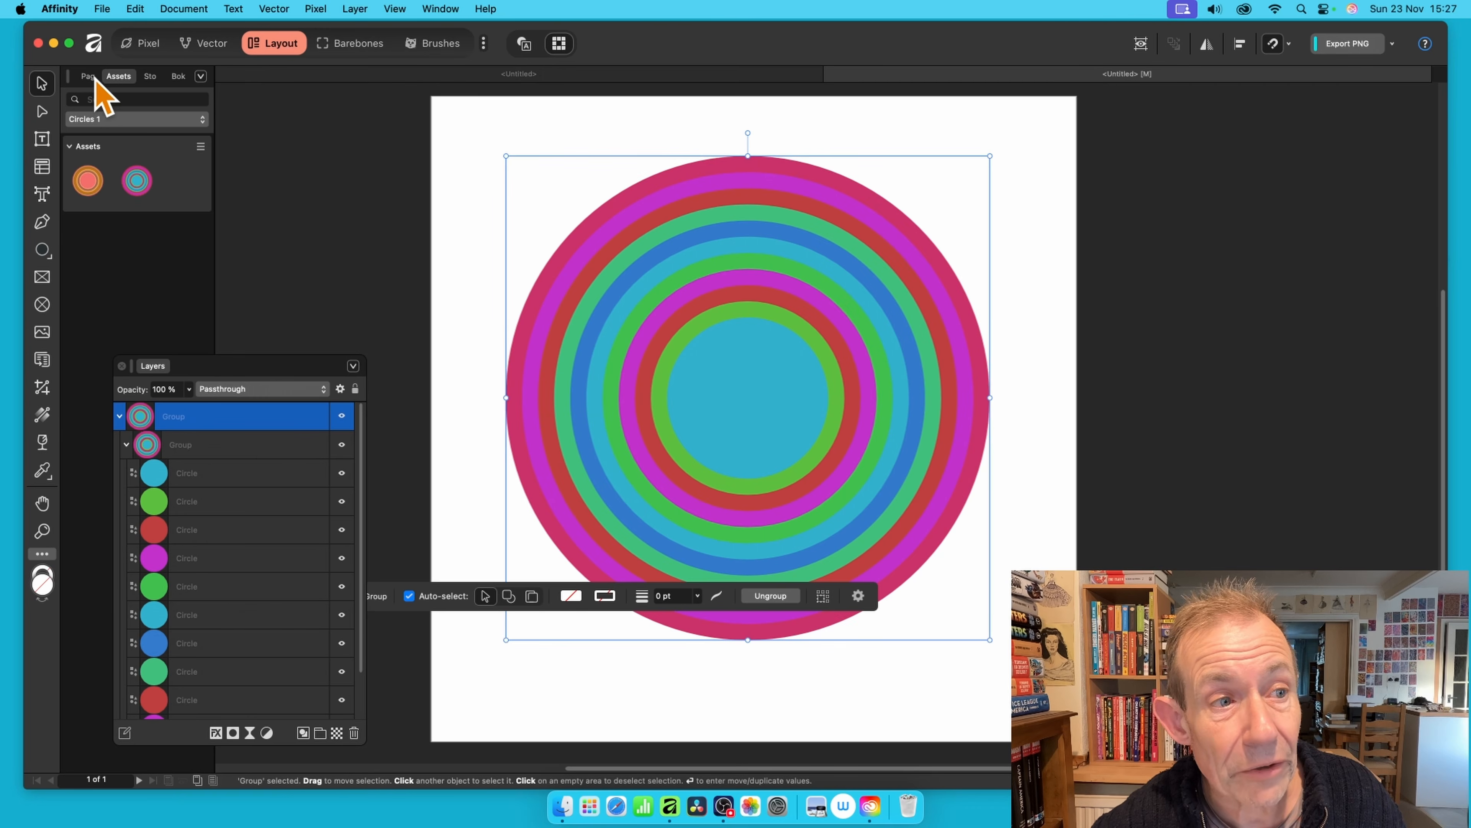
{"action": "left_click", "coordinate": [200, 146]}
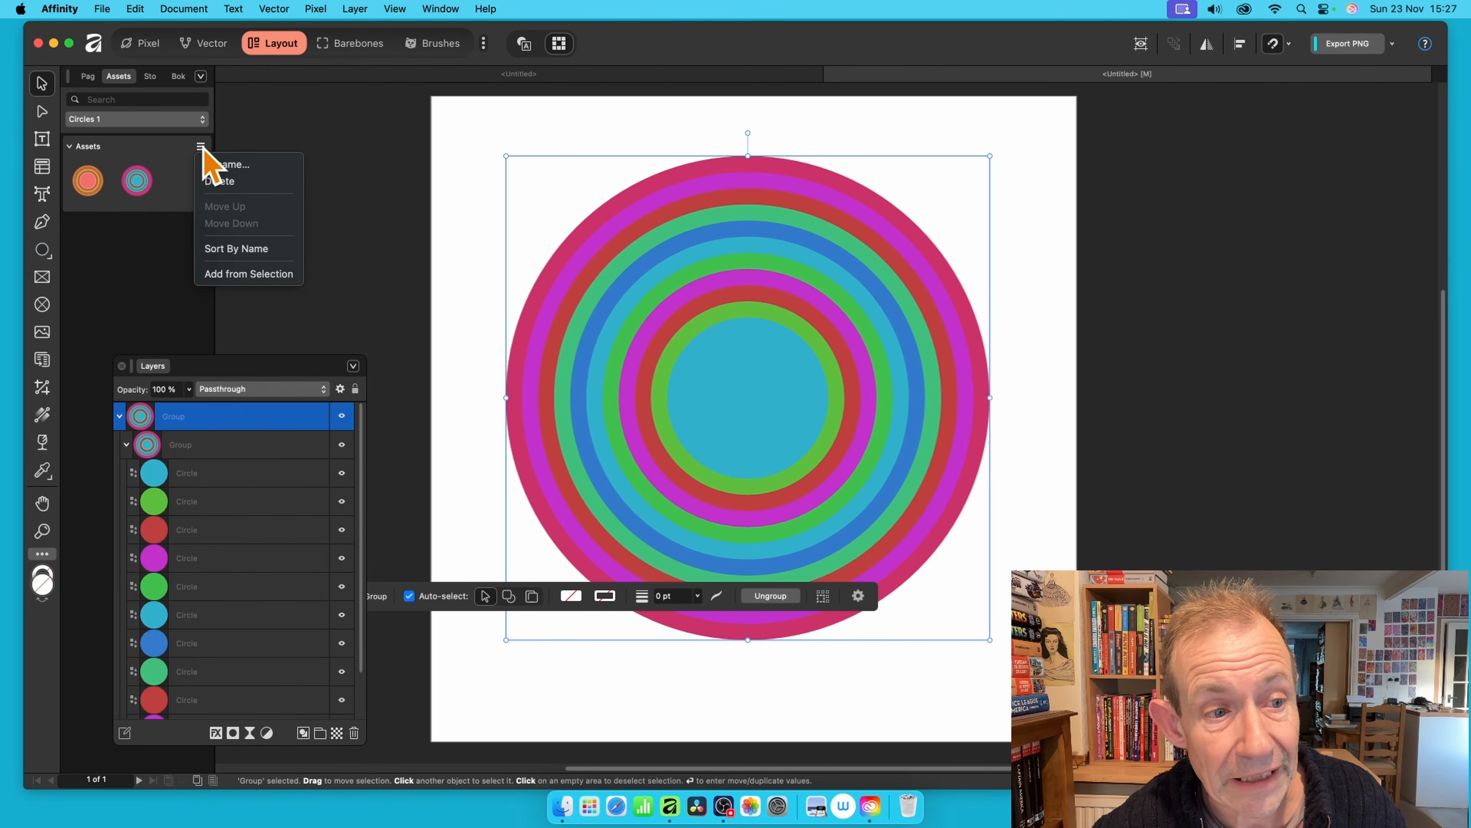
{"action": "left_click", "coordinate": [250, 273]}
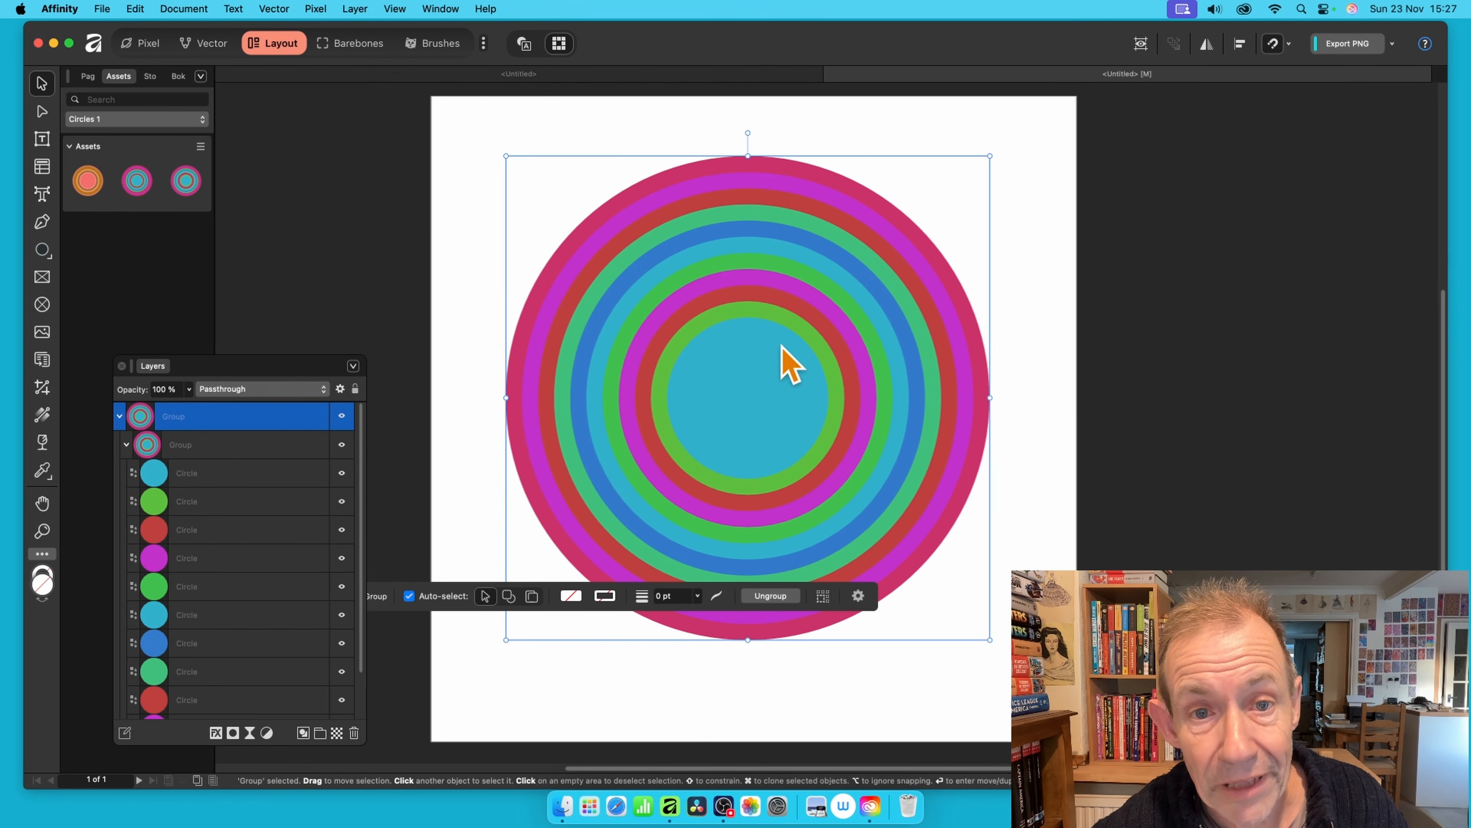
Move the circle group to the canvas's upper-left corner and place two overlapping copies of the new asset at the upper right and lower right.
{"action": "left_click_drag", "start_coordinate": [782, 348], "coordinate": [587, 240]}
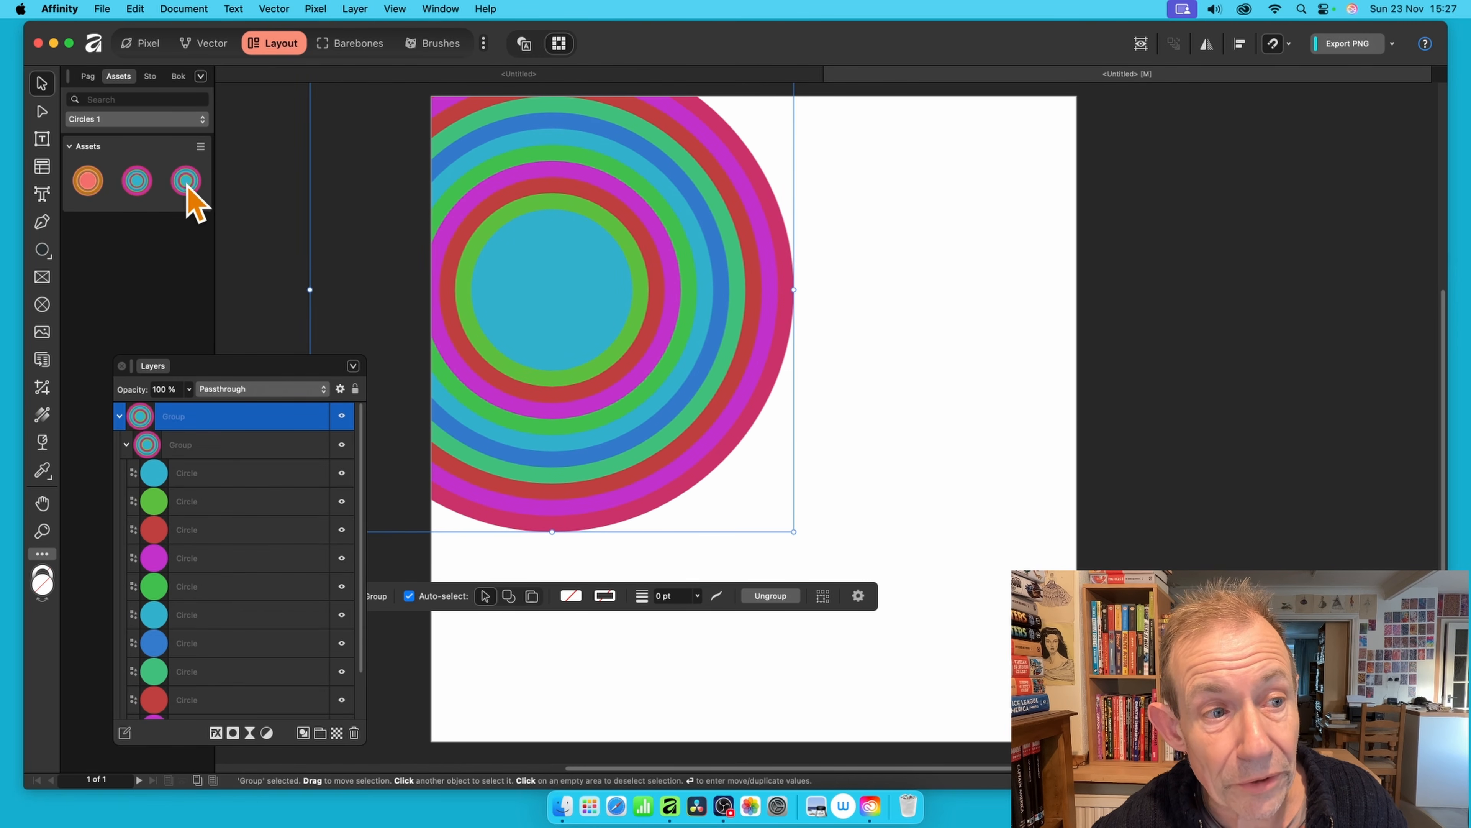
{"action": "left_click_drag", "start_coordinate": [187, 184], "coordinate": [887, 191]}
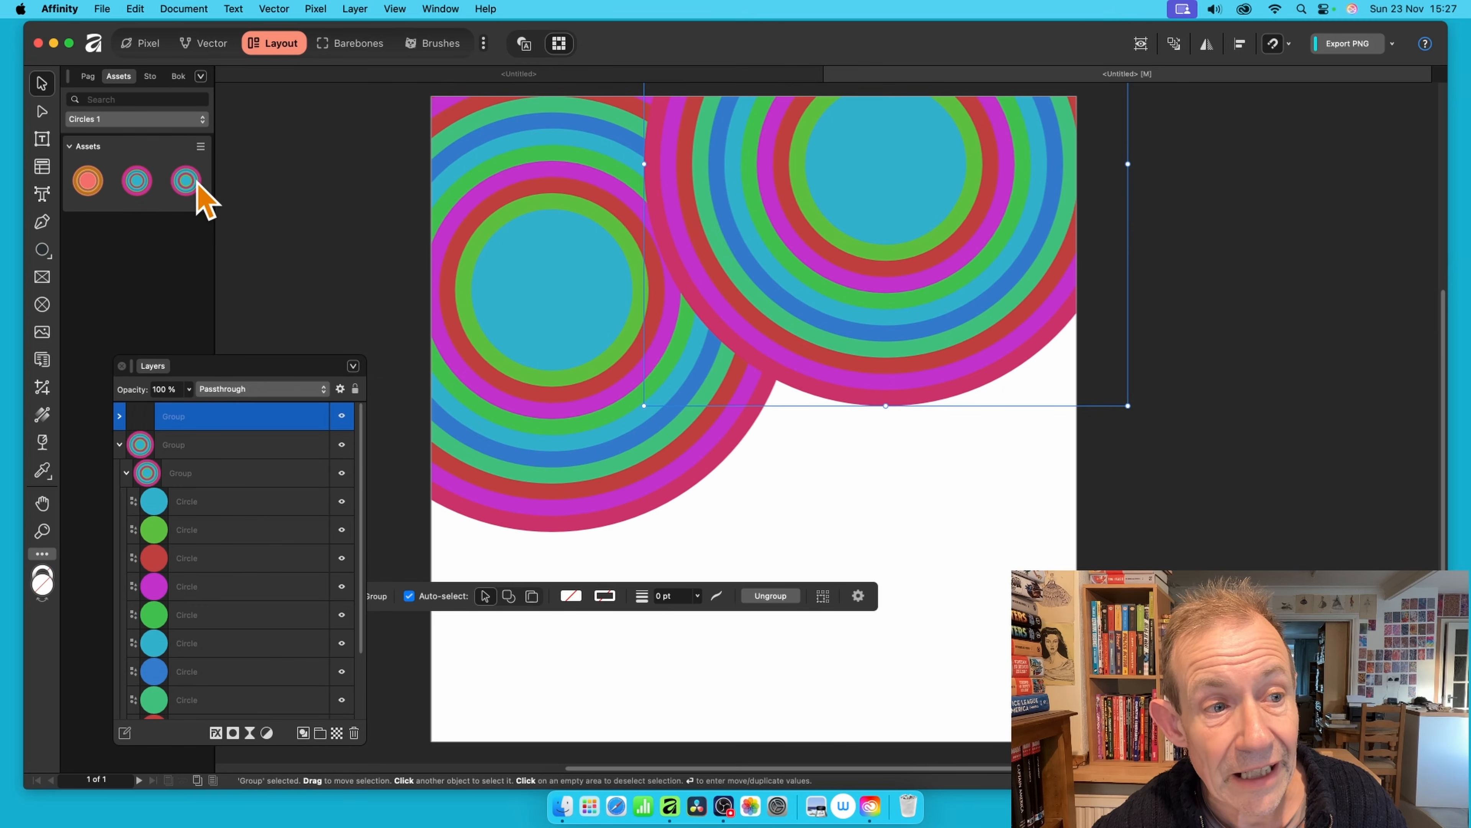
{"action": "left_click_drag", "start_coordinate": [197, 184], "coordinate": [828, 505]}
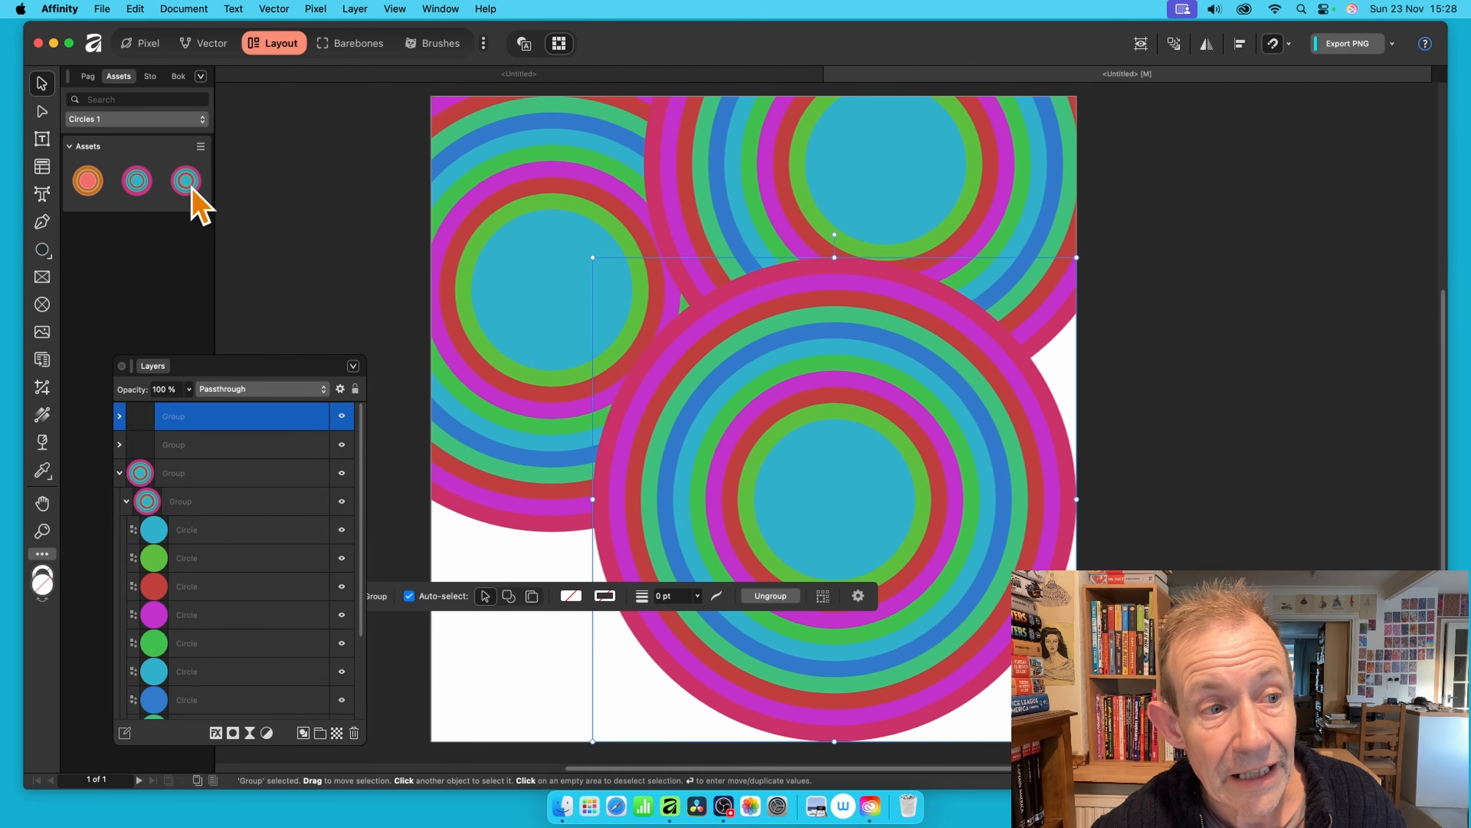
Place another copy of the new circle asset at the canvas's lower-left corner, and undo the placed copies and the original group's move.
{"action": "left_click_drag", "start_coordinate": [193, 190], "coordinate": [442, 659]}
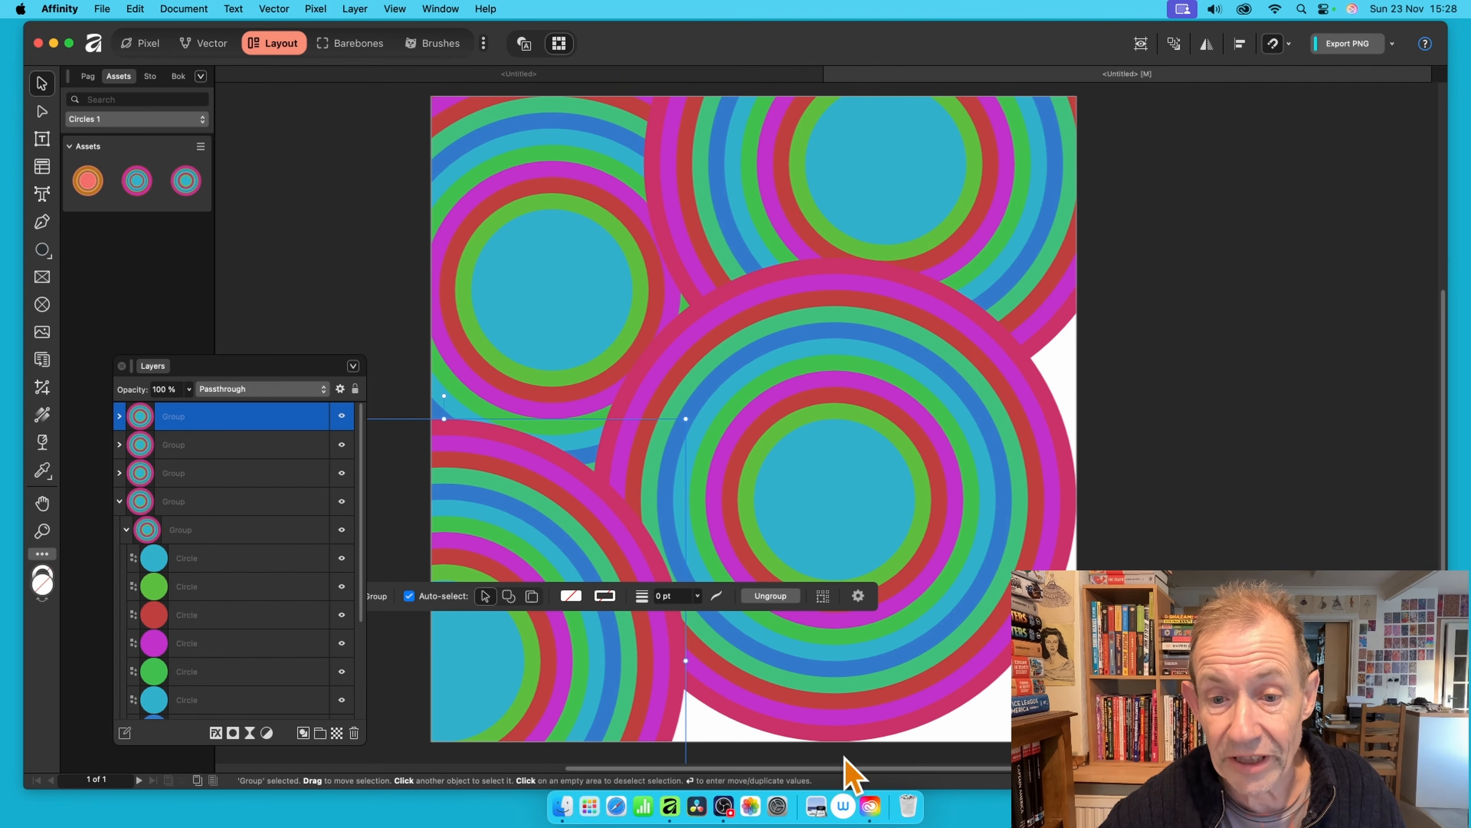
{"action": "key", "text": "super+z"}
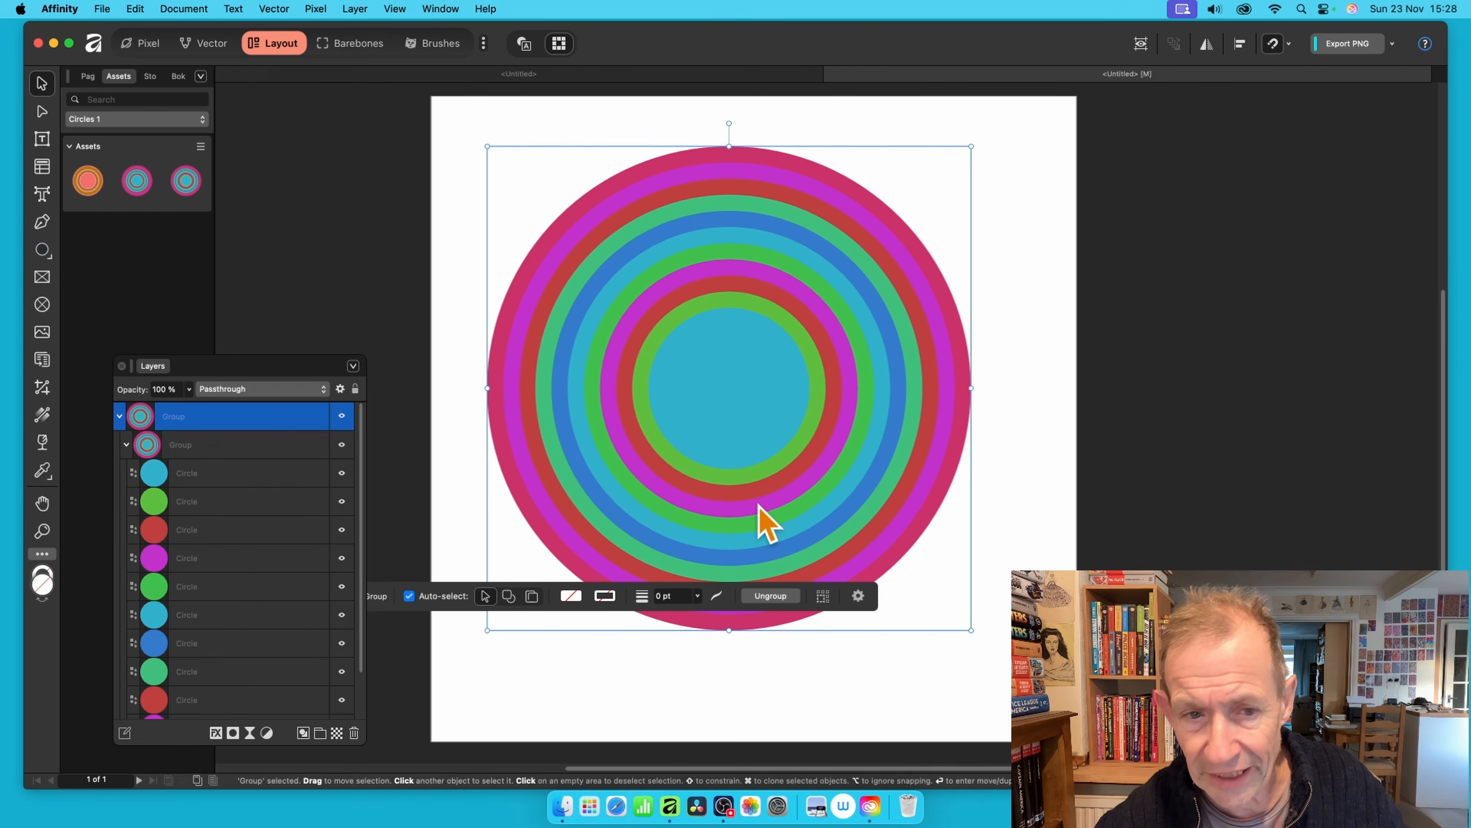
Cut the circle group from the canvas, and draw a rectangle about 1488 × 1219 px in the Pixel studio.
{"action": "left_click", "coordinate": [133, 9]}
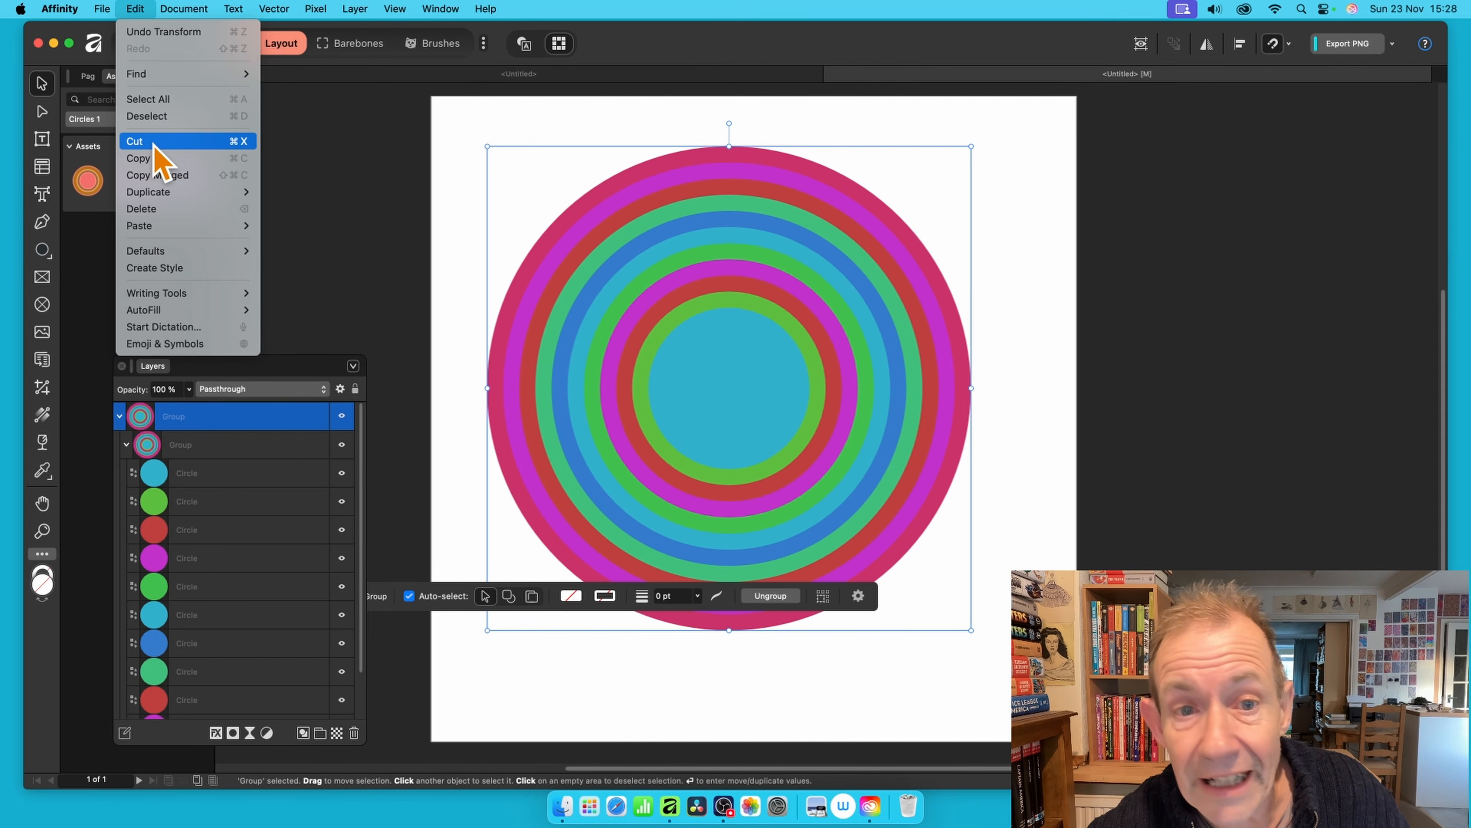
{"action": "left_click", "coordinate": [135, 141]}
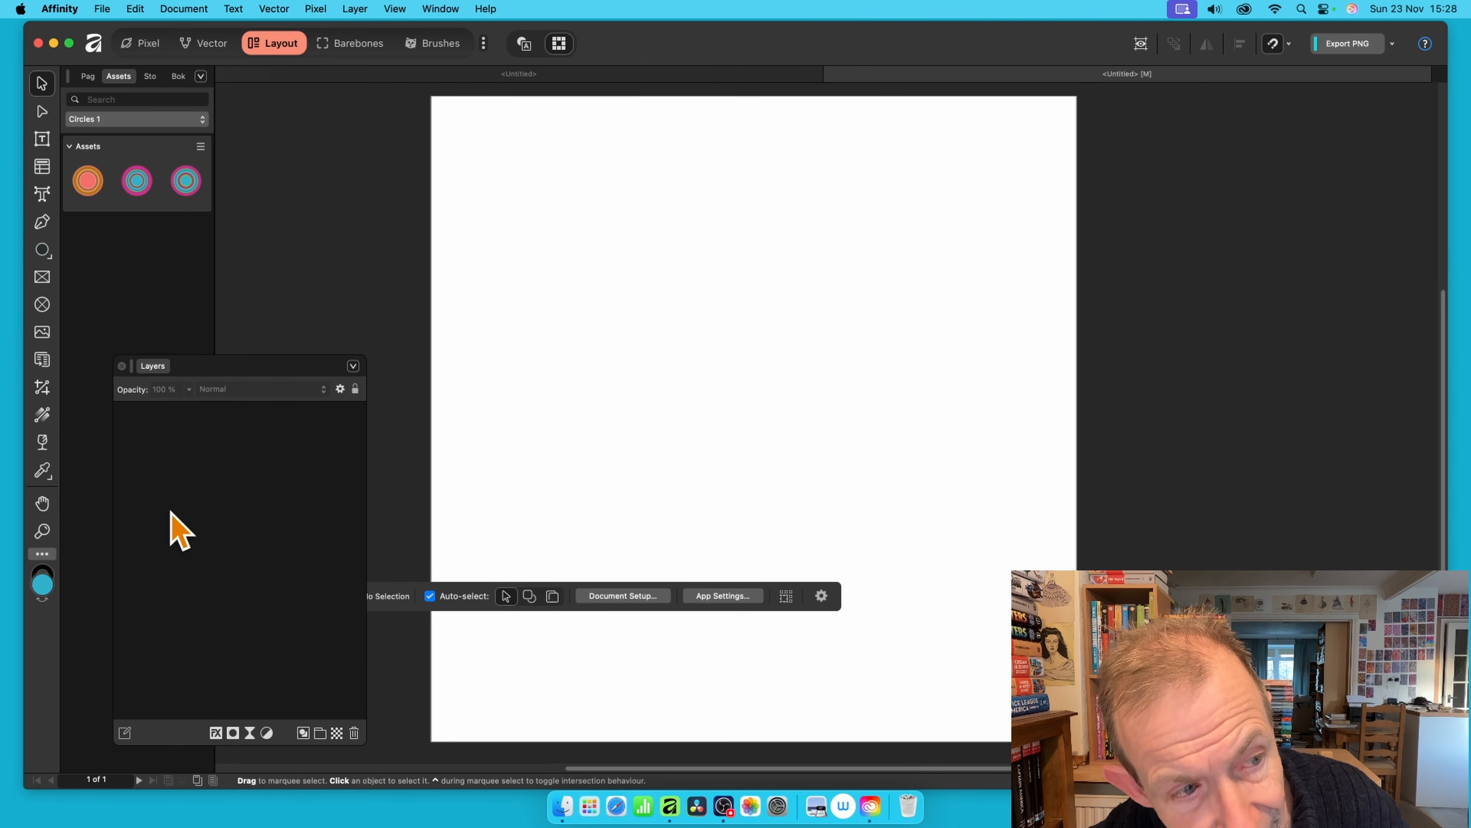
{"action": "left_click", "coordinate": [144, 43]}
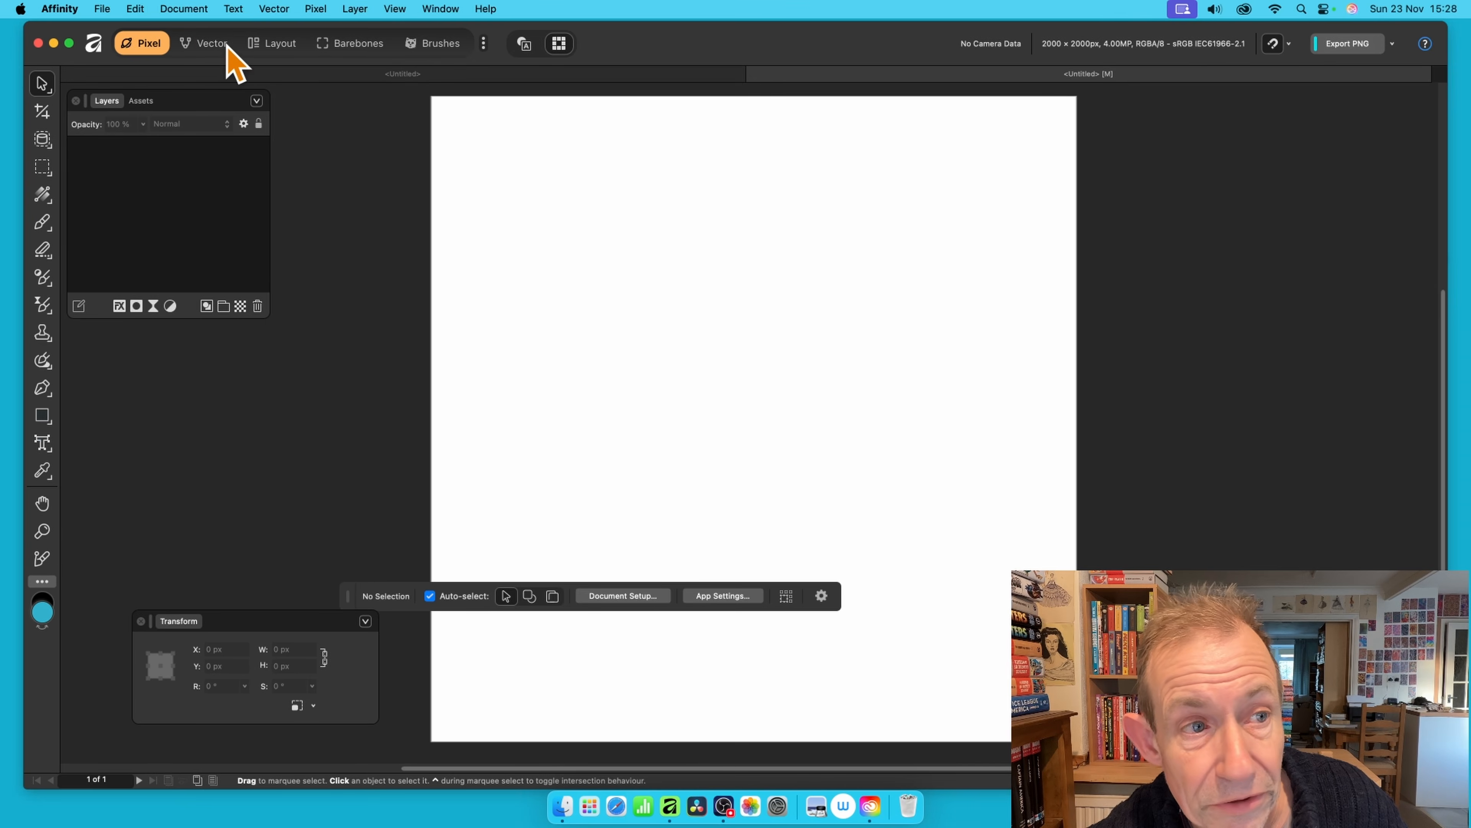
{"action": "left_click", "coordinate": [45, 416]}
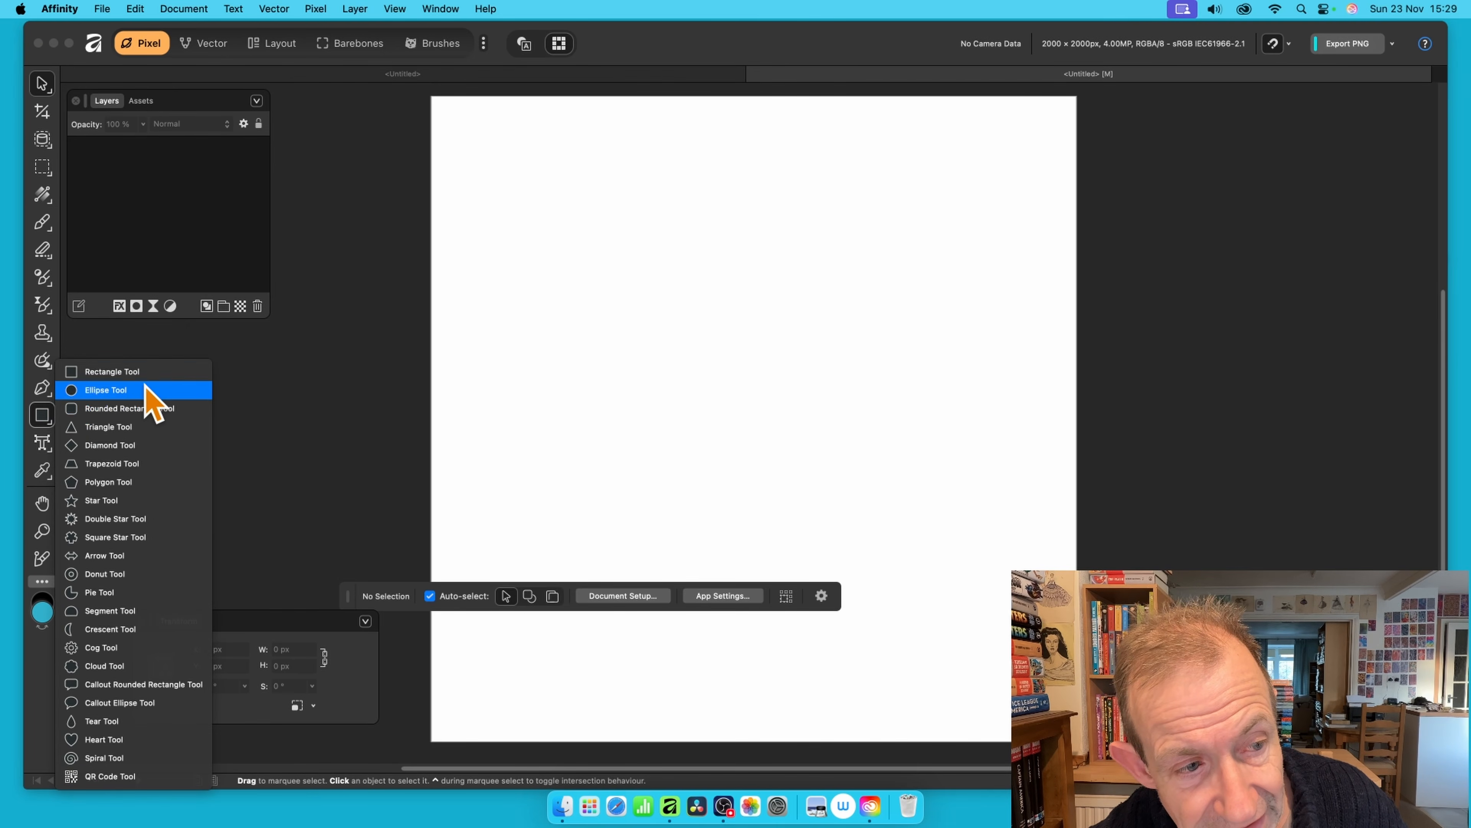
{"action": "left_click", "coordinate": [141, 372]}
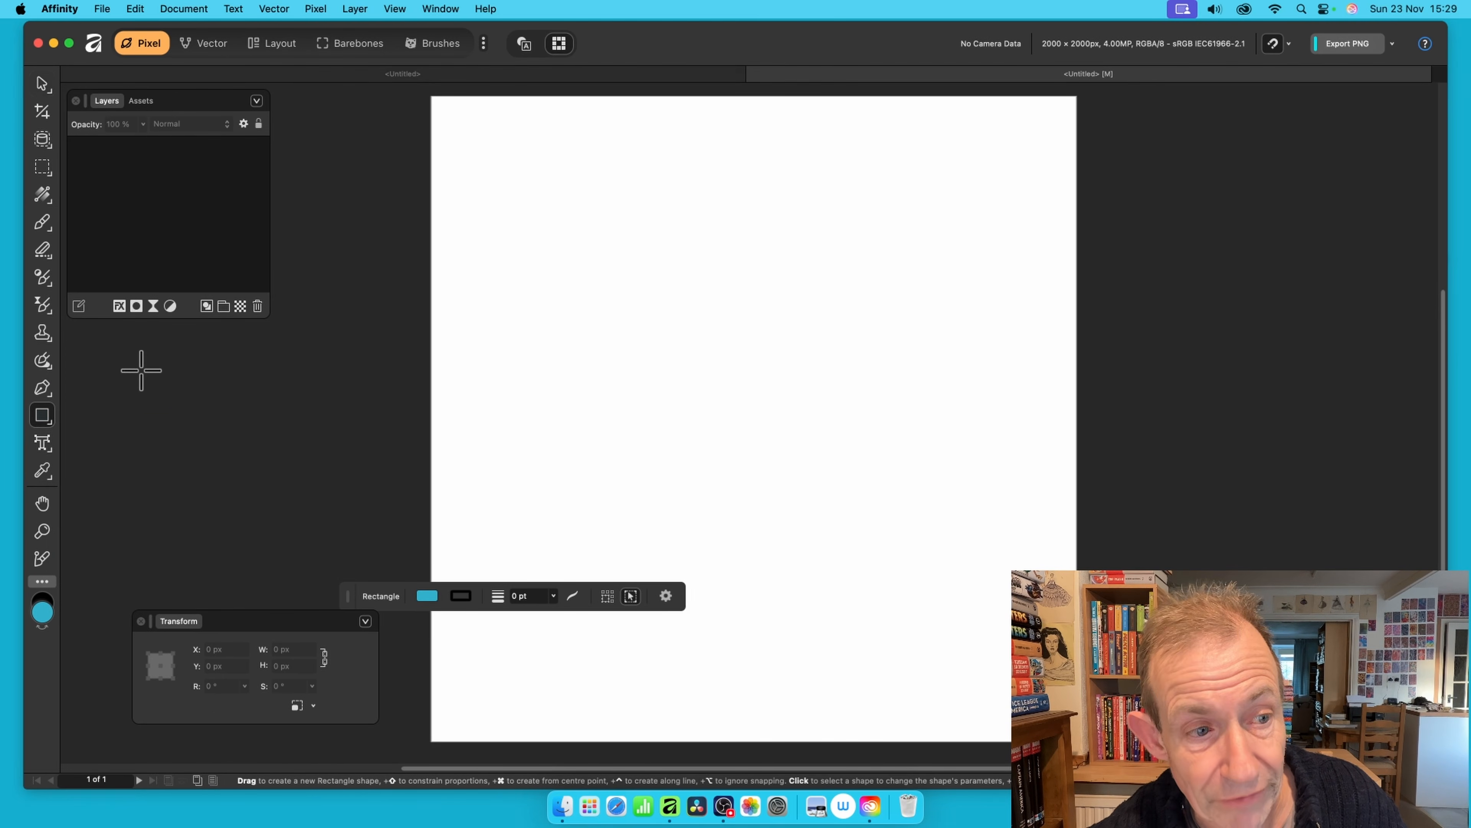
{"action": "left_click_drag", "start_coordinate": [527, 193], "coordinate": [1010, 578]}
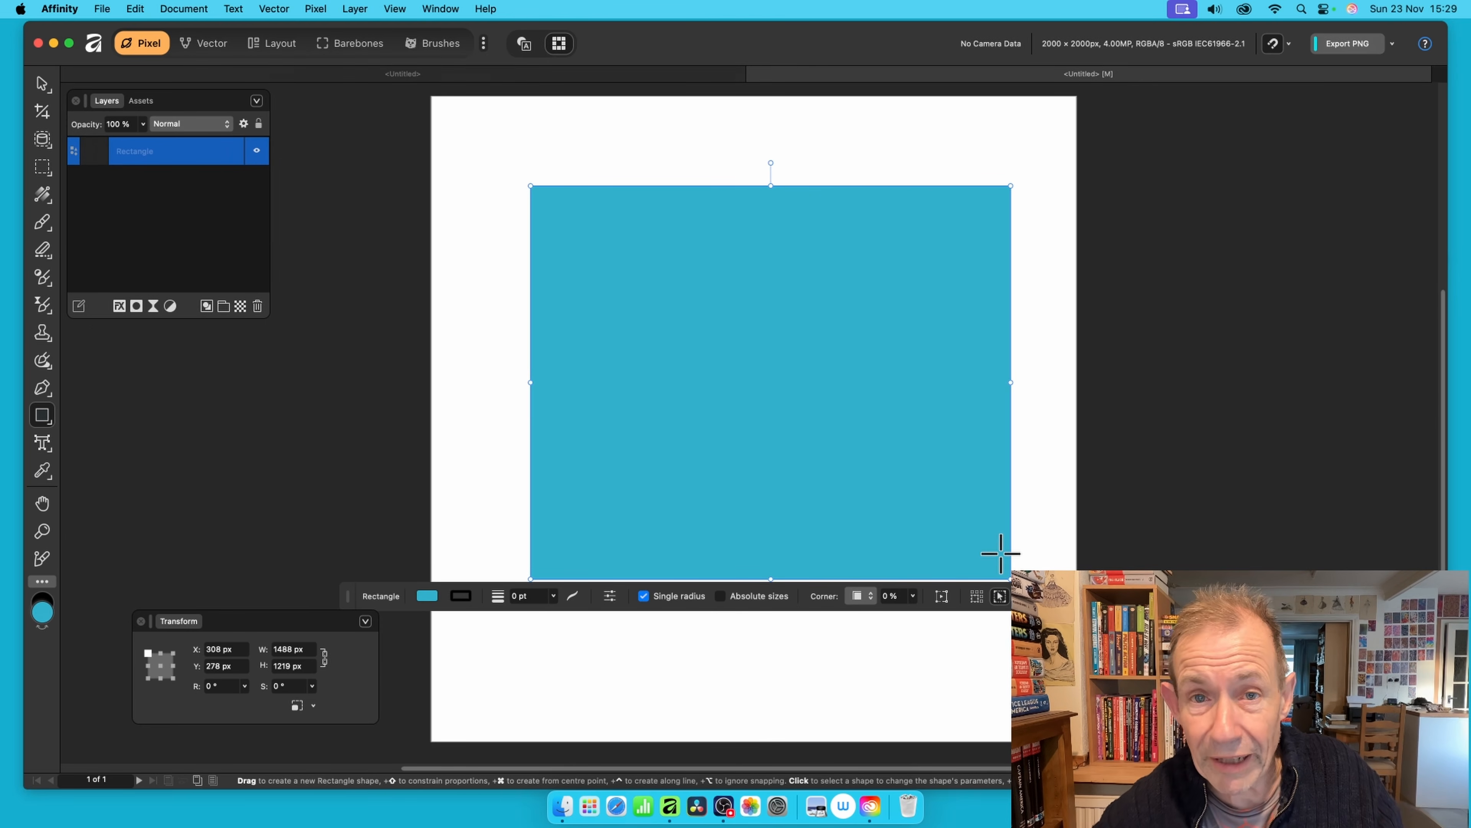
Paste the cut circle group inside the rectangle so the rectangle clips it.
{"action": "left_click", "coordinate": [139, 9]}
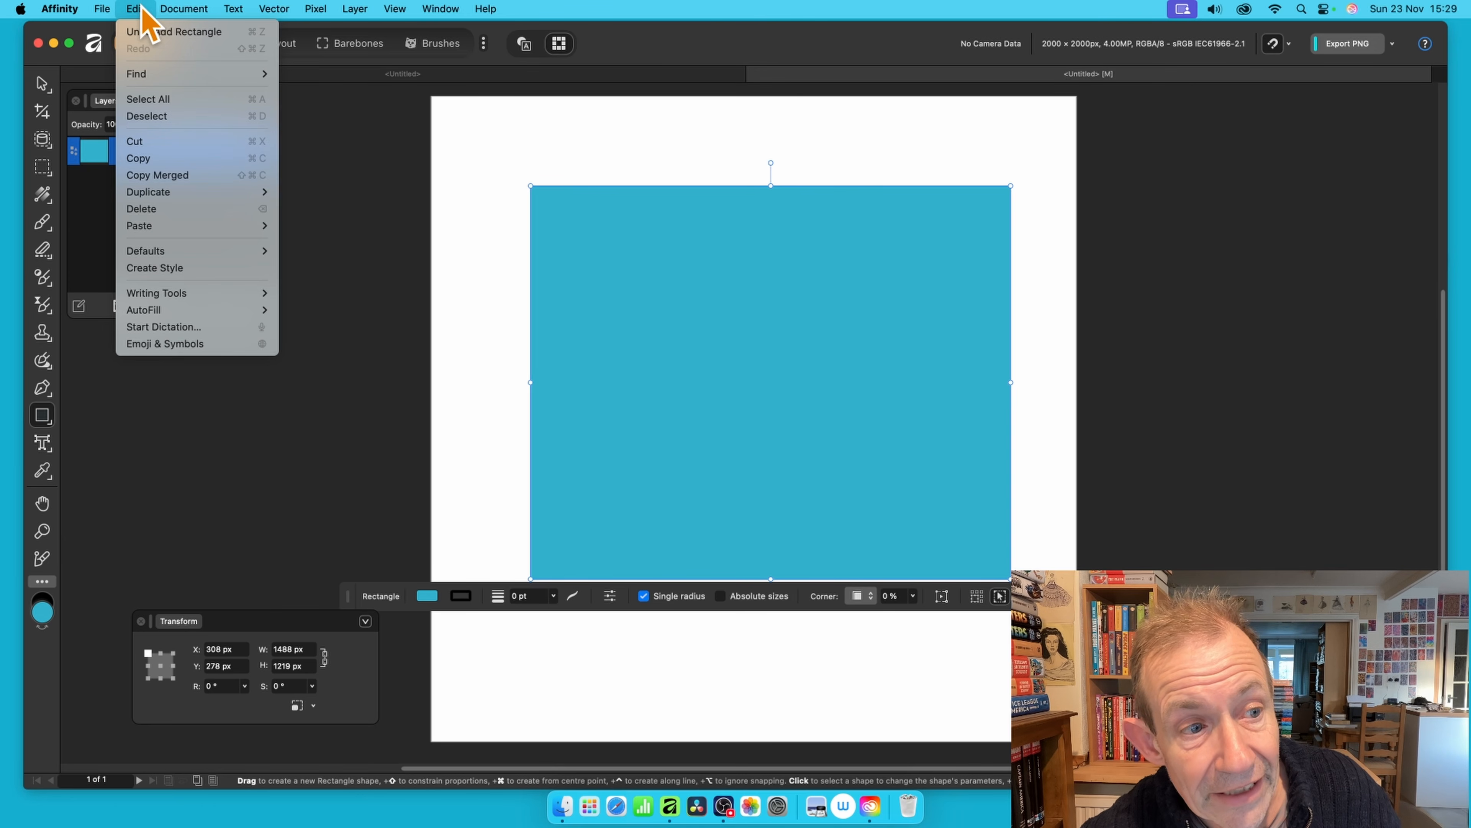
{"action": "mouse_move", "coordinate": [152, 227]}
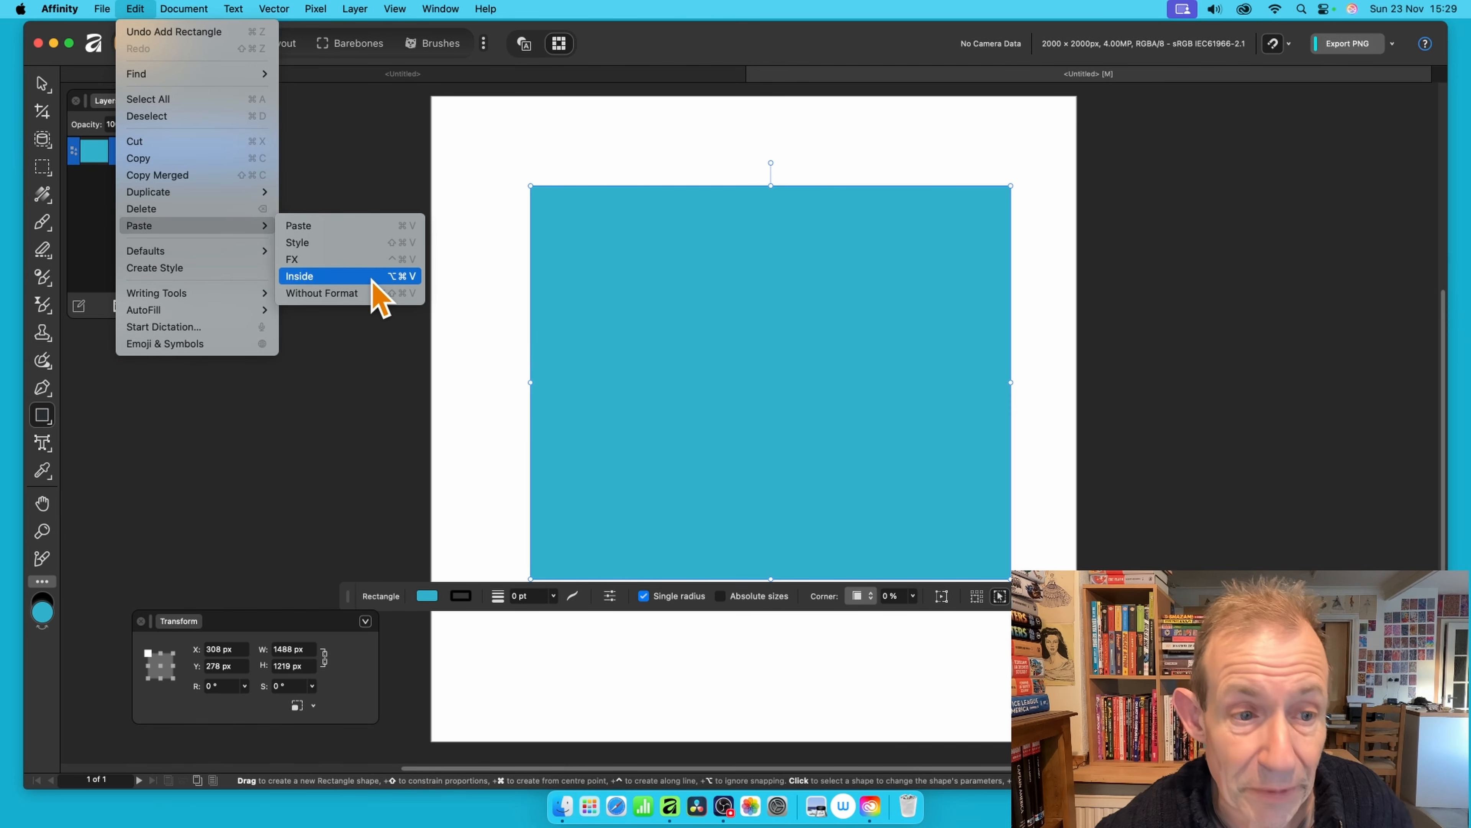
{"action": "left_click", "coordinate": [347, 276]}
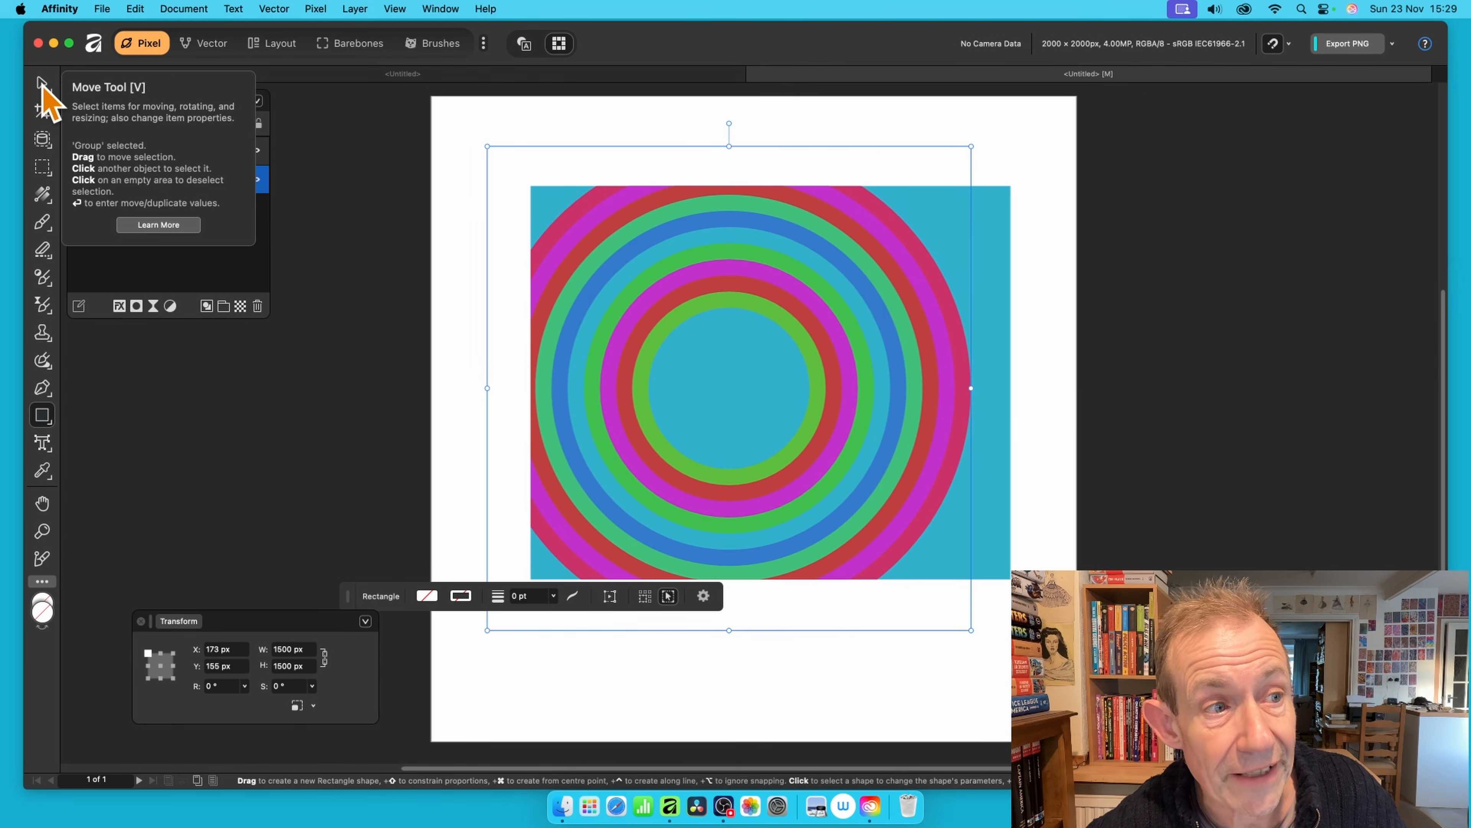
Reposition the nested circle group within the rectangle and enlarge it proportionally to about 2131 px wide.
{"action": "left_click", "coordinate": [42, 84]}
{"action": "left_click_drag", "start_coordinate": [870, 437], "coordinate": [768, 248]}
{"action": "left_click_drag", "start_coordinate": [866, 449], "coordinate": [1062, 656]}
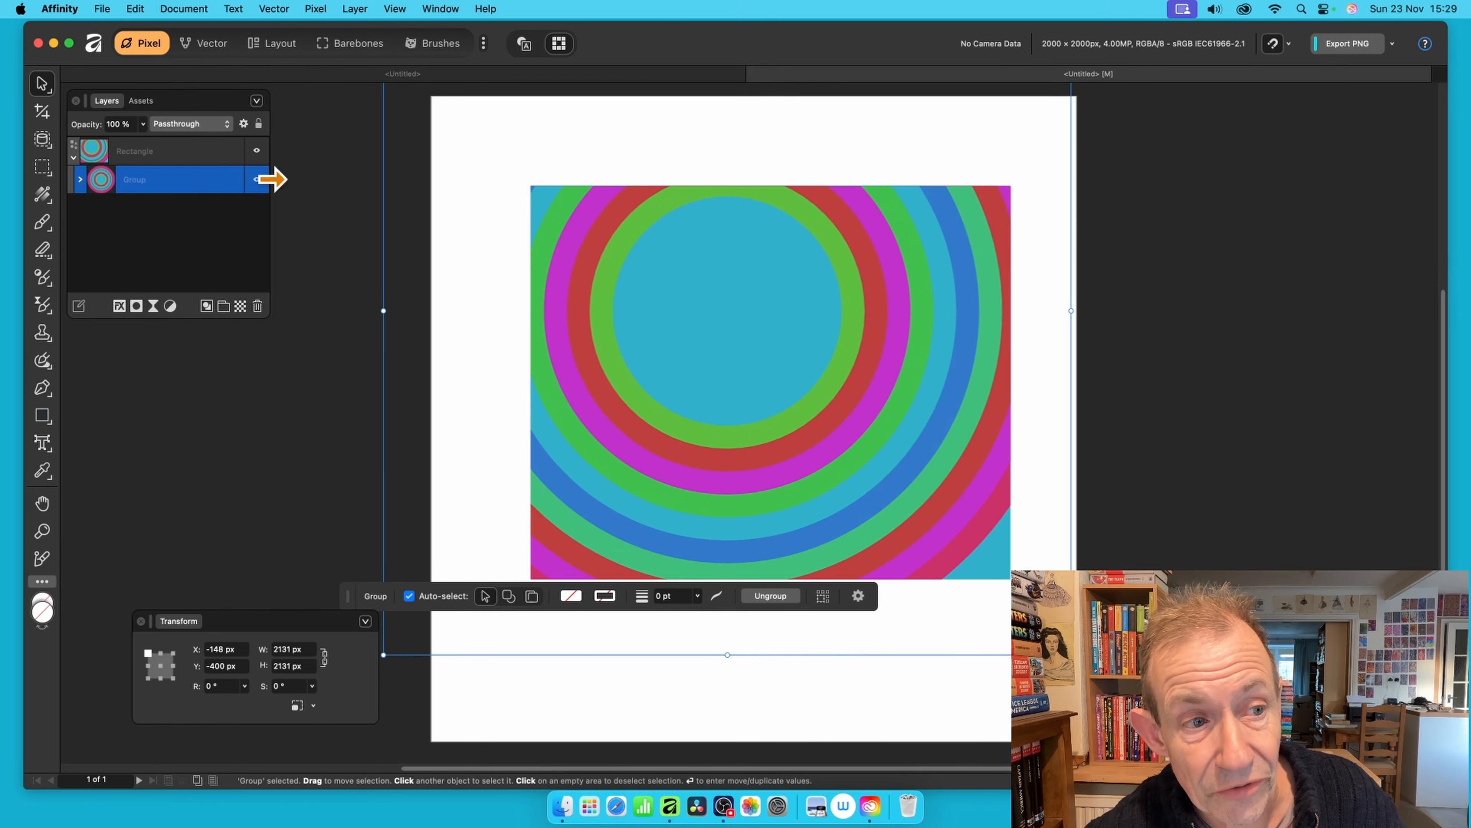
{"action": "left_click_drag", "start_coordinate": [877, 368], "coordinate": [769, 387]}
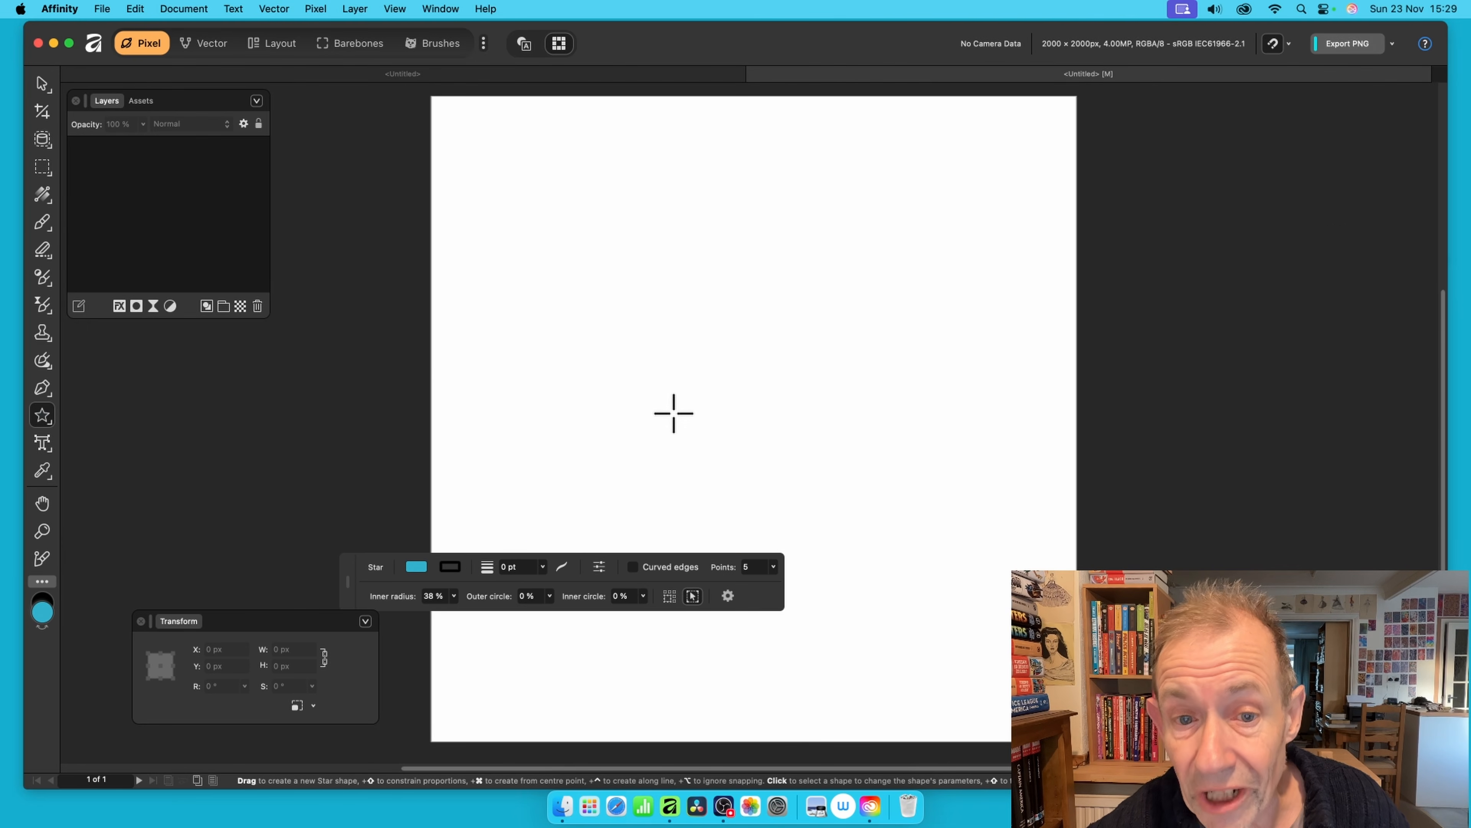
Draw a five-pointed star about 1334 × 1312 px and paste the circle group inside it.
{"action": "left_click_drag", "start_coordinate": [590, 221], "coordinate": [1020, 644]}
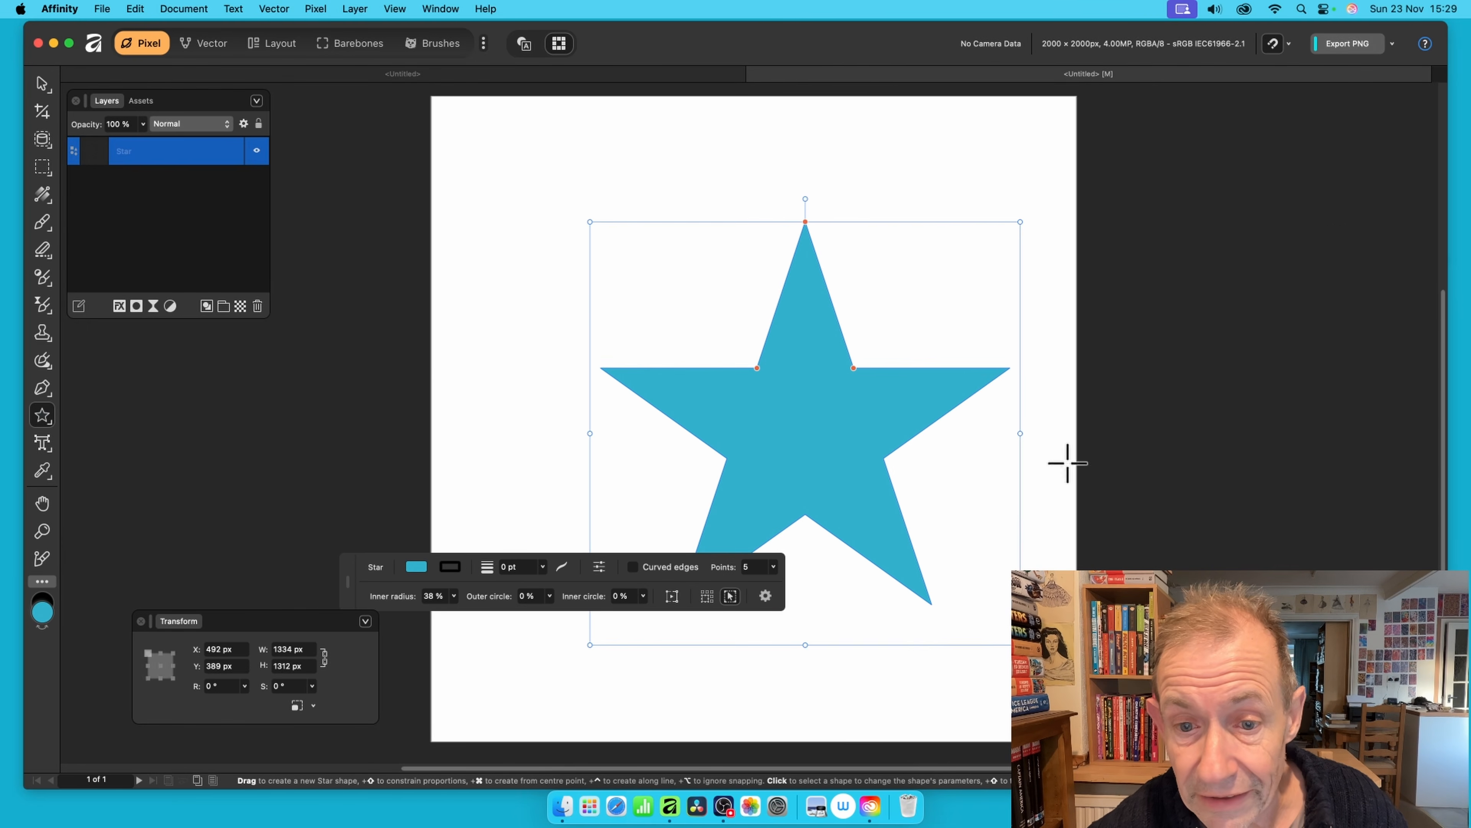
{"action": "left_click", "coordinate": [146, 9]}
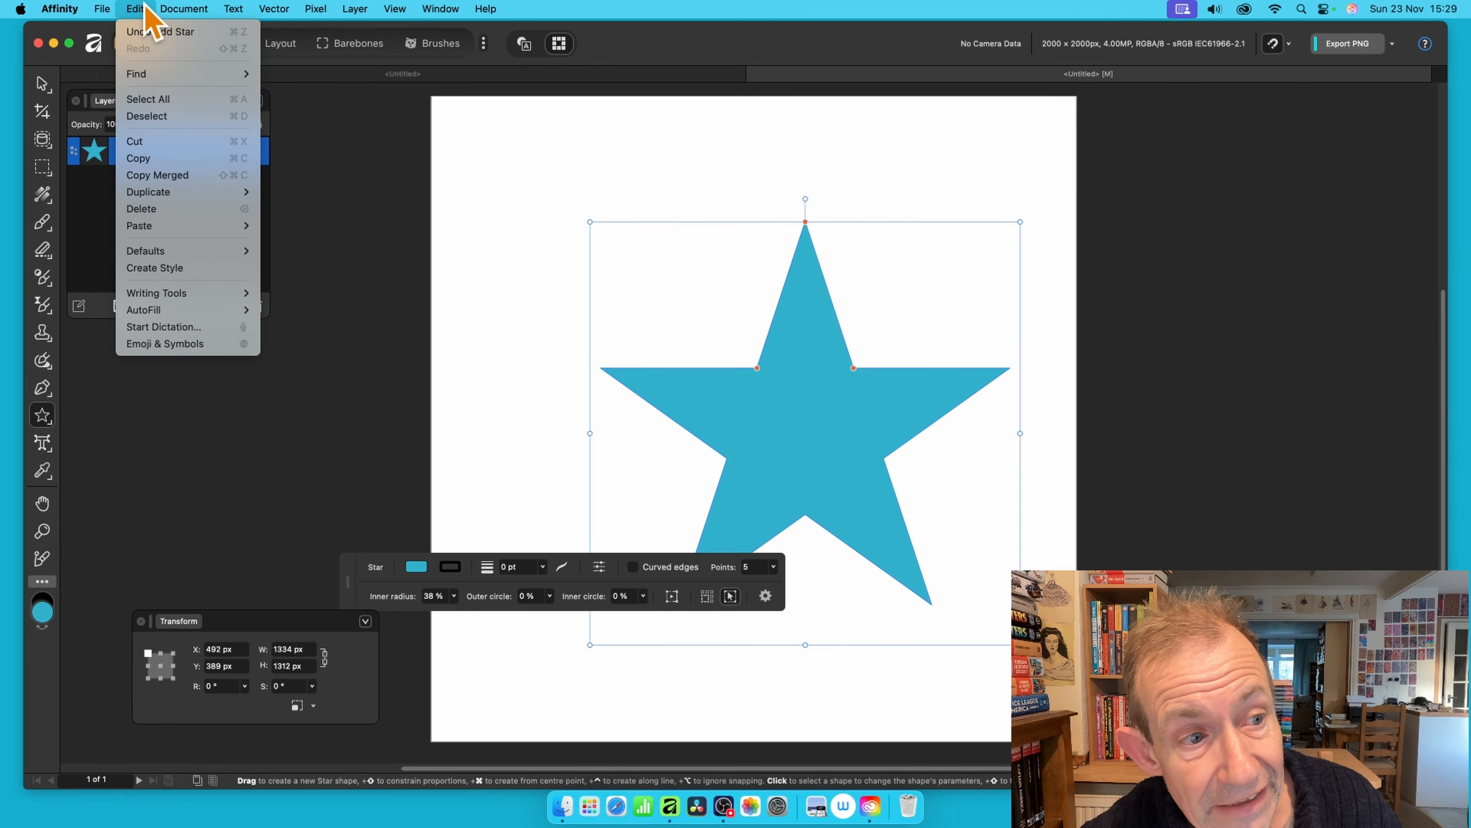
{"action": "mouse_move", "coordinate": [159, 227]}
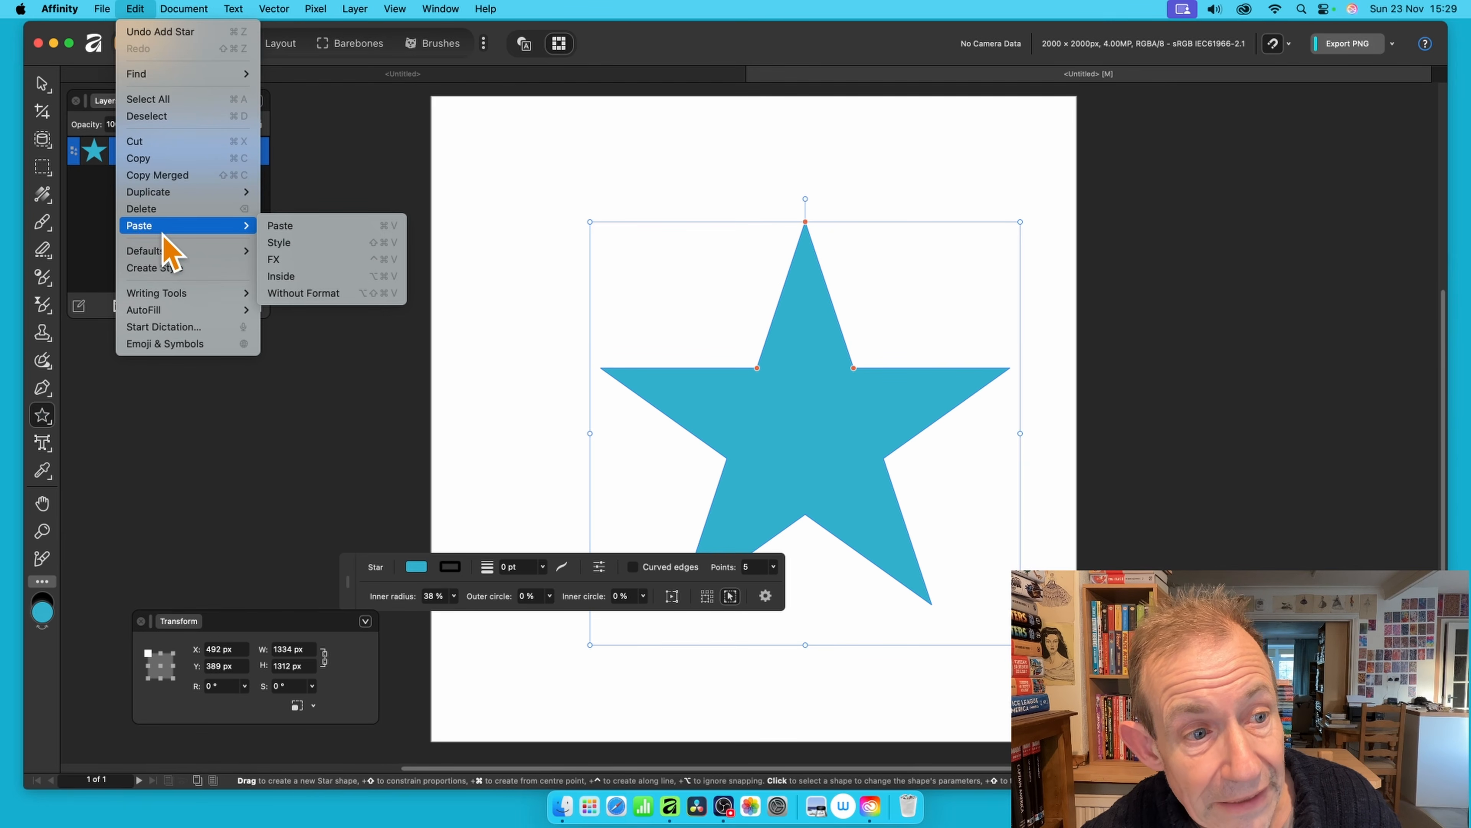
{"action": "left_click", "coordinate": [325, 278]}
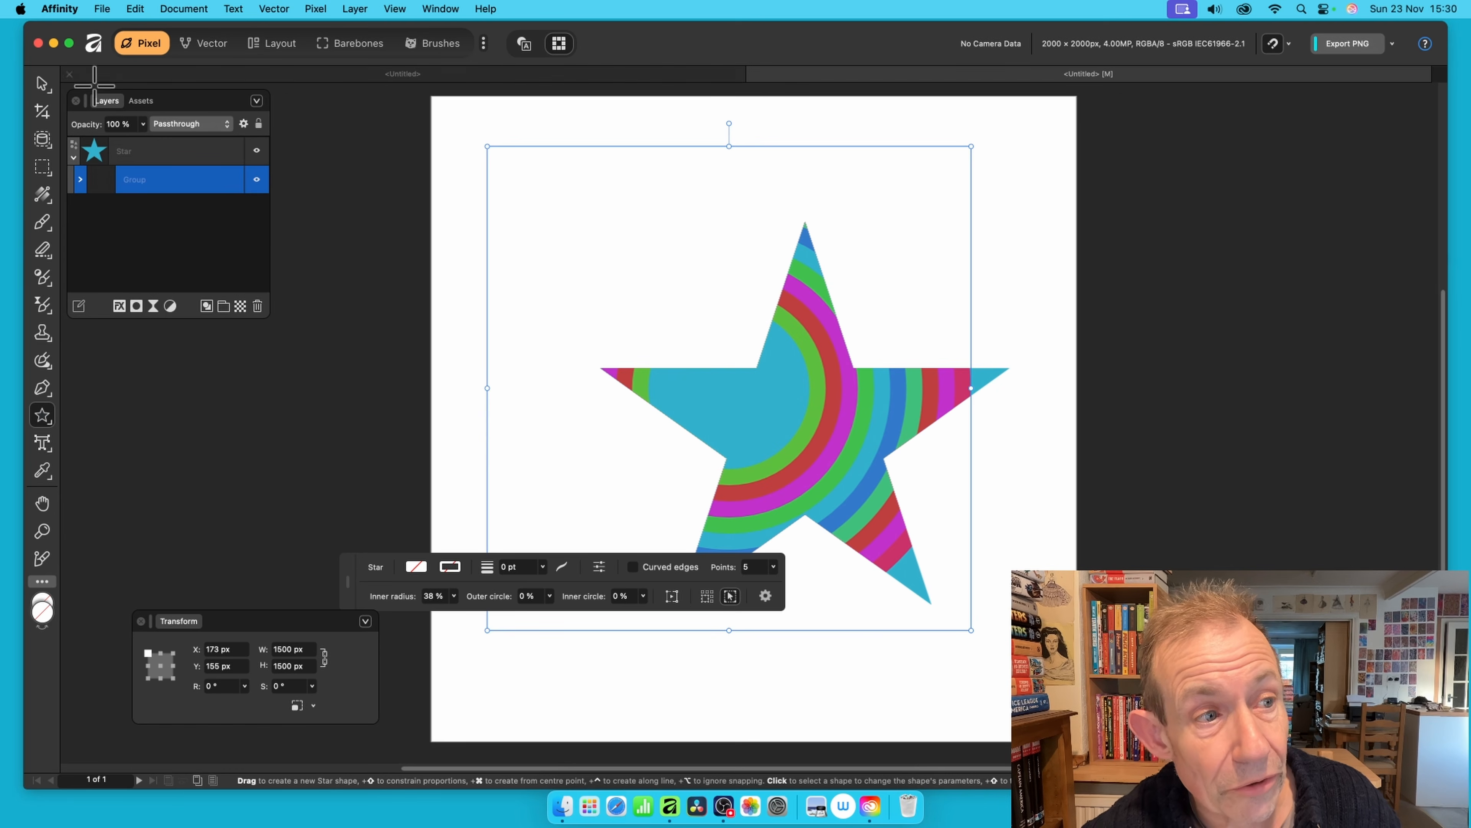
Move the nested circle group so its rings are centred in the star, and rasterise the star layer.
{"action": "left_click", "coordinate": [42, 84]}
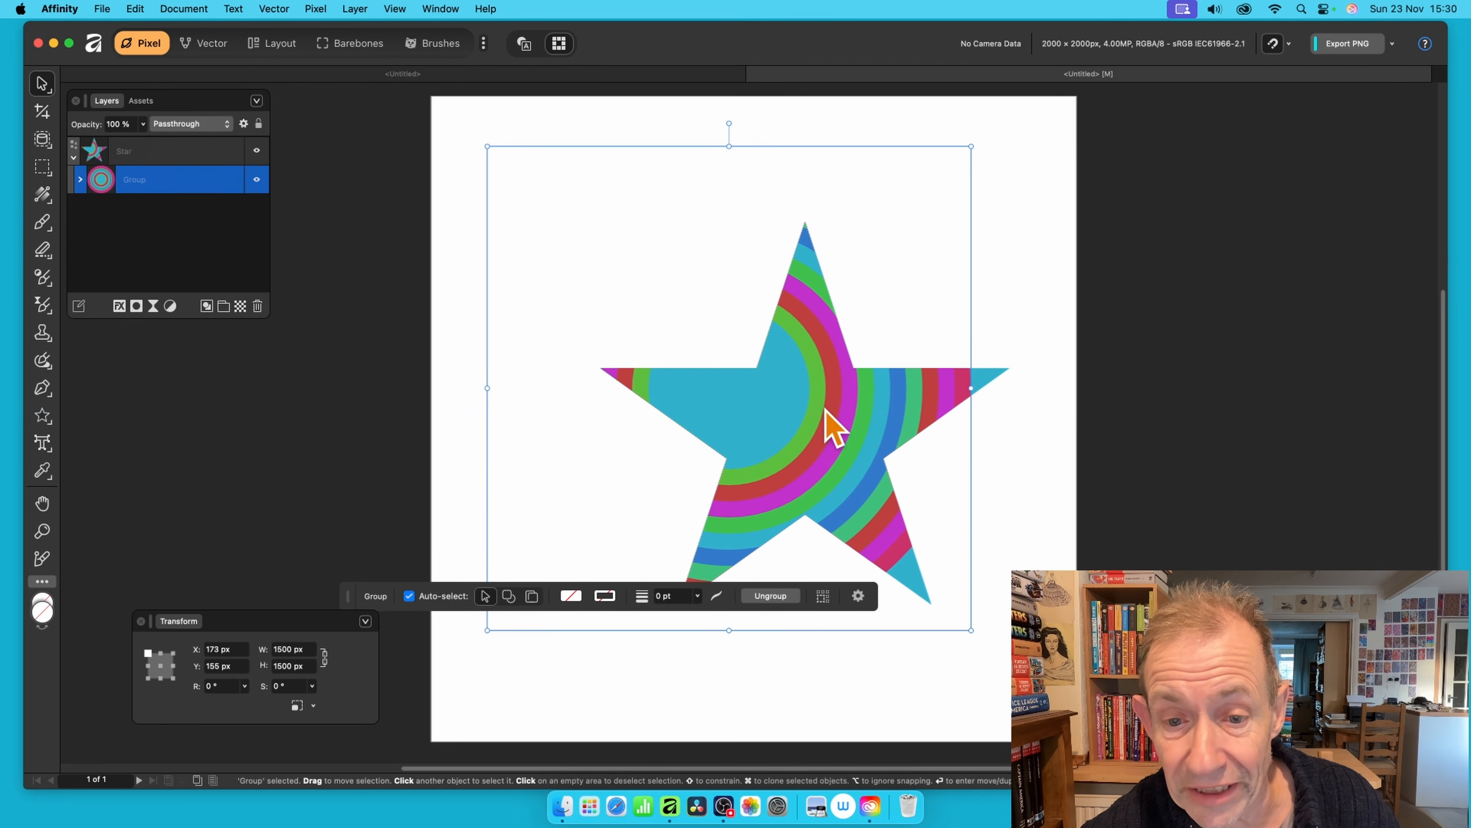
{"action": "left_click_drag", "start_coordinate": [826, 412], "coordinate": [893, 485]}
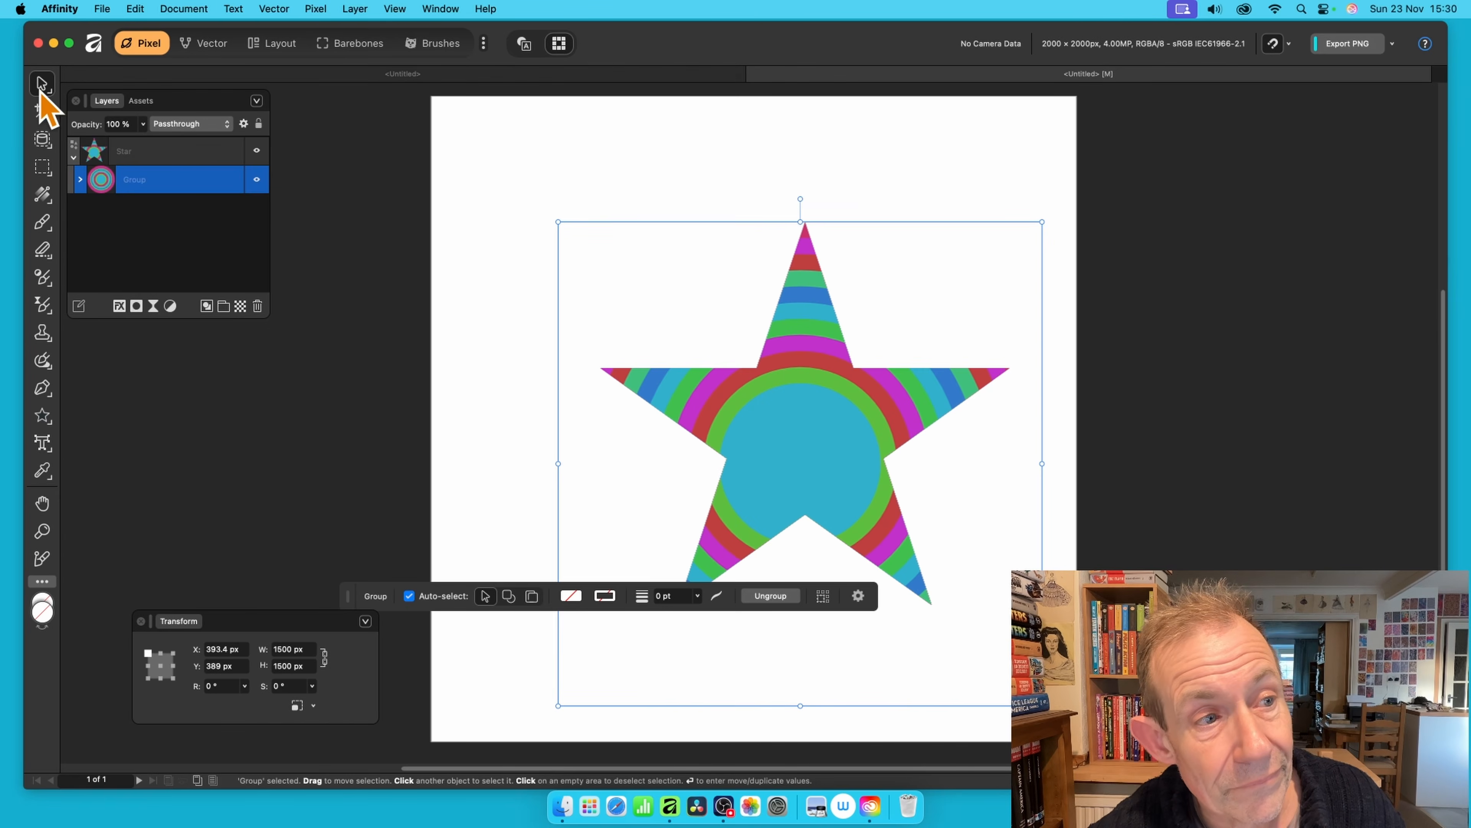
{"action": "left_click", "coordinate": [861, 457]}
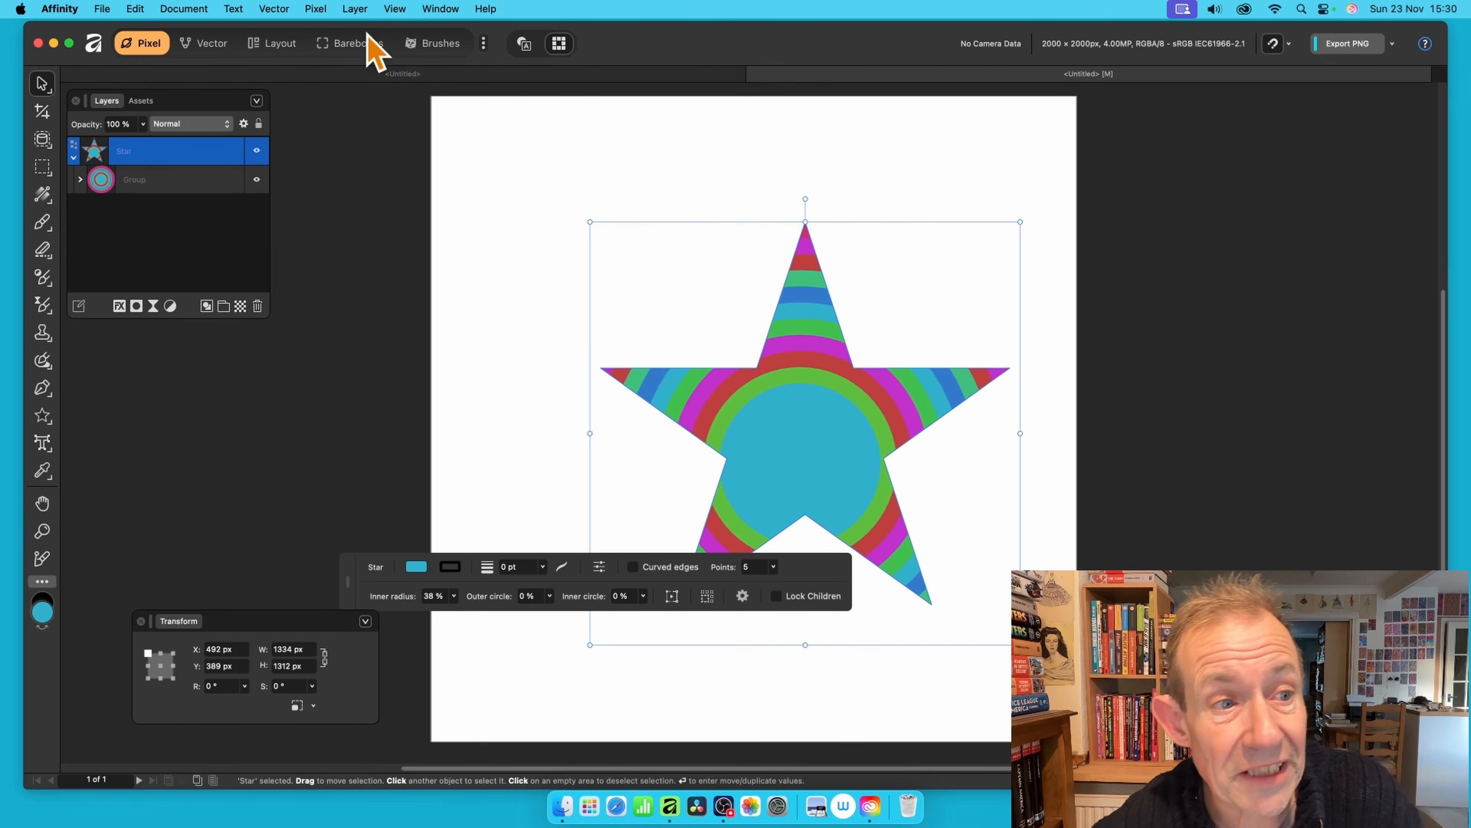
{"action": "right_click", "coordinate": [166, 152]}
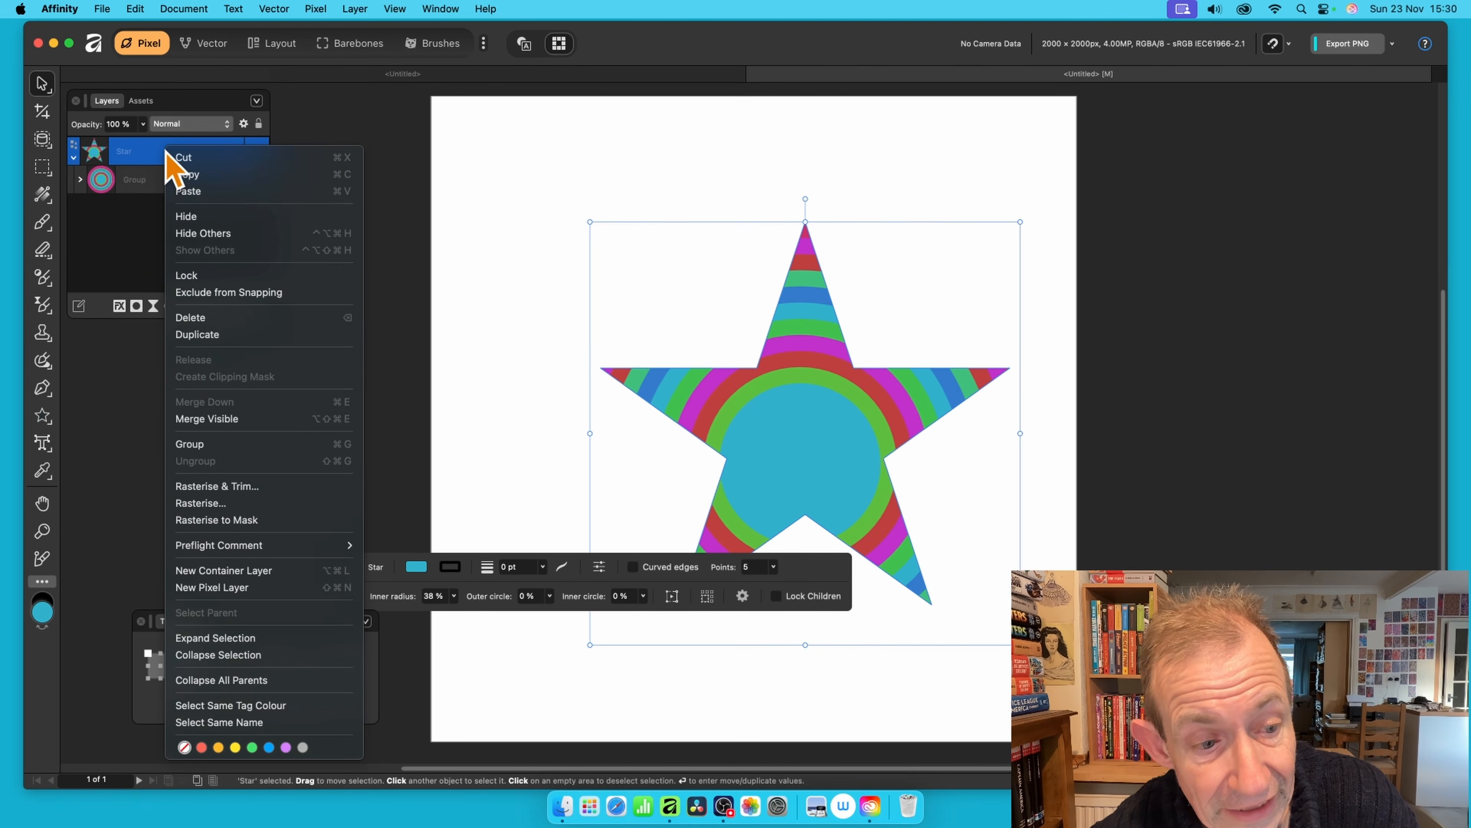
{"action": "left_click", "coordinate": [230, 503]}
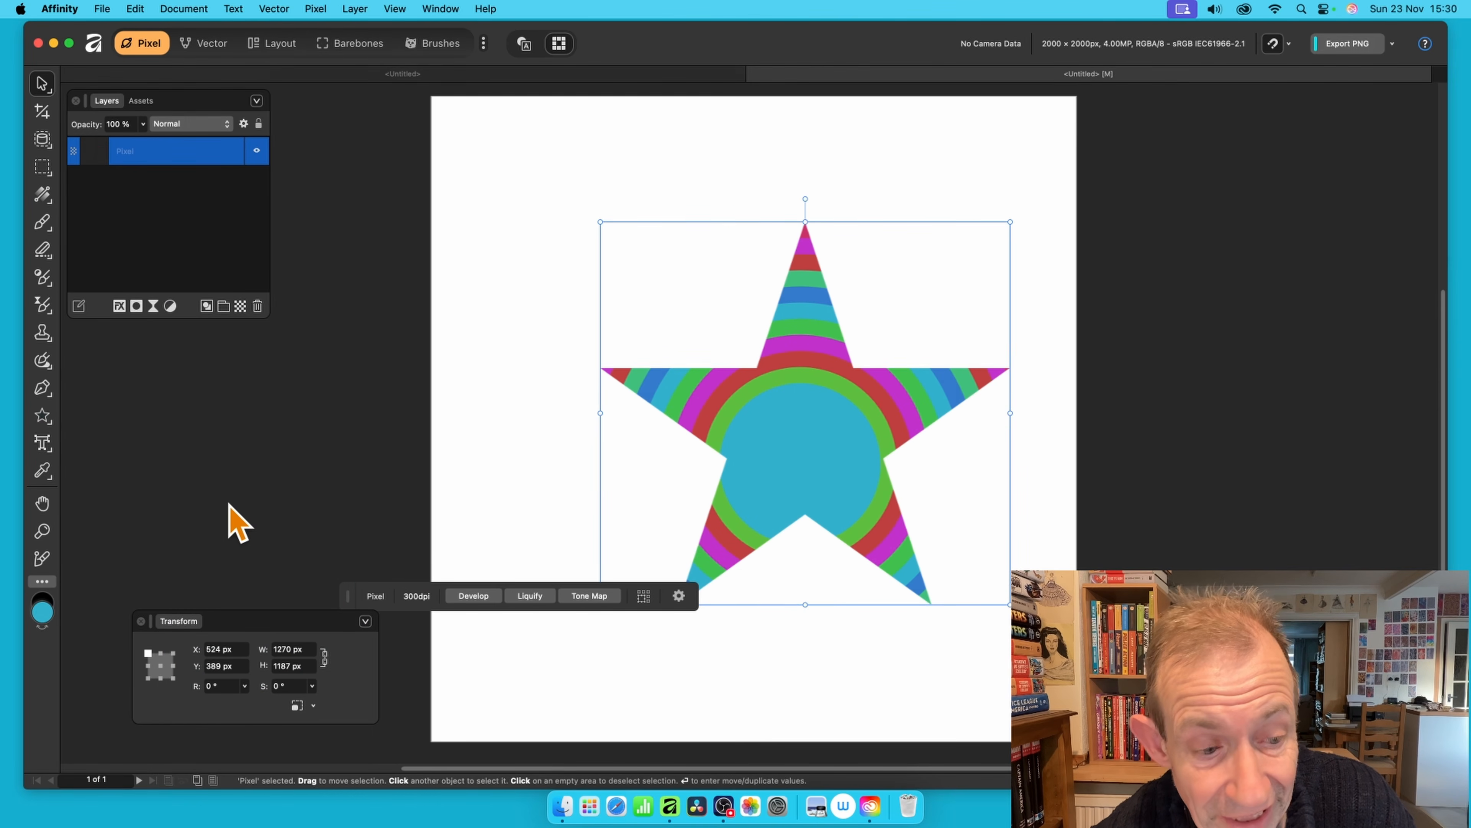
Apply a 3D layer effect to the rasterised star with a radius of about 33.1 px.
{"action": "left_click", "coordinate": [120, 307]}
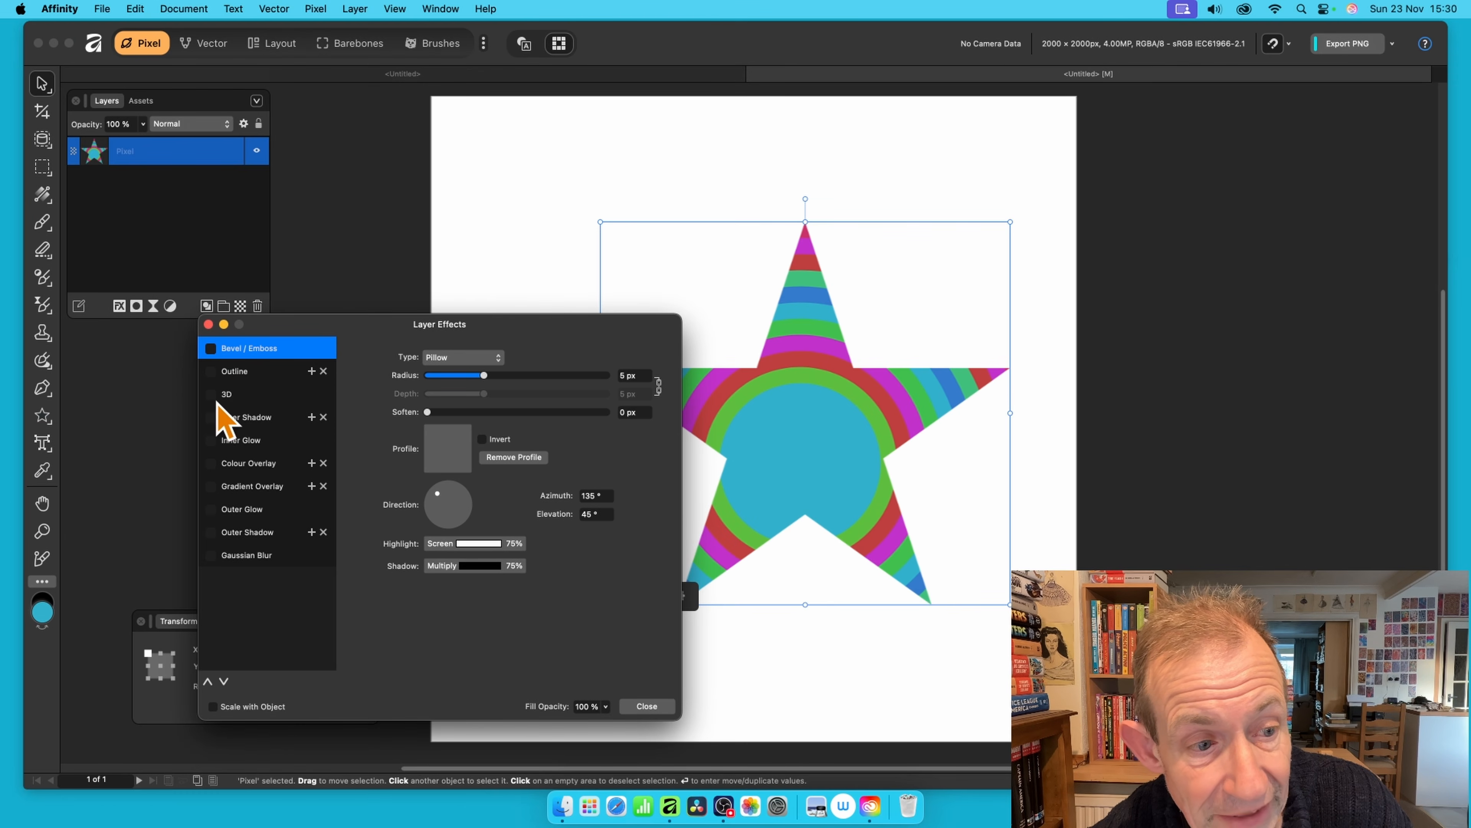
{"action": "left_click", "coordinate": [212, 394]}
{"action": "left_click_drag", "start_coordinate": [500, 356], "coordinate": [552, 358]}
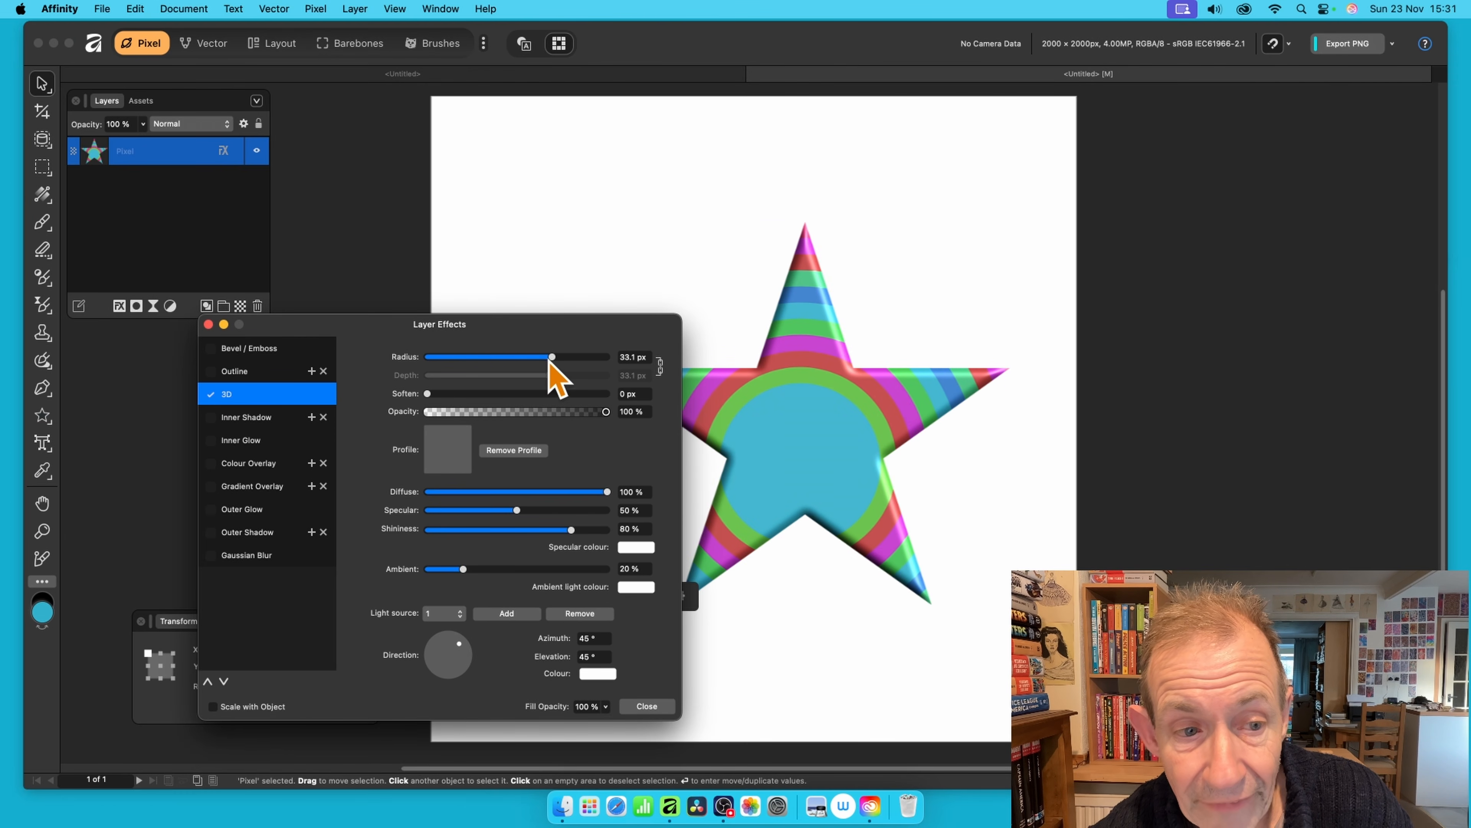
{"action": "left_click", "coordinate": [209, 325]}
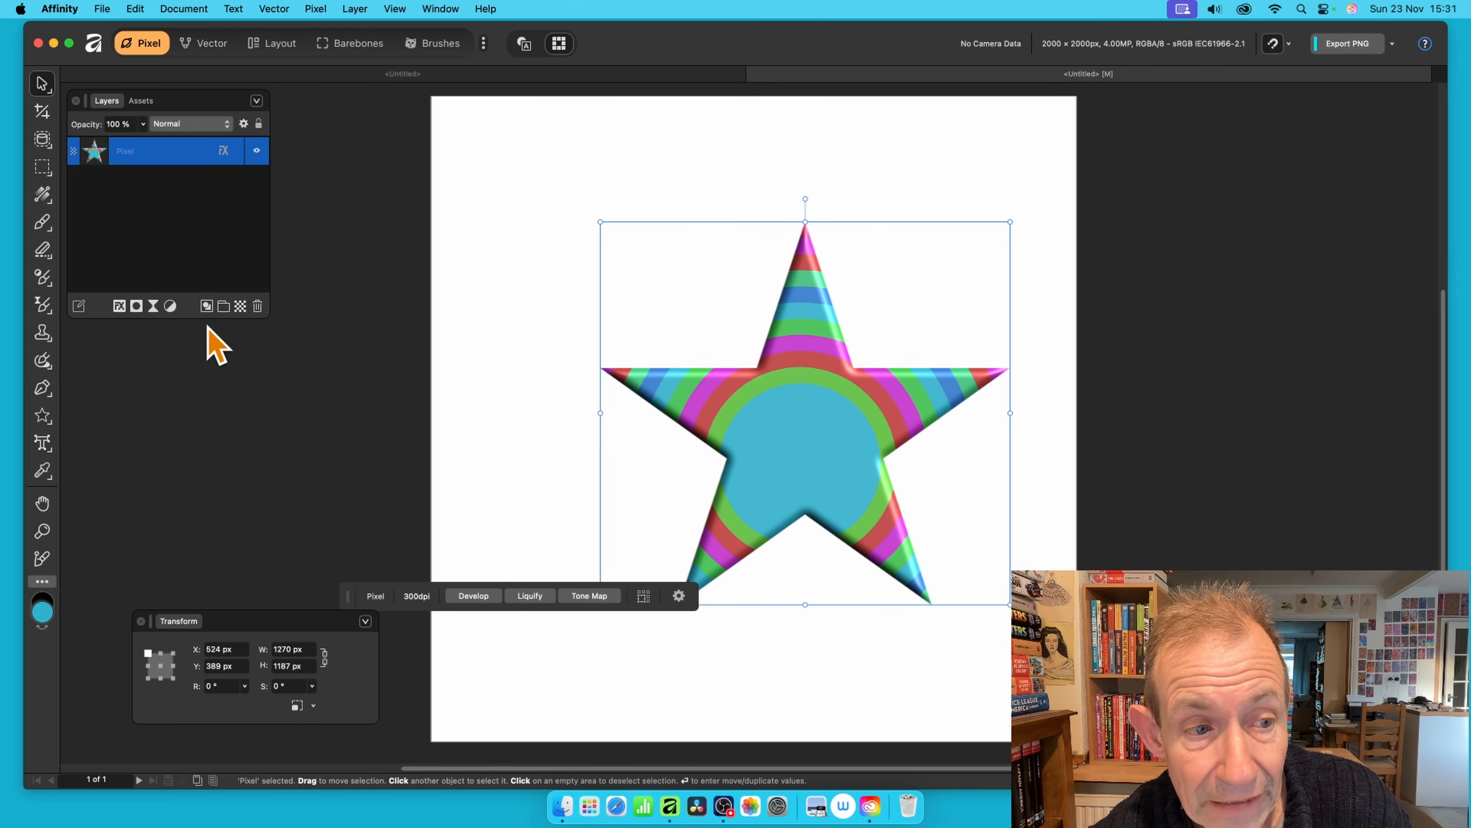
Apply the Twirl distort filter to the star, placing the twirl centre near its left inner corner.
{"action": "left_click", "coordinate": [314, 8]}
{"action": "mouse_move", "coordinate": [318, 31]}
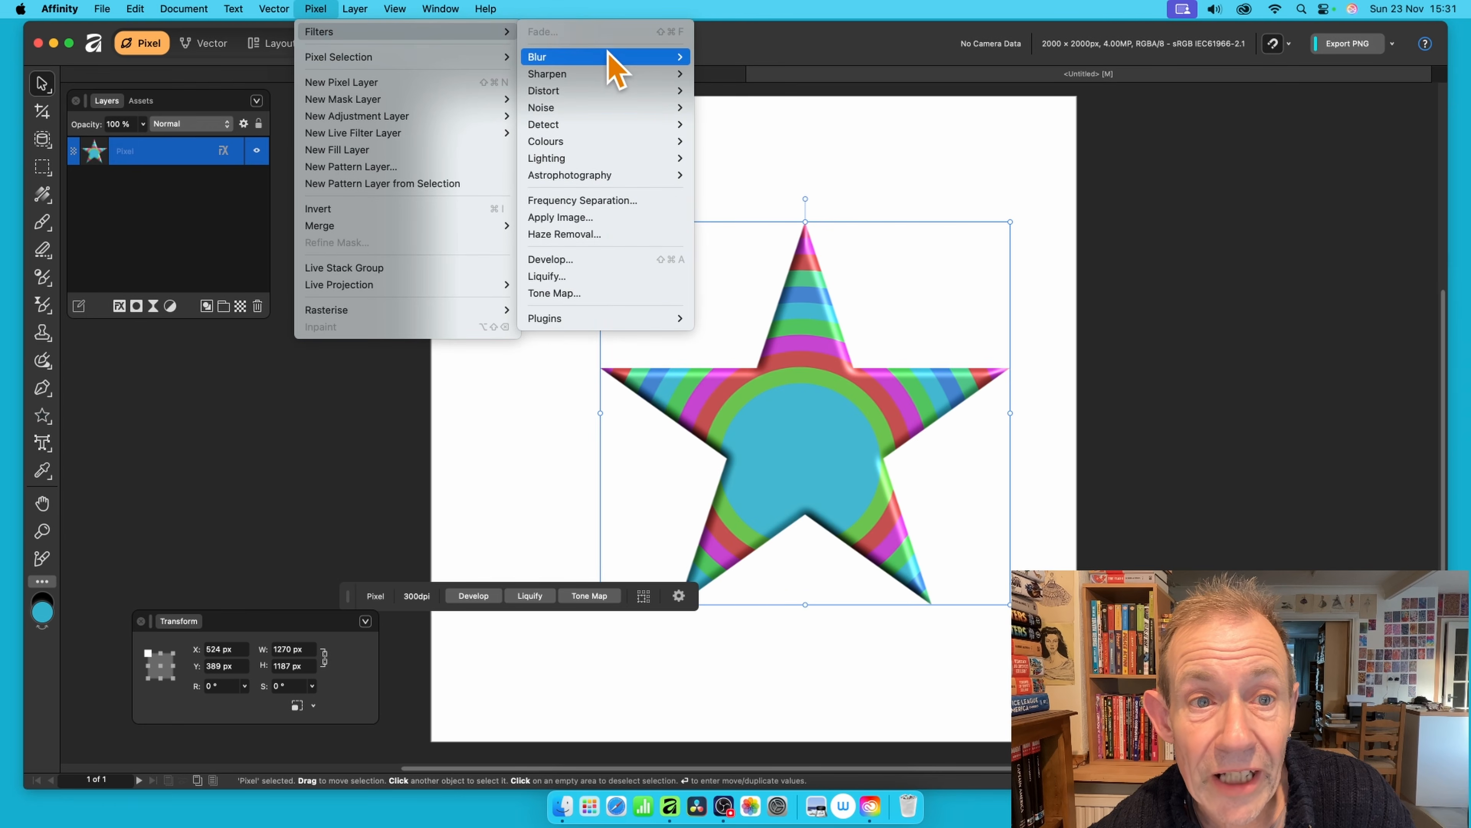
{"action": "mouse_move", "coordinate": [605, 64]}
{"action": "mouse_move", "coordinate": [631, 93]}
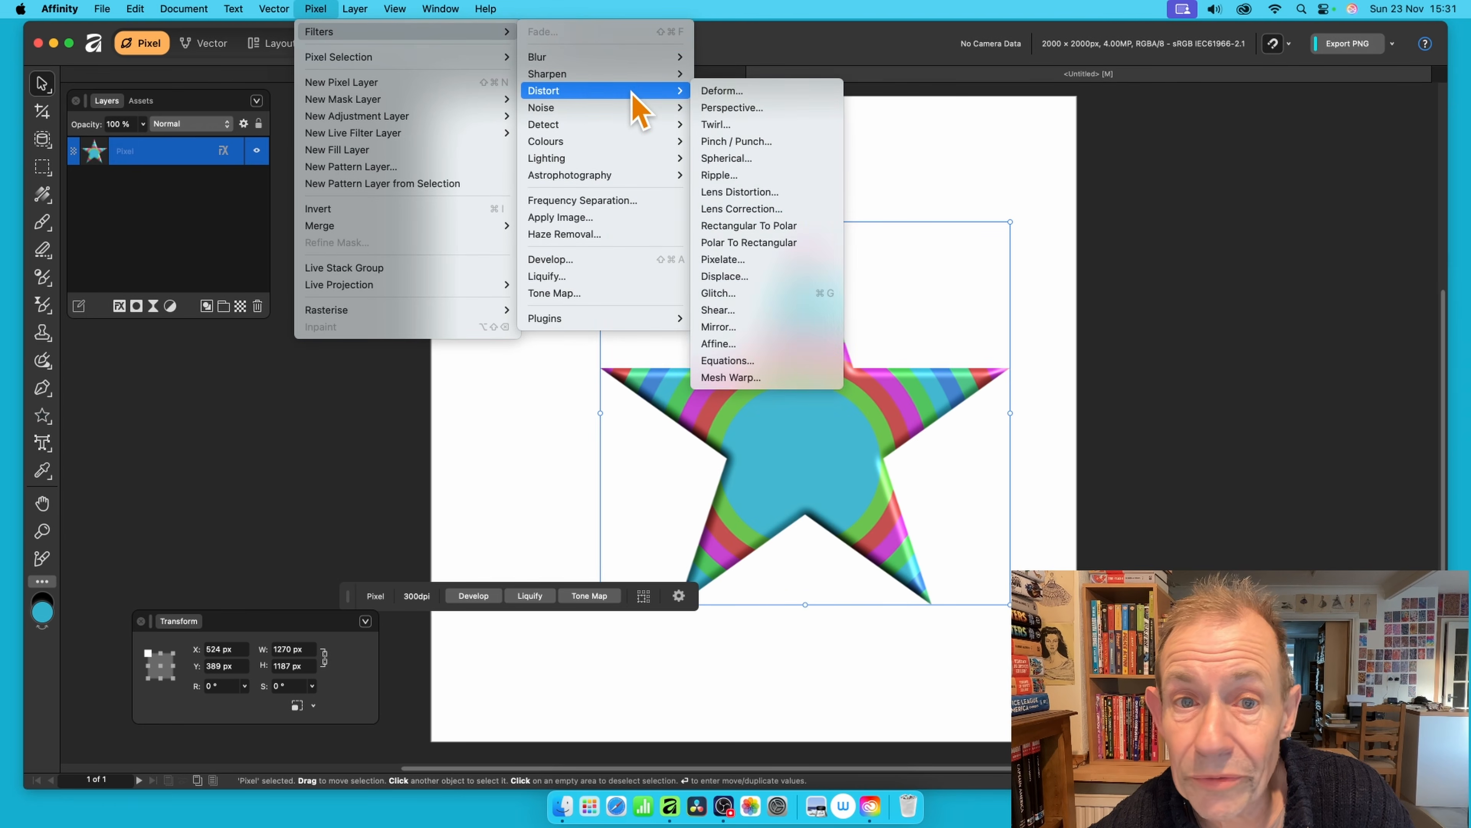
{"action": "left_click", "coordinate": [733, 125]}
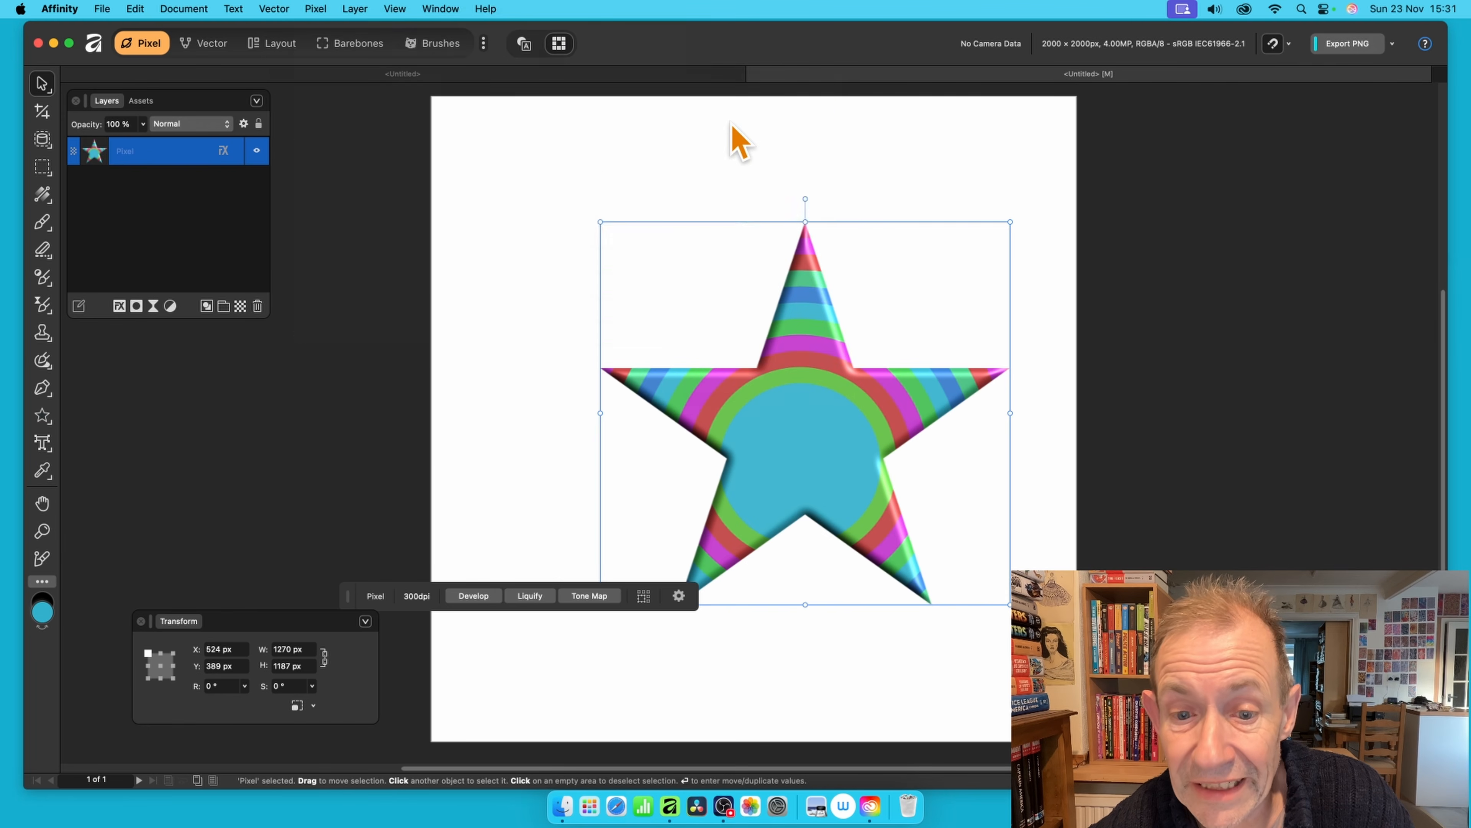
{"action": "left_click_drag", "start_coordinate": [806, 428], "coordinate": [704, 487]}
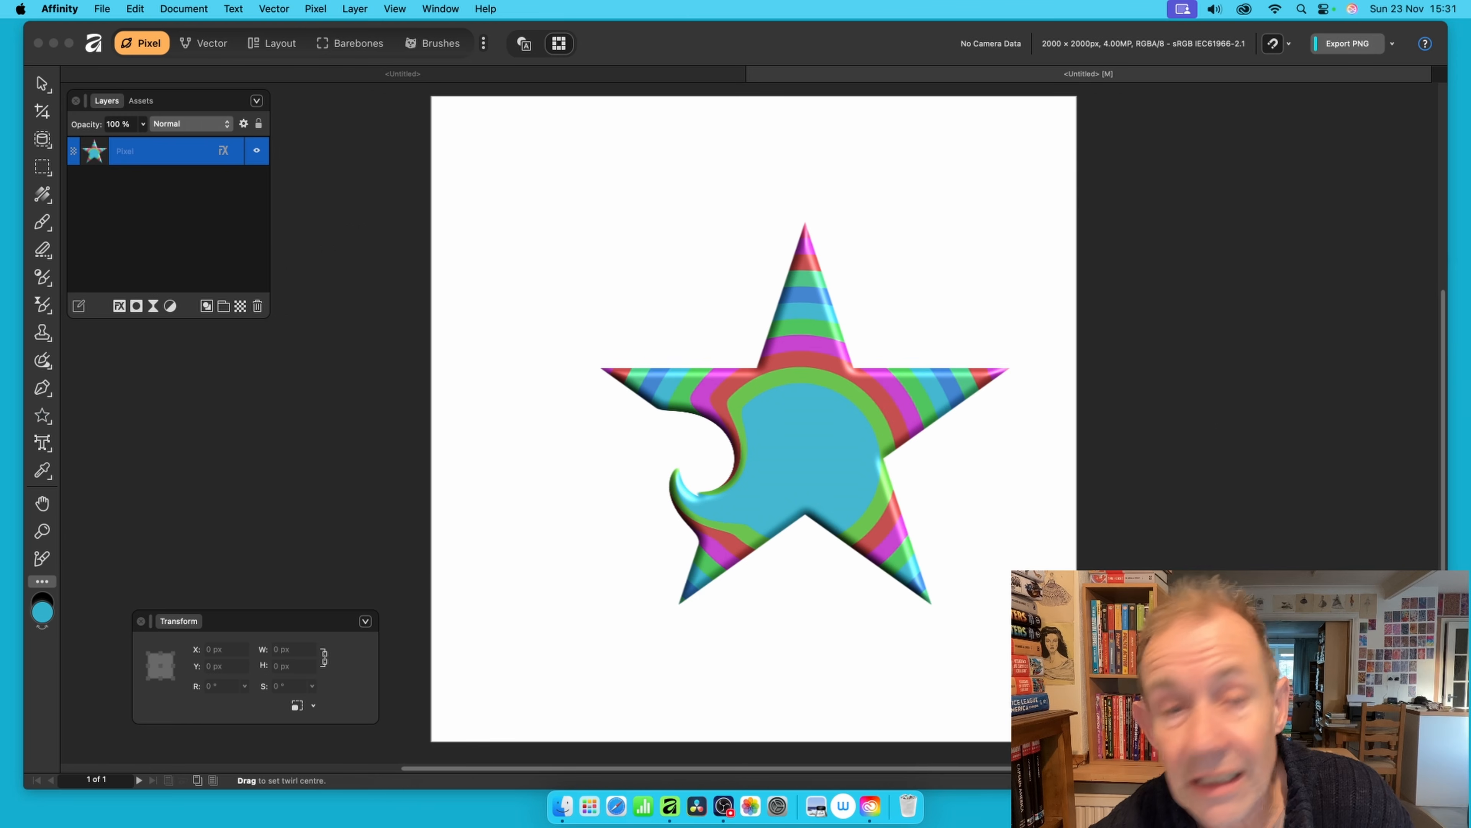
Paste the circle group inside the large "text" object, and move and enlarge the group to spread its rings across the letters.
{"action": "key", "text": "v"}
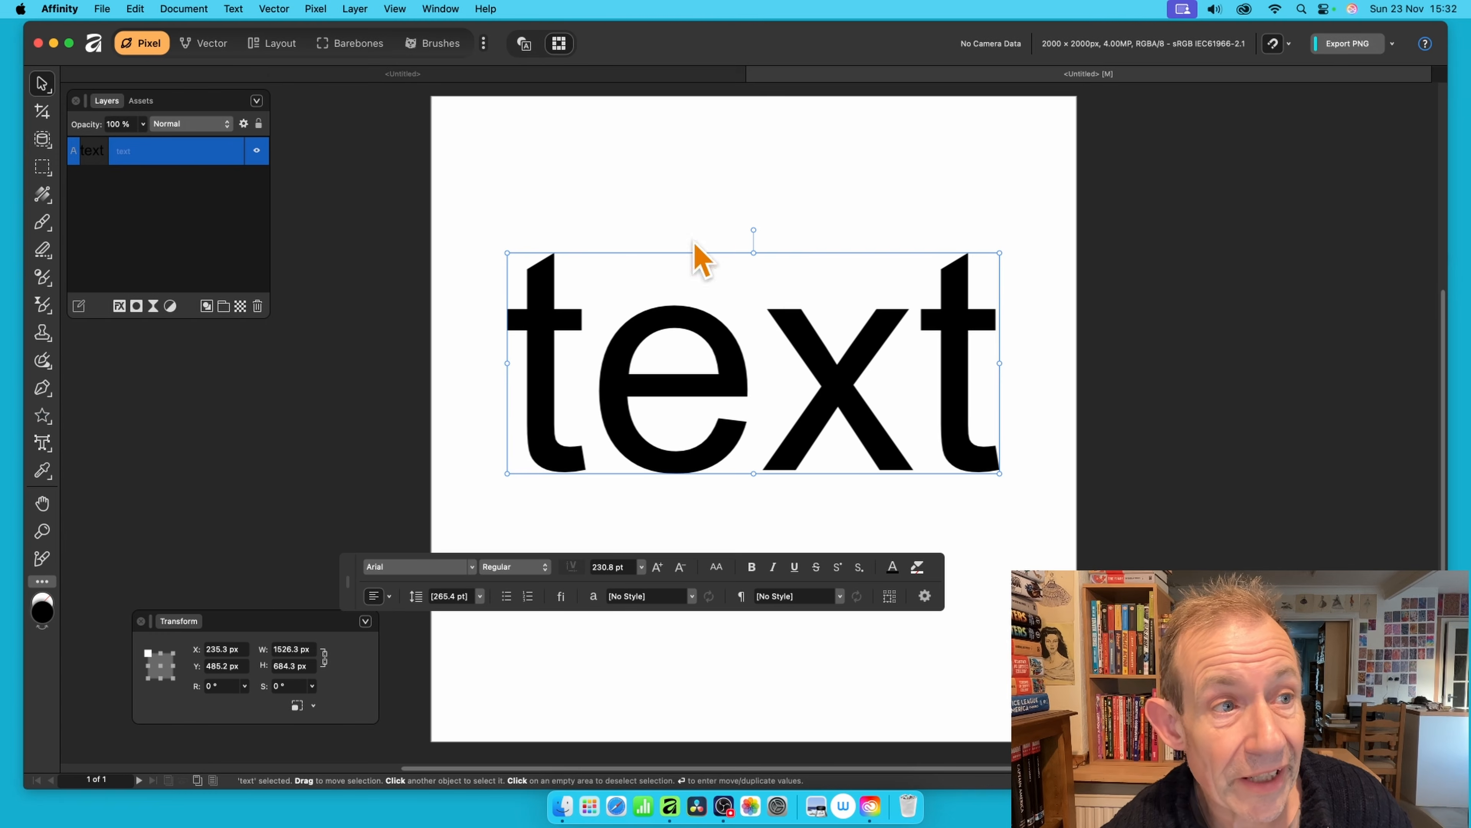
{"action": "left_click", "coordinate": [135, 9]}
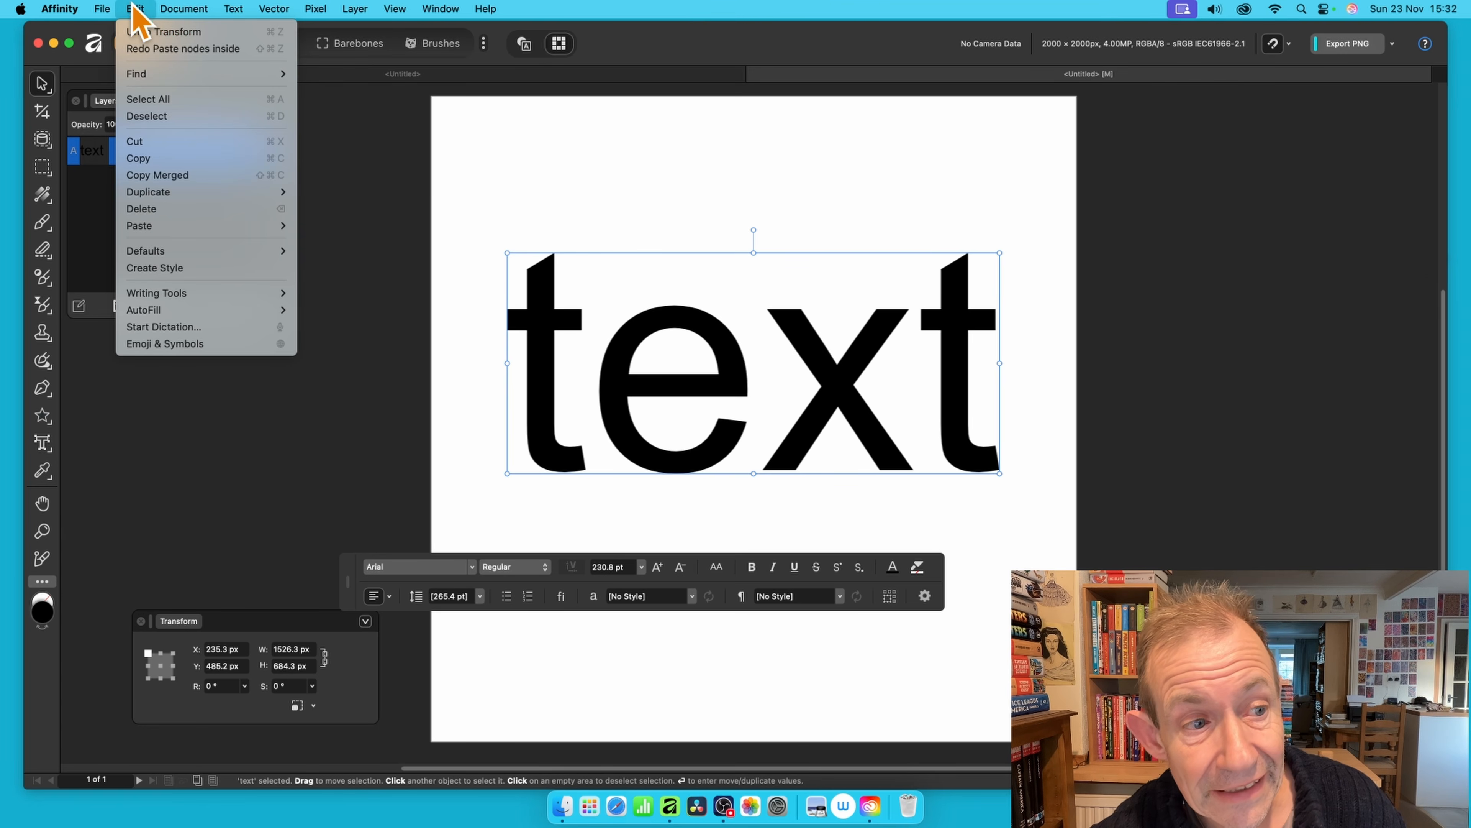
{"action": "mouse_move", "coordinate": [206, 227]}
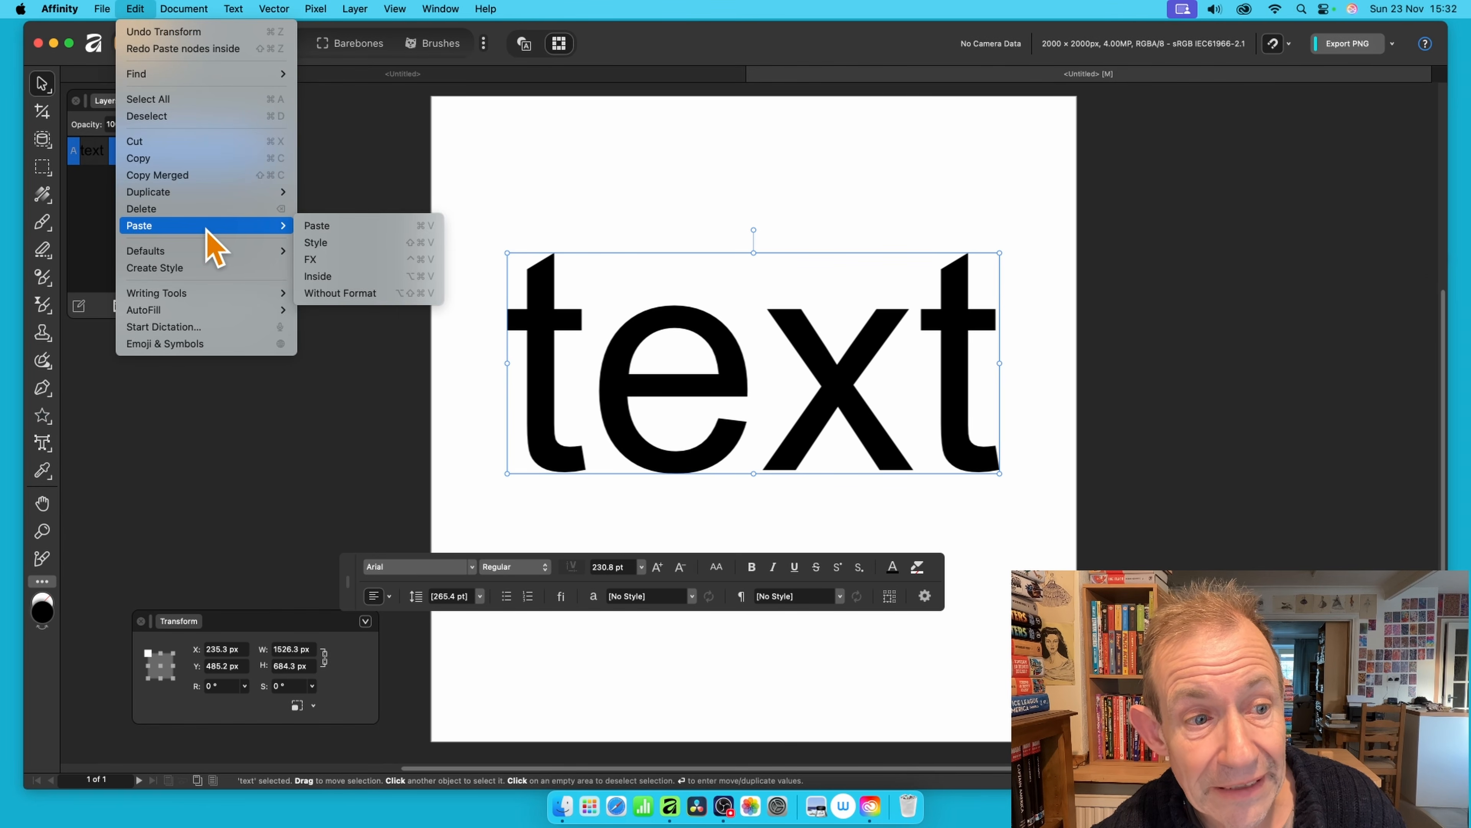
{"action": "left_click", "coordinate": [350, 278]}
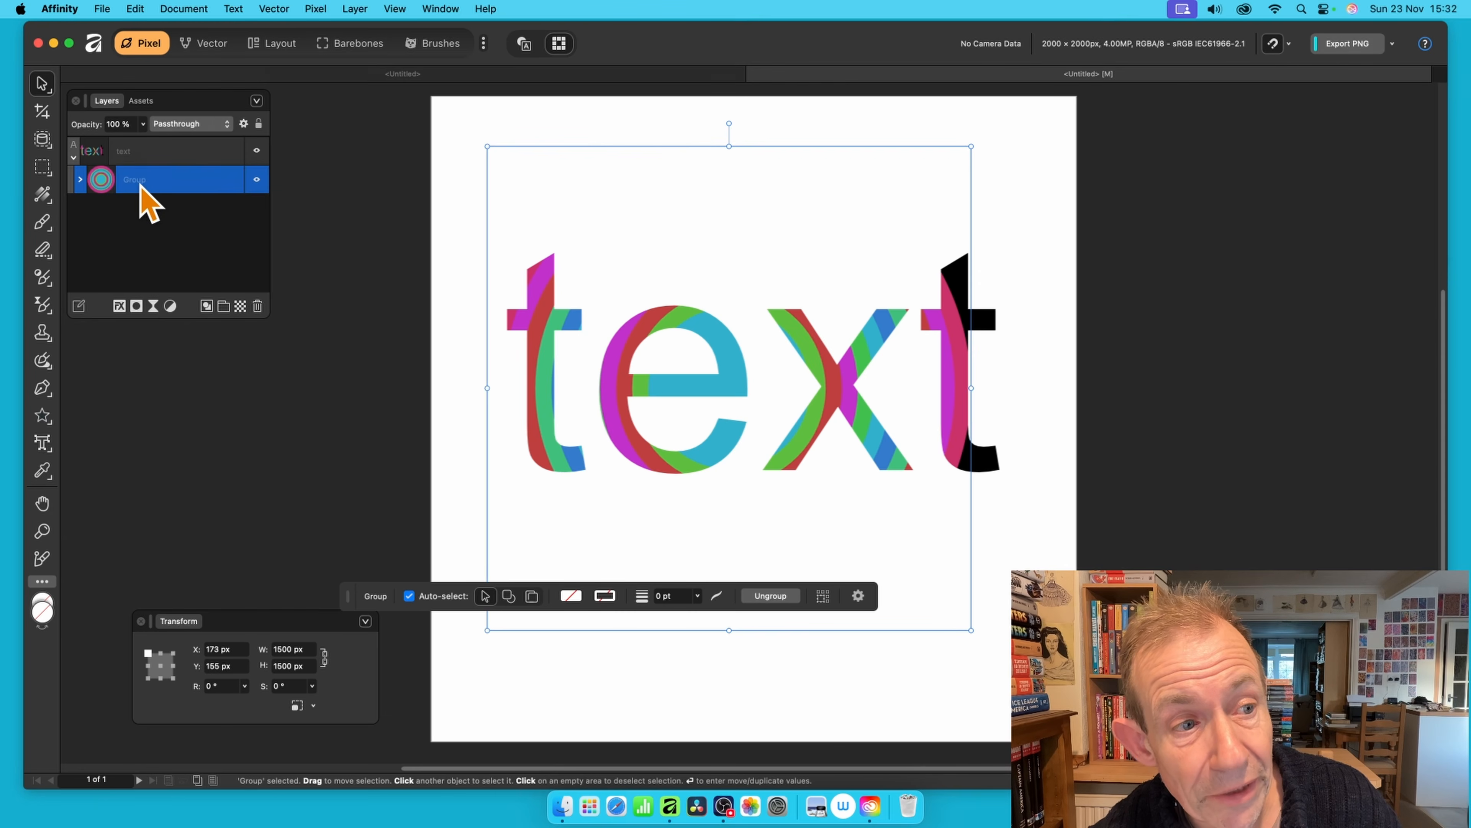
{"action": "left_click_drag", "start_coordinate": [545, 318], "coordinate": [463, 187]}
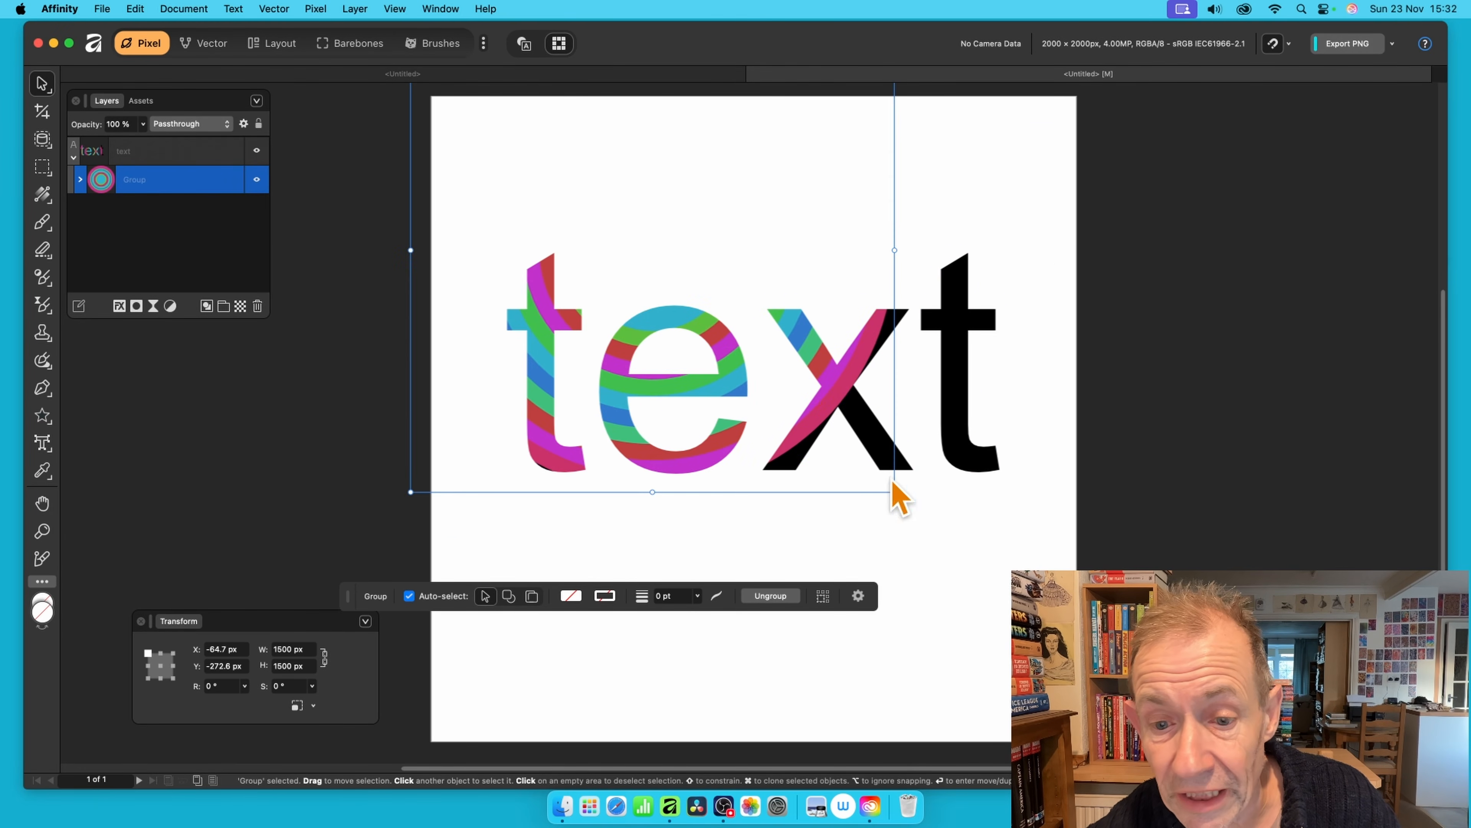
{"action": "left_click_drag", "start_coordinate": [892, 490], "coordinate": [1064, 661]}
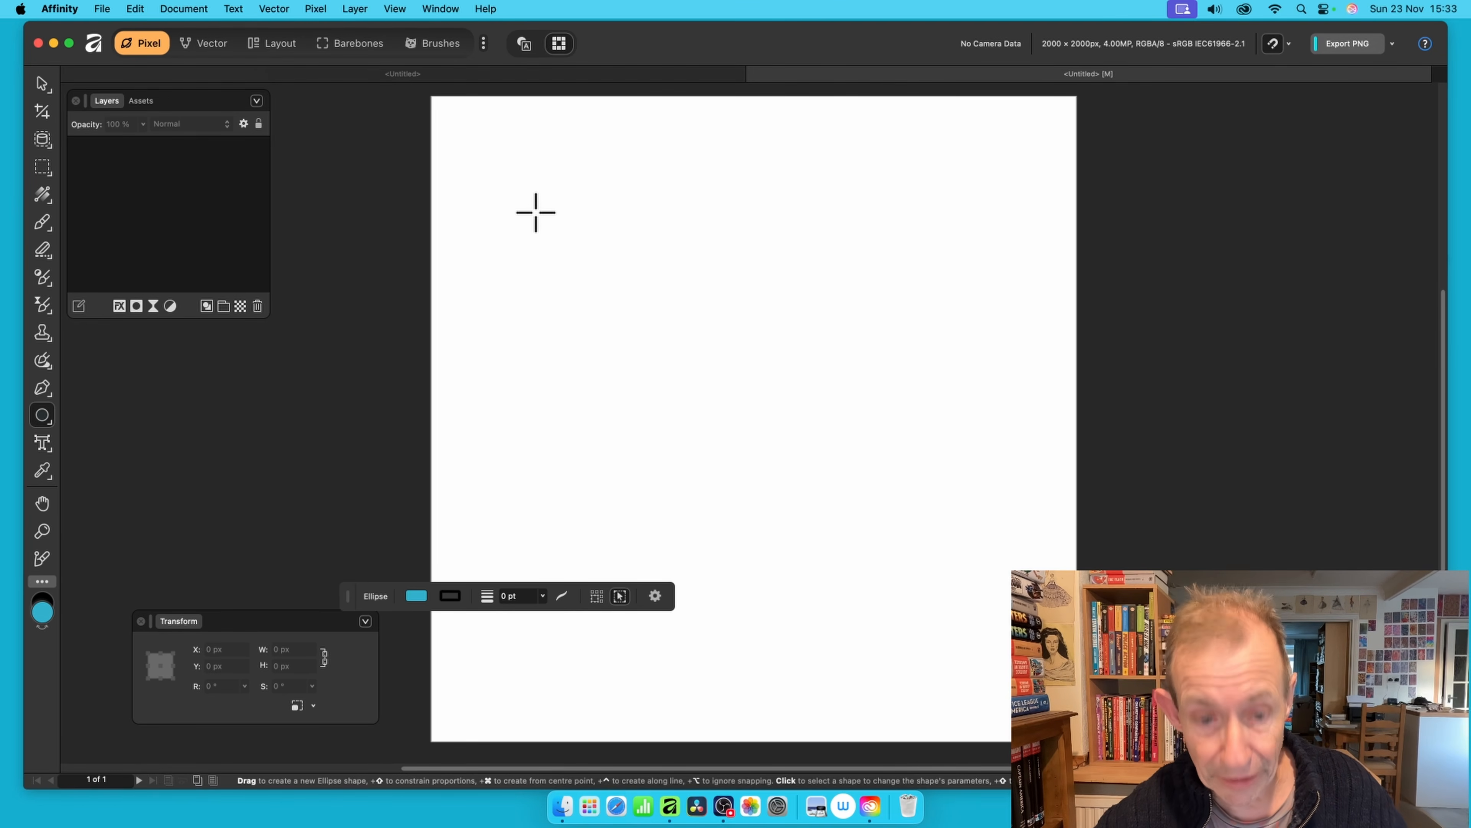
Draw an ellipse of about 1454 × 1403 px on the blank page and paste the circle group inside it.
{"action": "left_click_drag", "start_coordinate": [536, 171], "coordinate": [1003, 622]}
{"action": "left_click", "coordinate": [139, 9]}
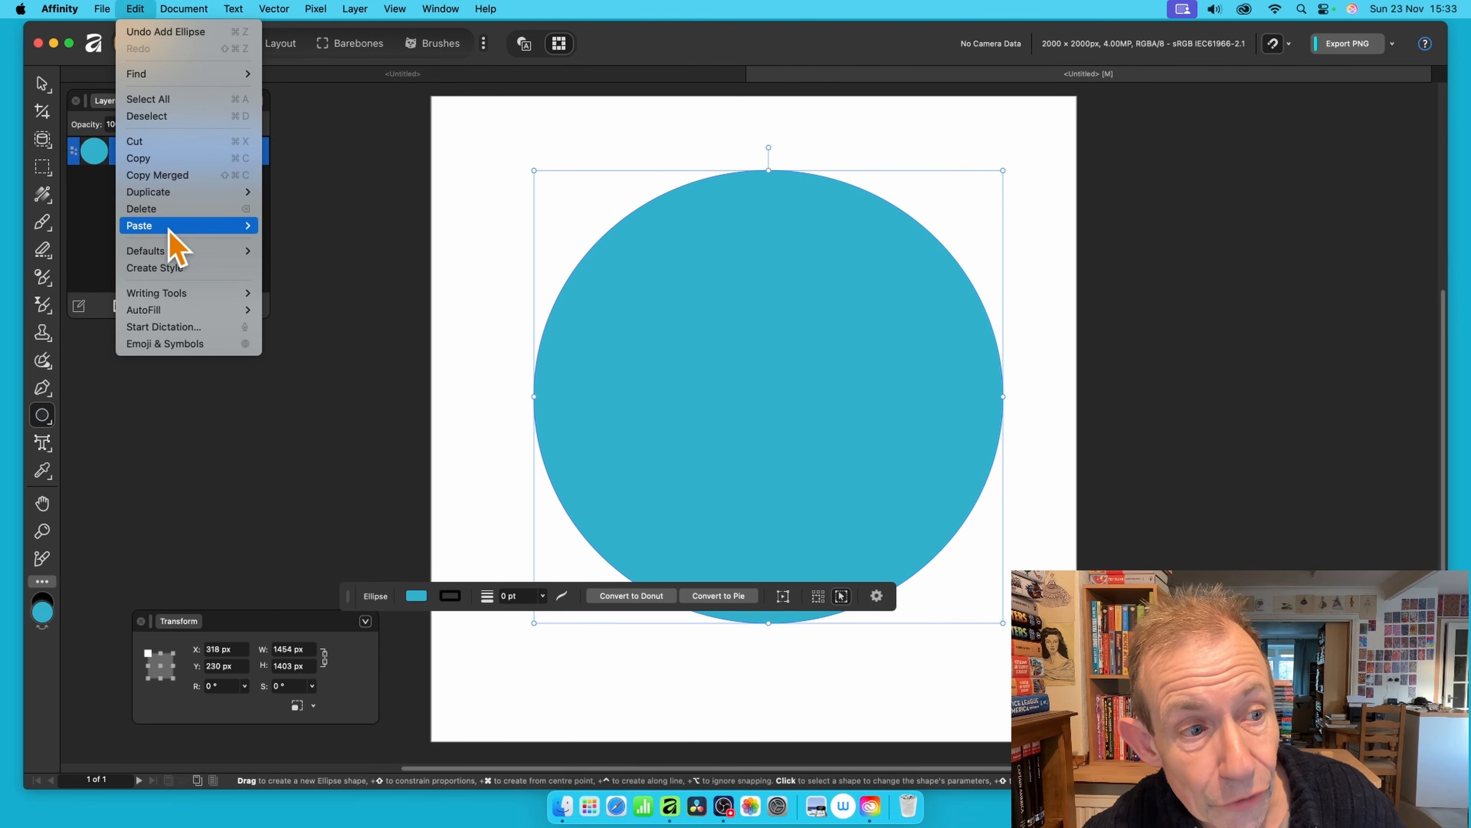
{"action": "mouse_move", "coordinate": [171, 228]}
{"action": "left_click", "coordinate": [310, 277]}
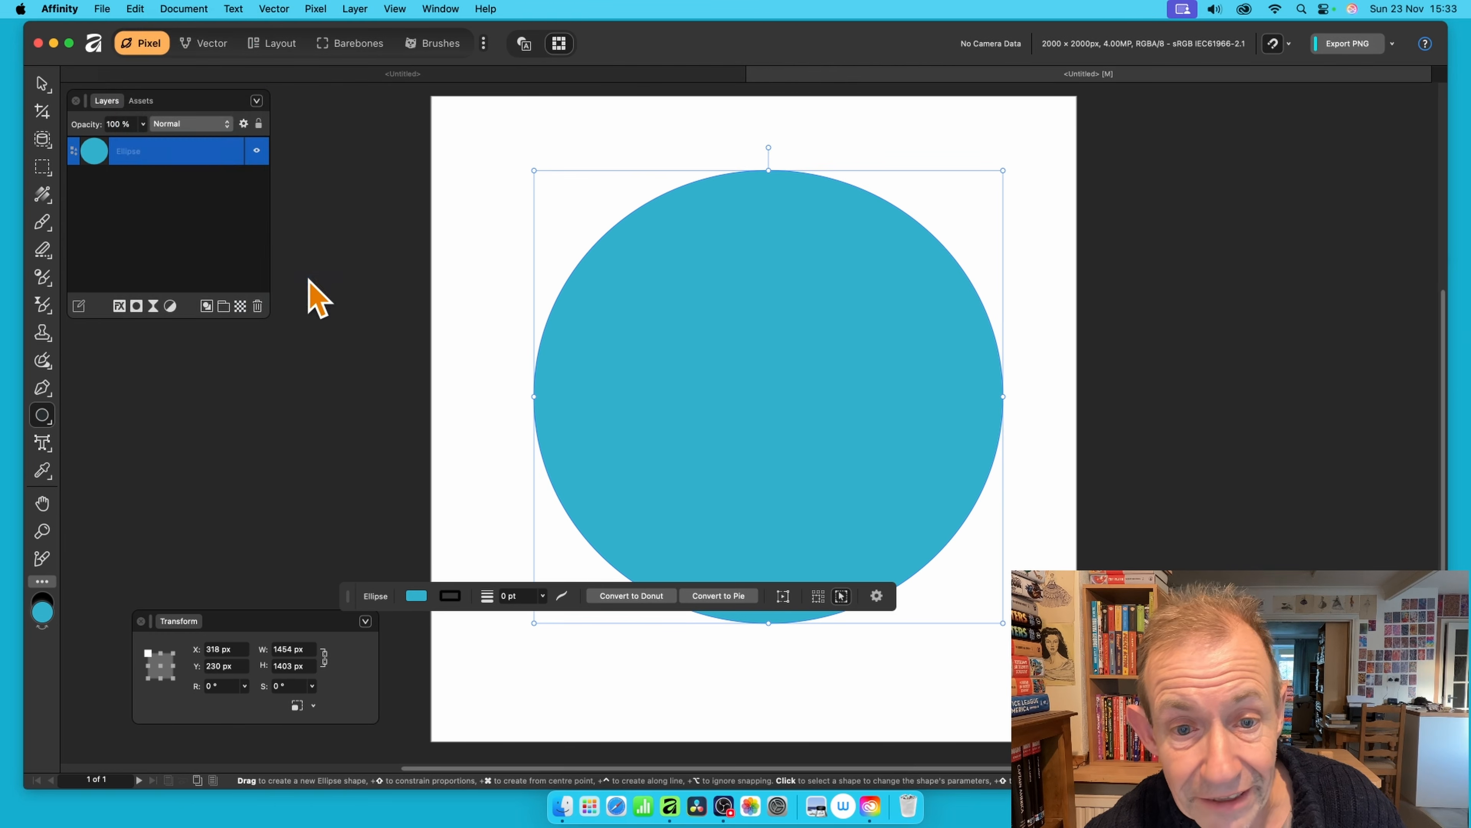
Move the nested circle group to the ellipse's upper-left edge and place a duplicate over its upper-right part.
{"action": "left_click", "coordinate": [42, 83]}
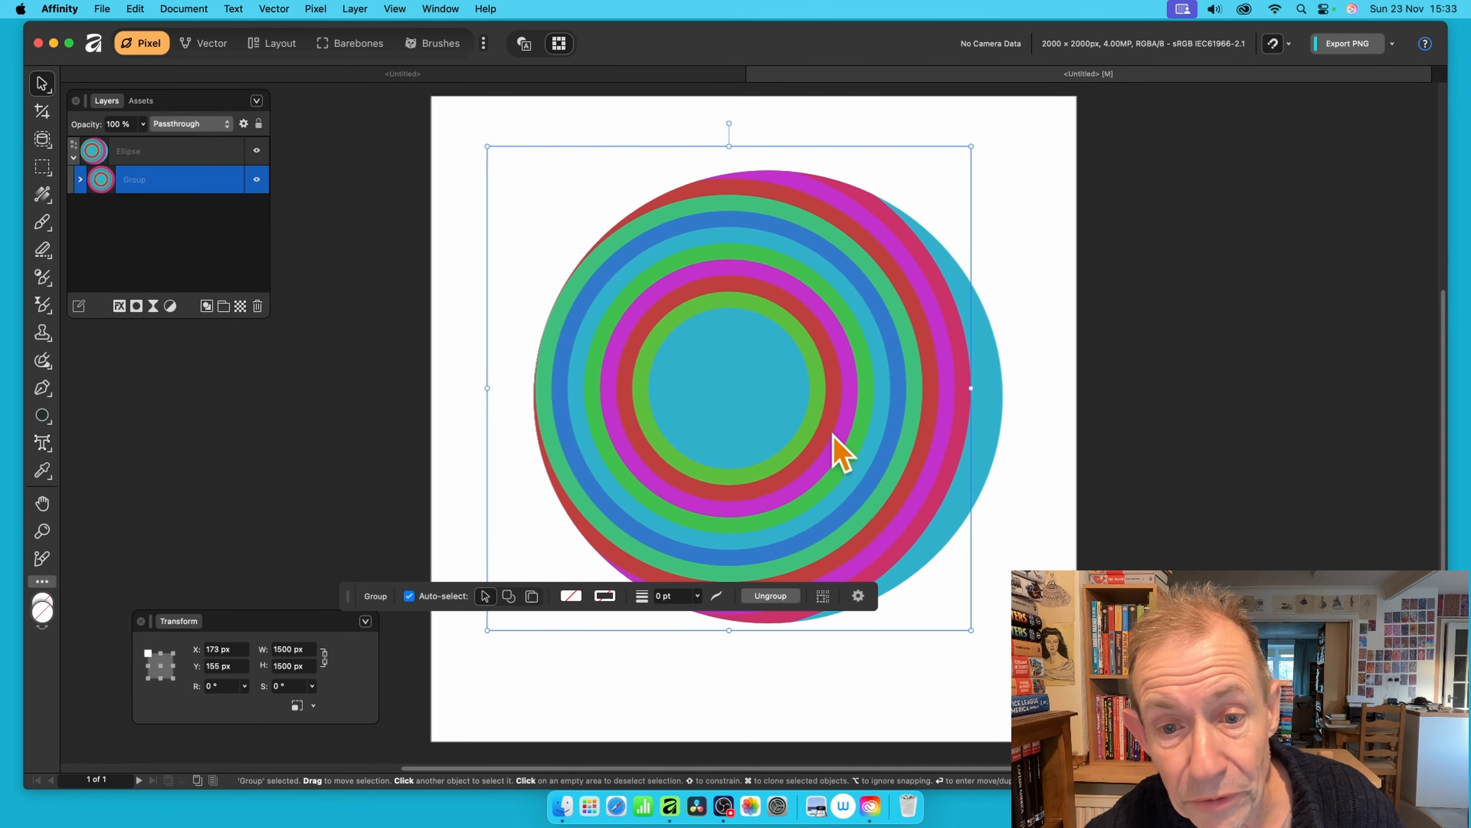
{"action": "left_click_drag", "start_coordinate": [830, 450], "coordinate": [605, 313]}
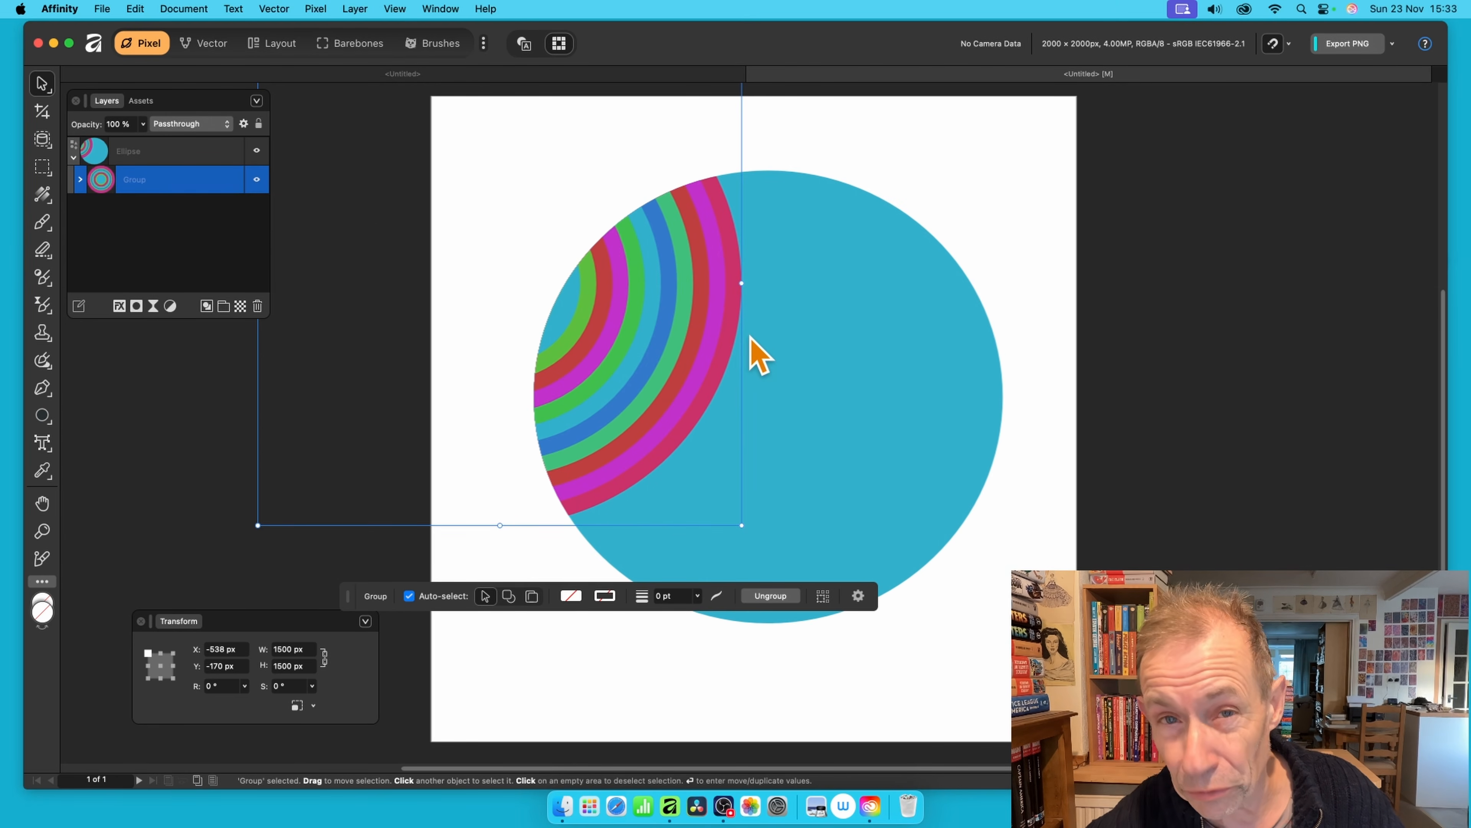
{"action": "left_click_drag", "start_coordinate": [655, 356], "coordinate": [1024, 329]}
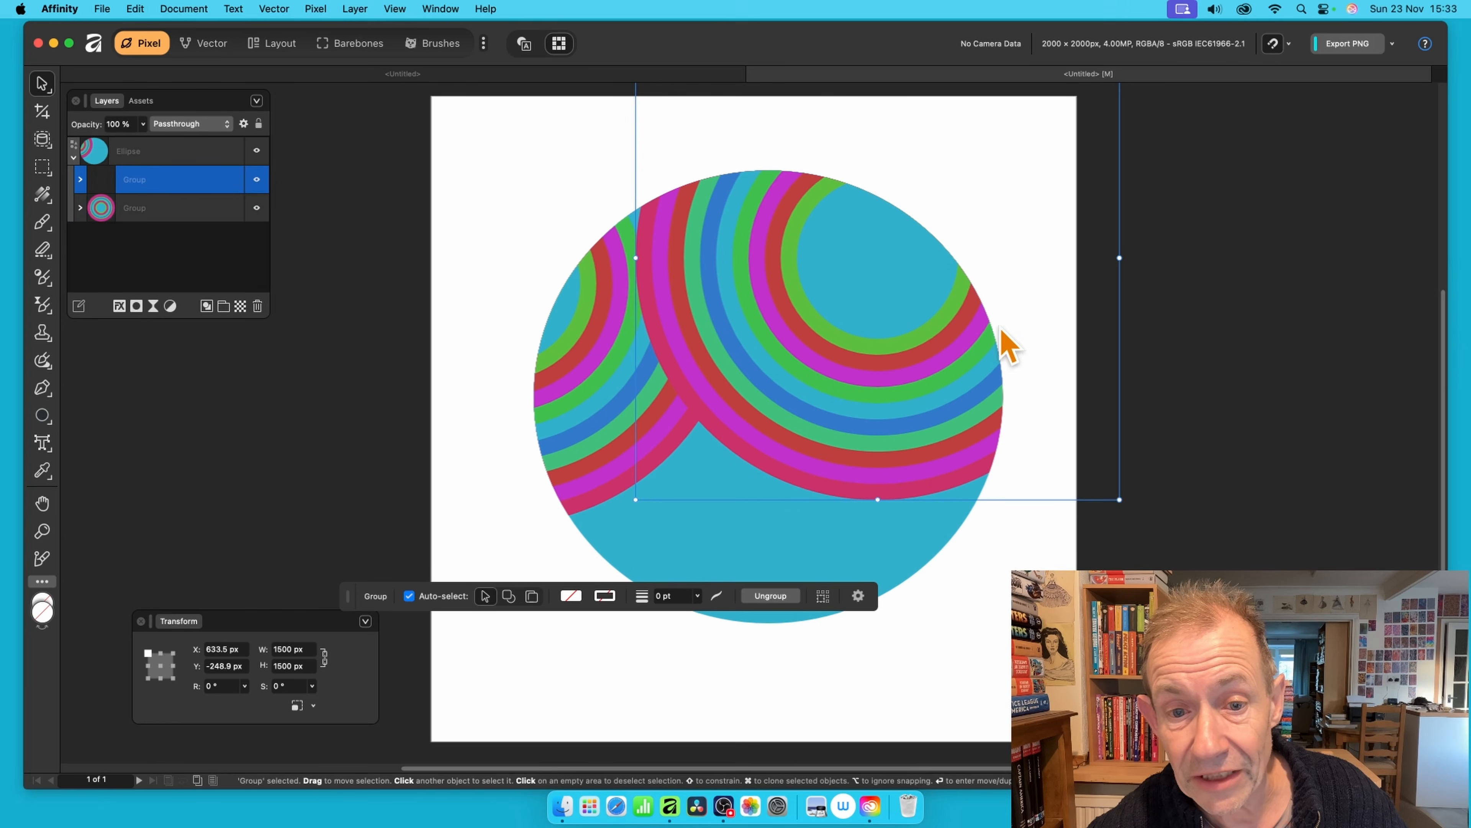
Fill the ellipse's lower half with further copies of the circle group, scaled down to about 572 × 556 px.
{"action": "left_click_drag", "start_coordinate": [818, 350], "coordinate": [709, 608]}
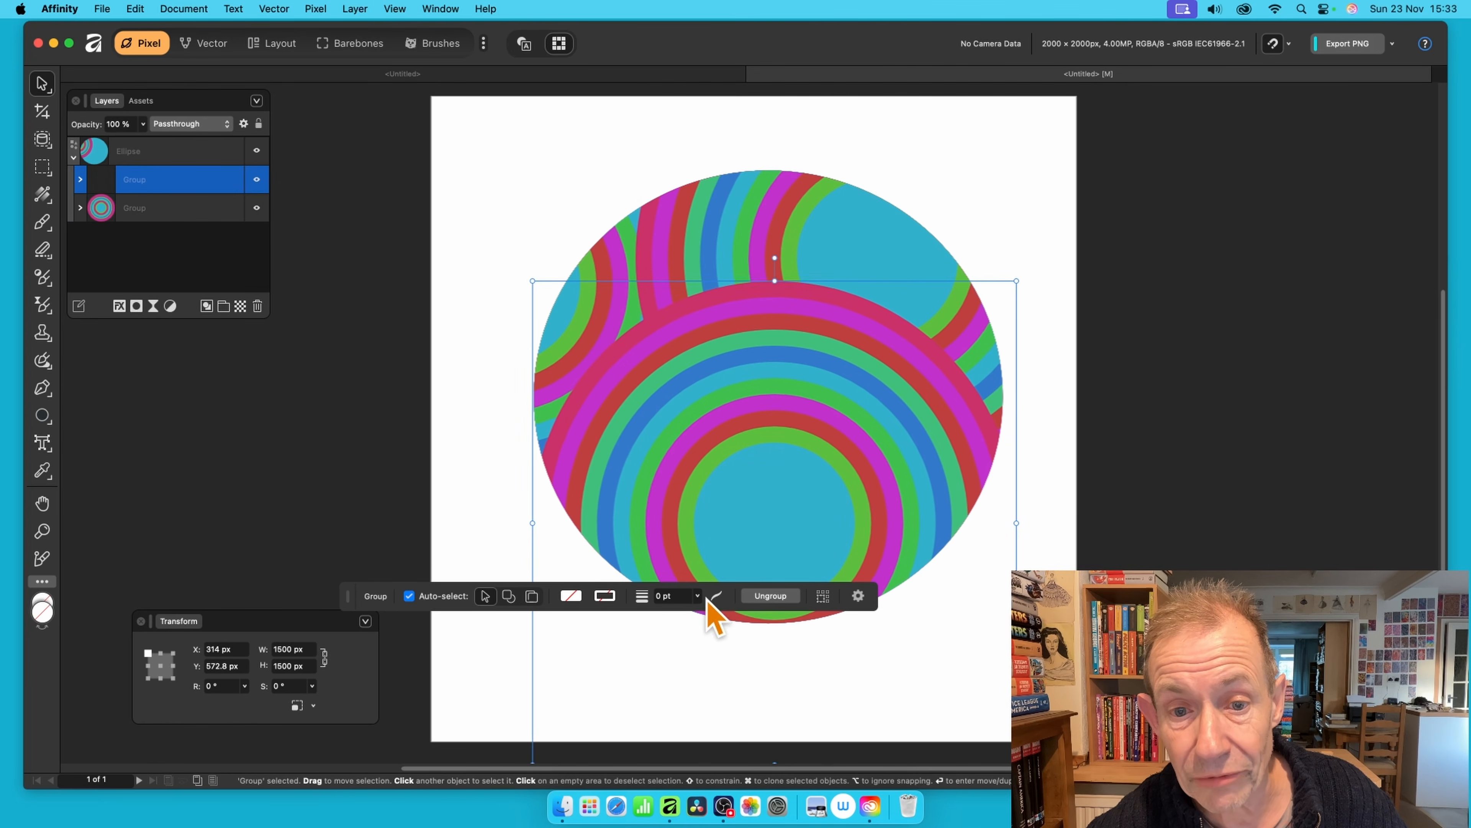
{"action": "left_click_drag", "start_coordinate": [616, 358], "coordinate": [569, 306]}
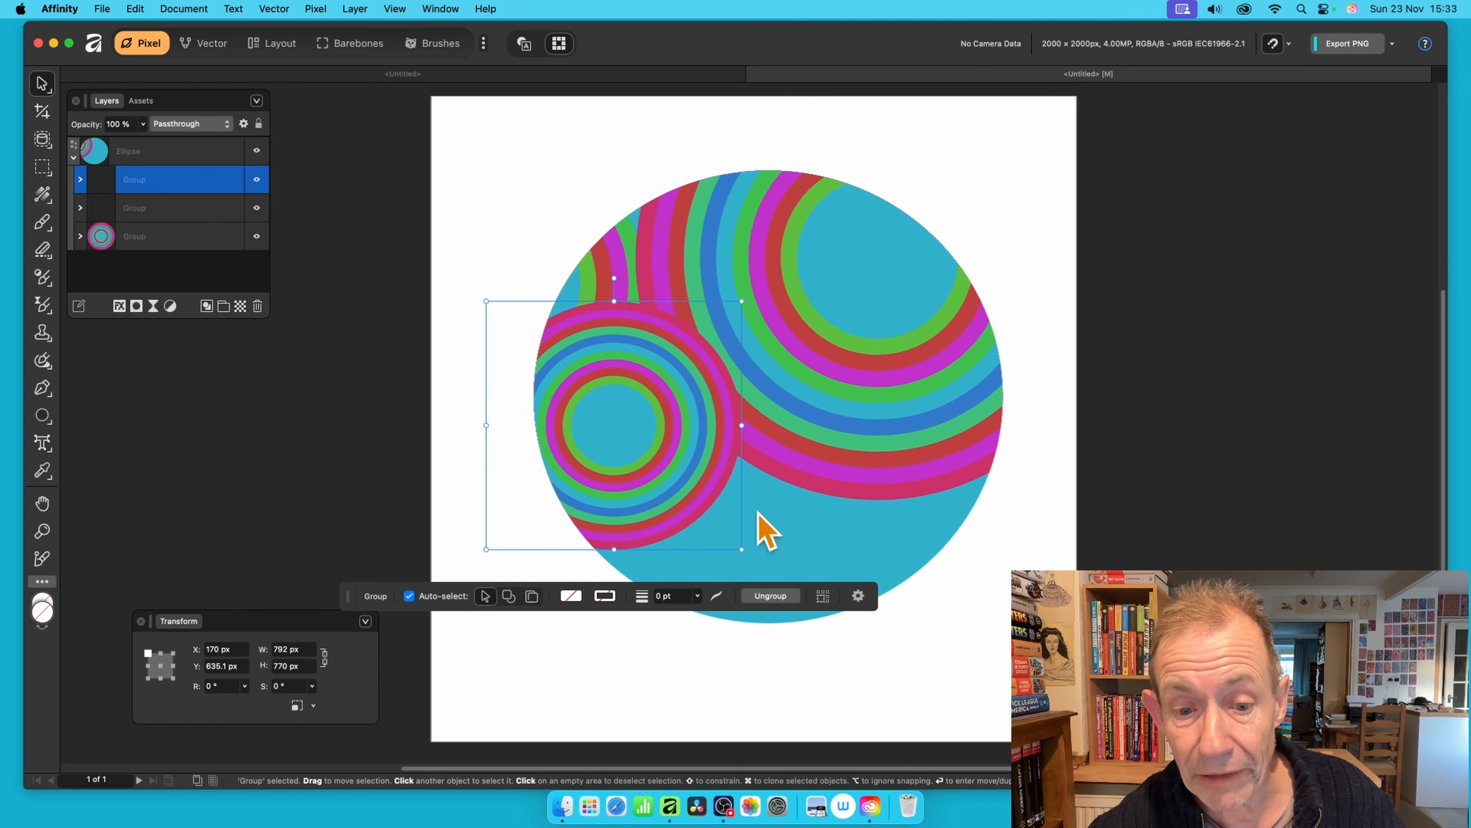
{"action": "left_click_drag", "start_coordinate": [745, 543], "coordinate": [667, 484]}
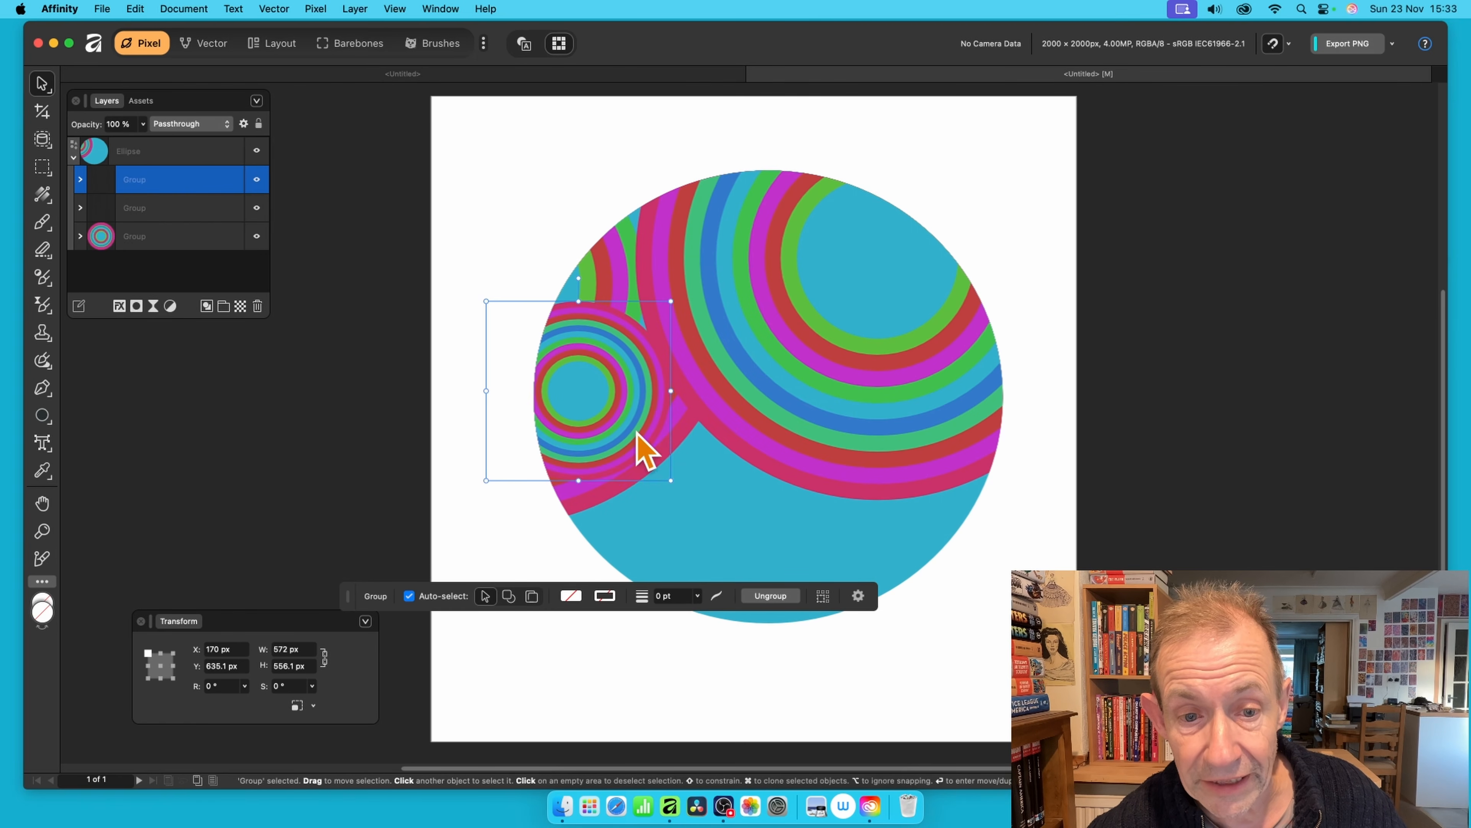
{"action": "left_click_drag", "start_coordinate": [634, 426], "coordinate": [749, 585]}
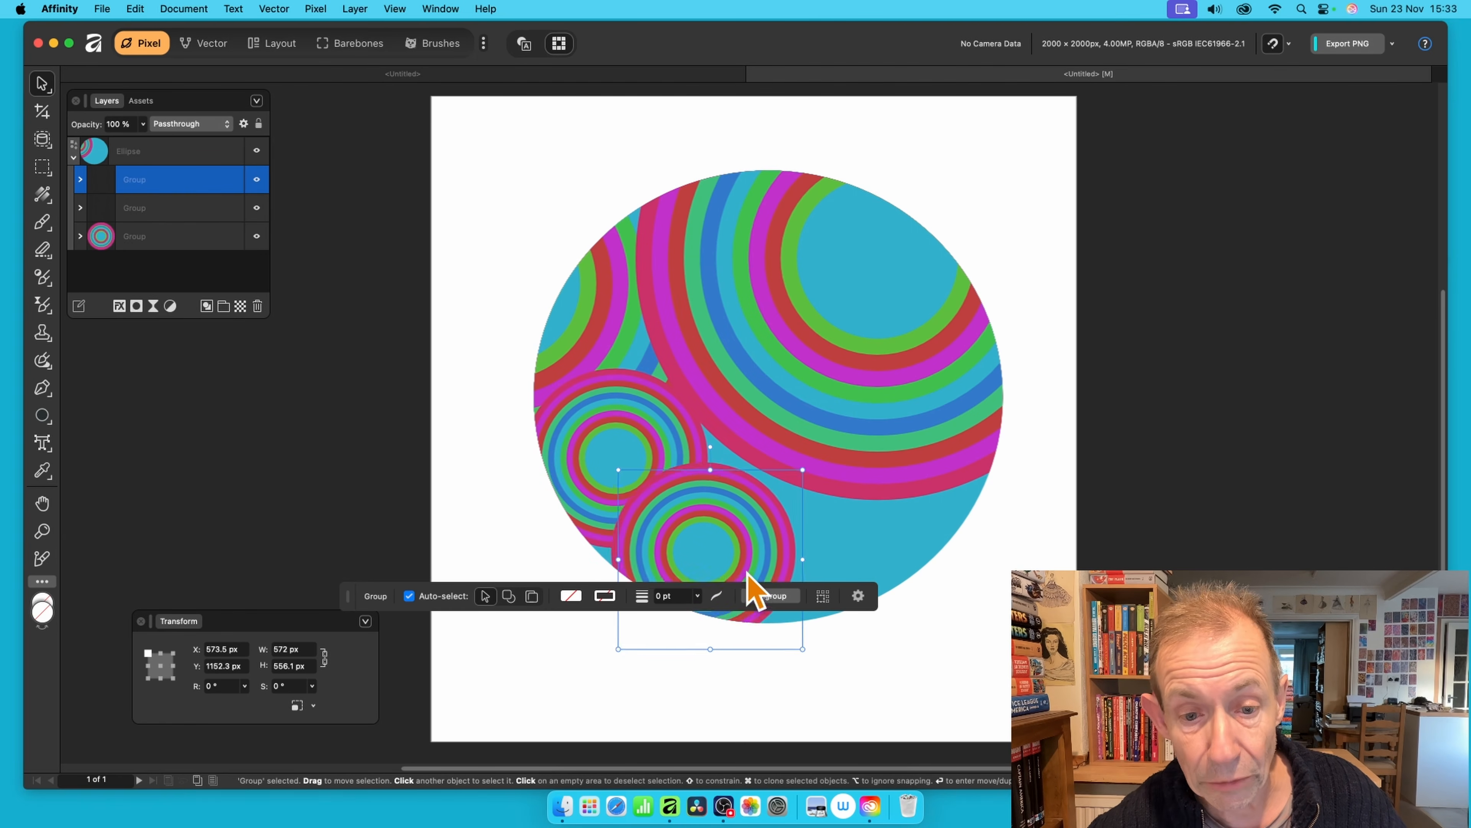
{"action": "mouse_move", "coordinate": [751, 519]}
{"action": "left_mouse_down"}
{"action": "mouse_move", "coordinate": [780, 401]}
{"action": "mouse_move", "coordinate": [962, 494]}
{"action": "mouse_move", "coordinate": [939, 502]}
{"action": "left_mouse_up"}
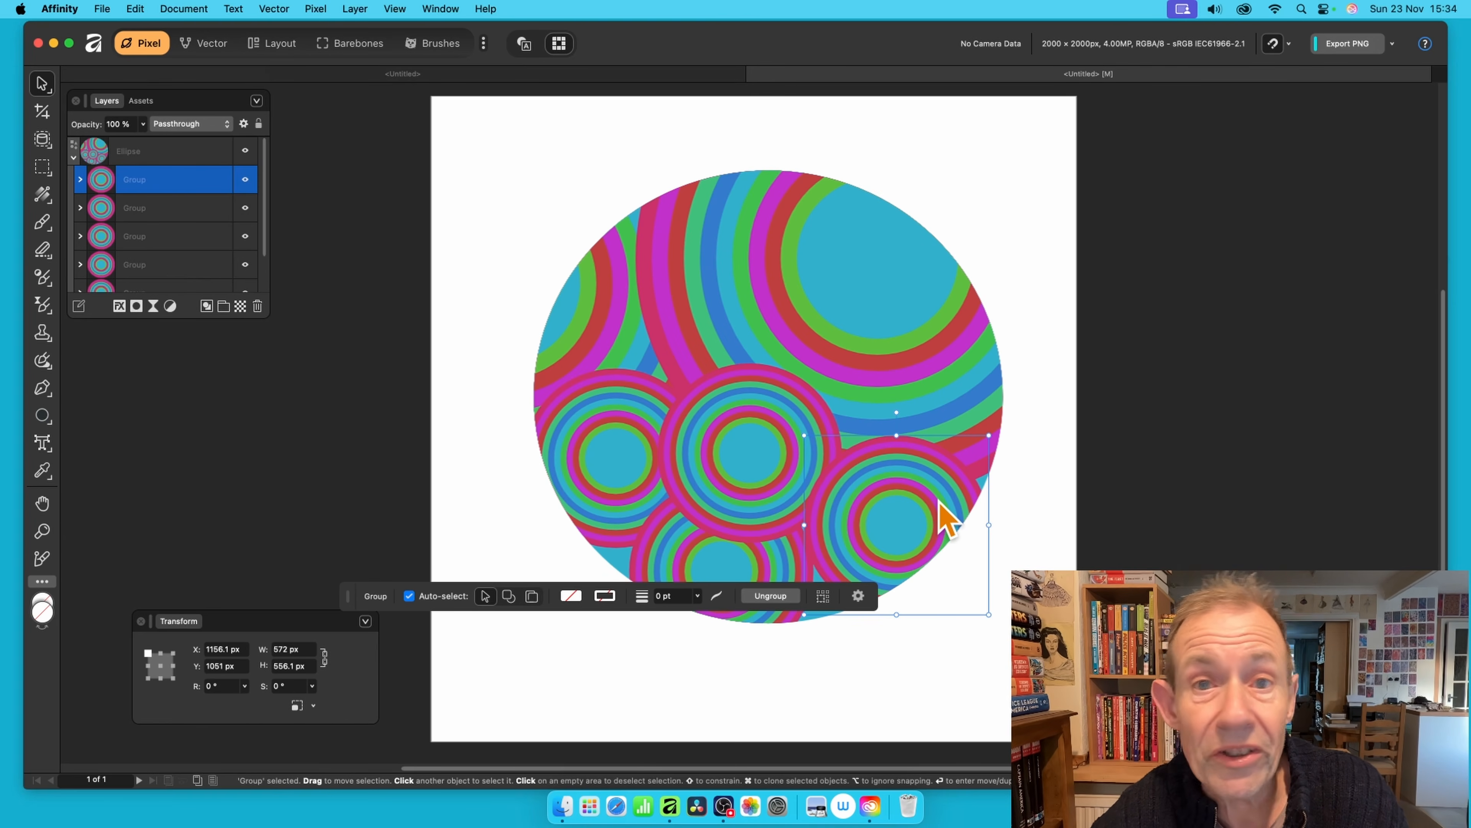
Select the parent ellipse with all its nested circle groups and cut it to the clipboard.
{"action": "left_click", "coordinate": [191, 150]}
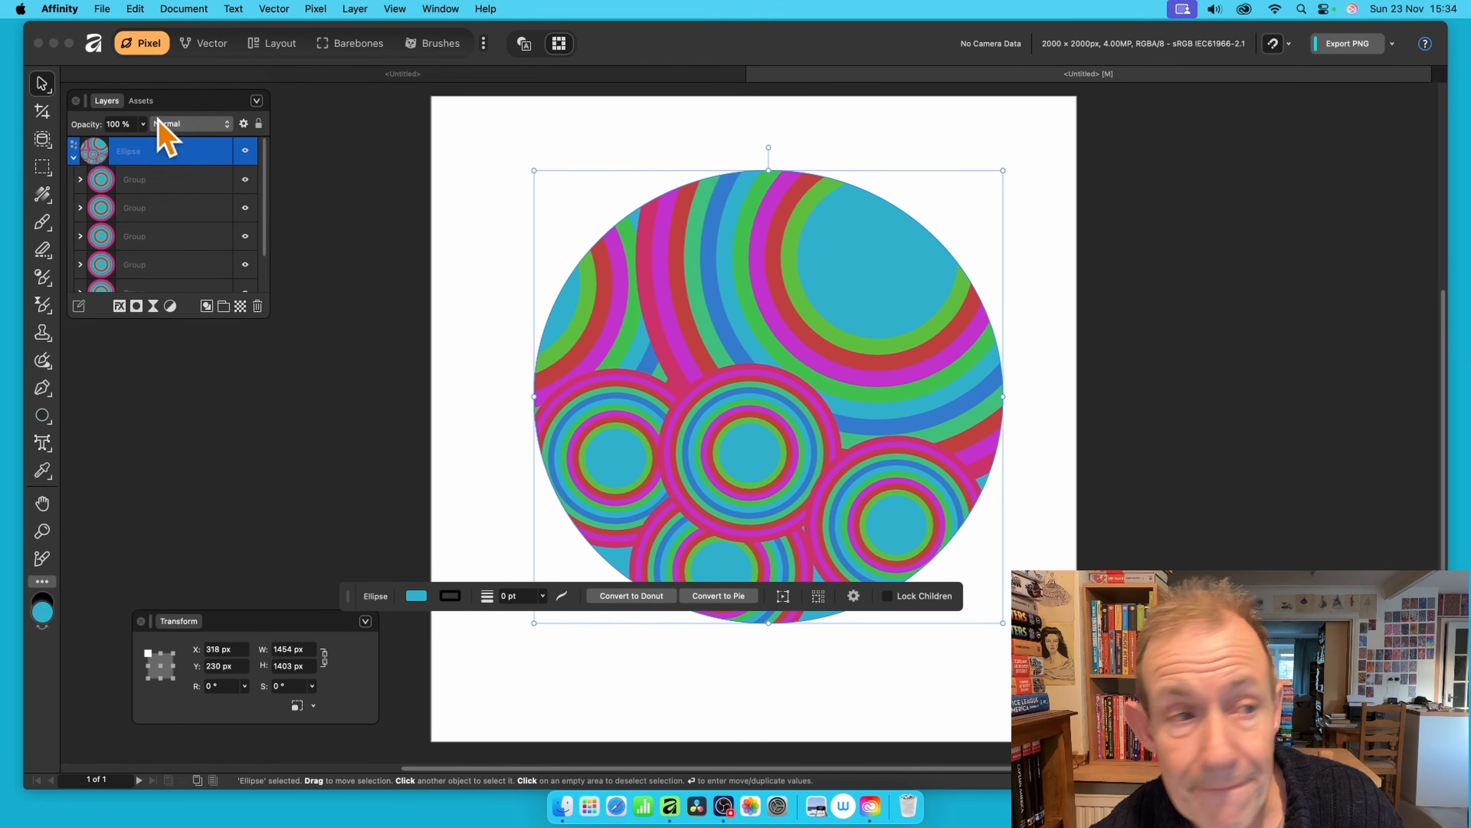
{"action": "left_click", "coordinate": [135, 9]}
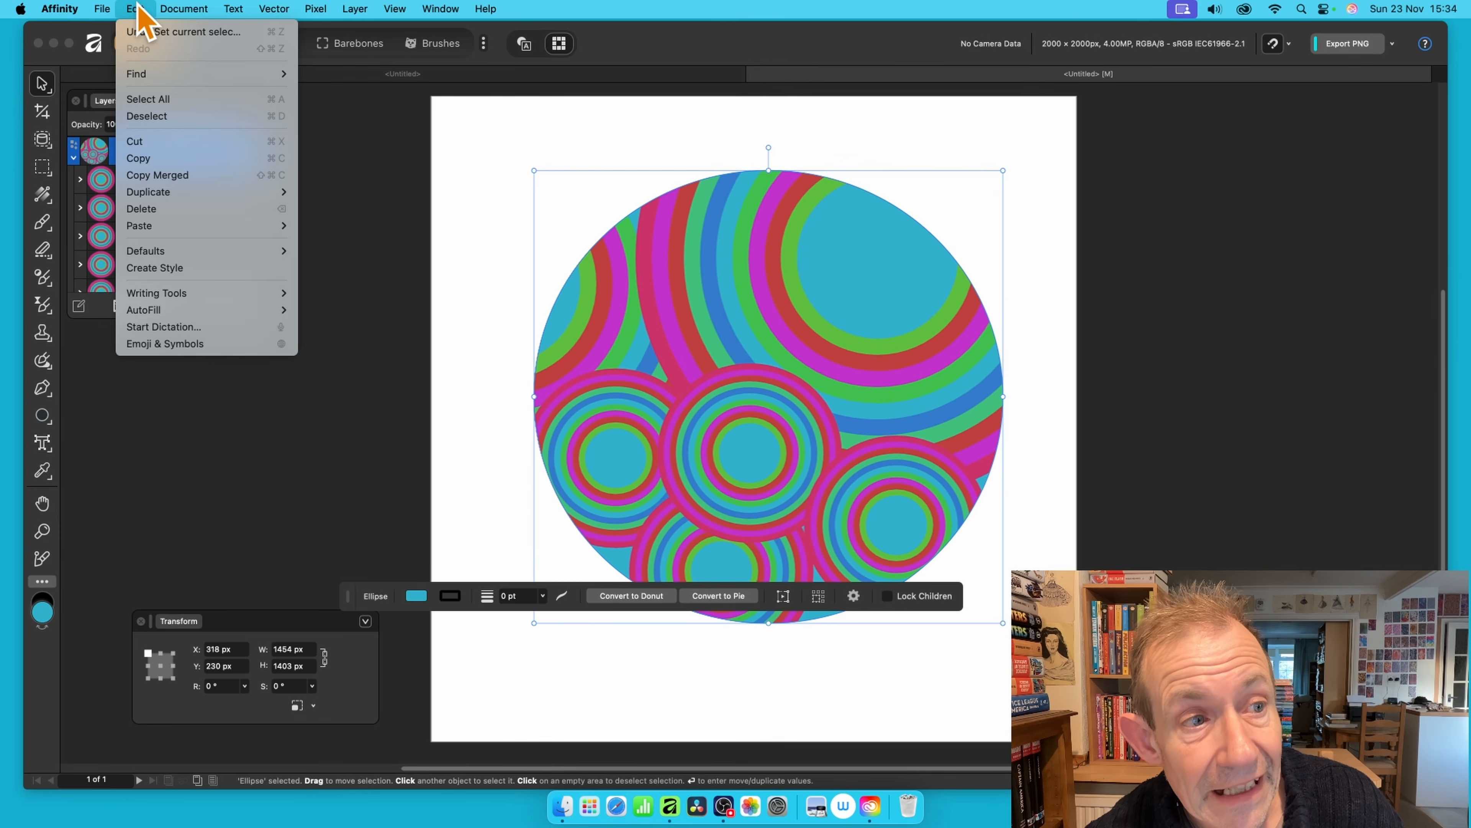
{"action": "left_click", "coordinate": [146, 141]}
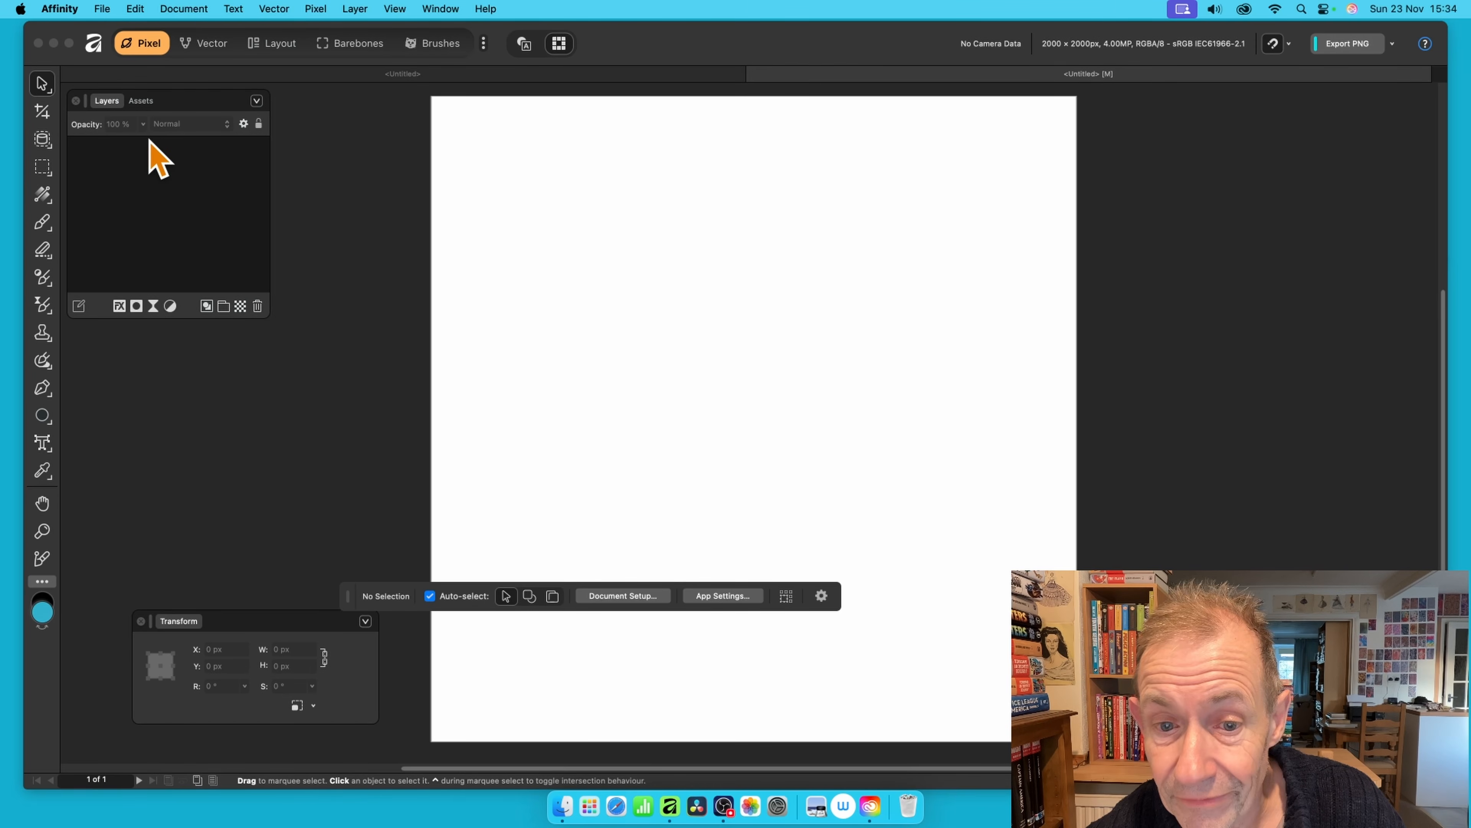
Draw a circle about 1480 px in diameter with the Ellipse tool and paste the cut ellipse inside it.
{"action": "left_click", "coordinate": [43, 415]}
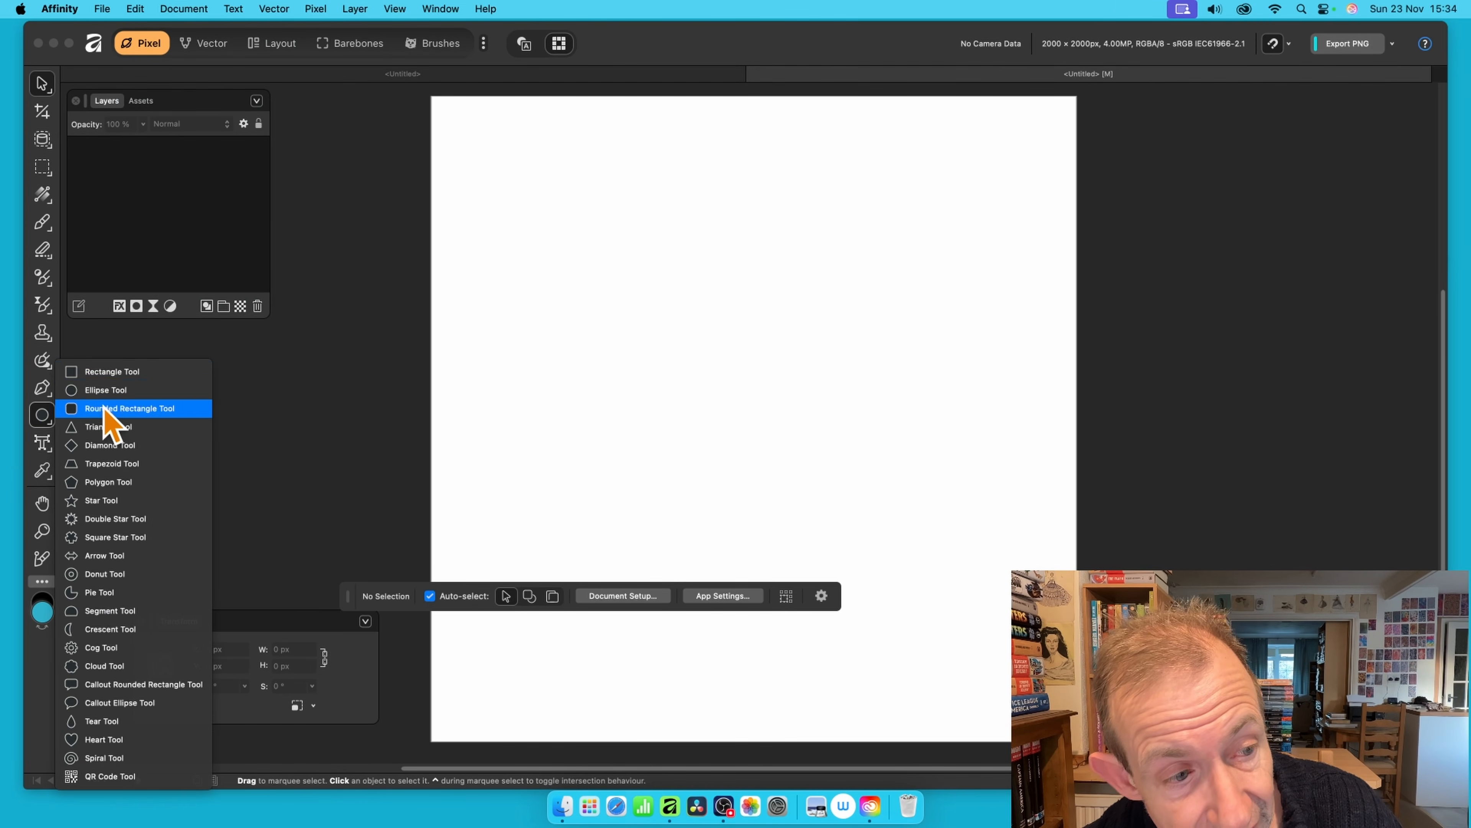
{"action": "left_click", "coordinate": [130, 392]}
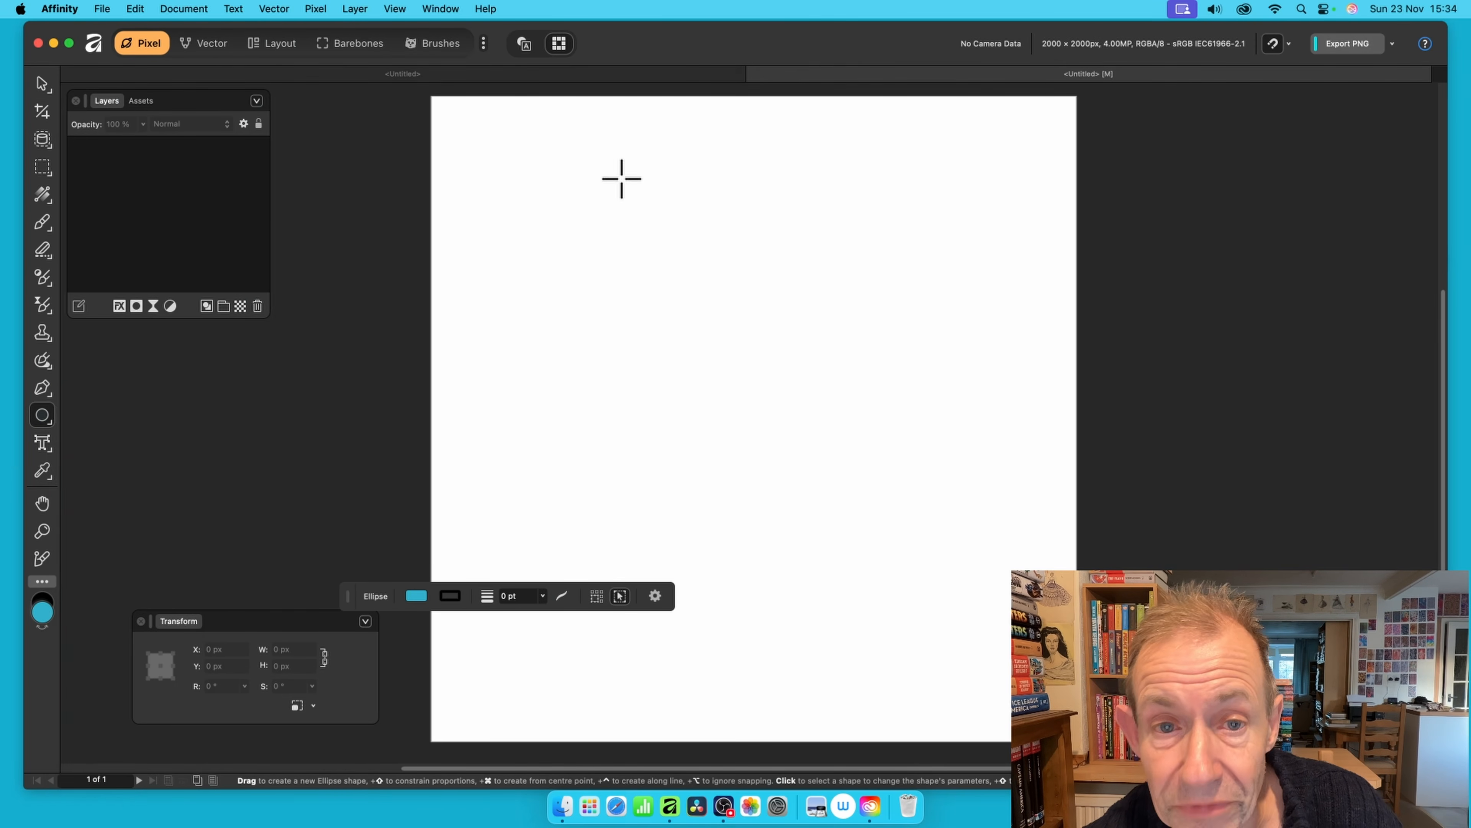
{"action": "left_click_drag", "start_coordinate": [517, 150], "coordinate": [976, 631]}
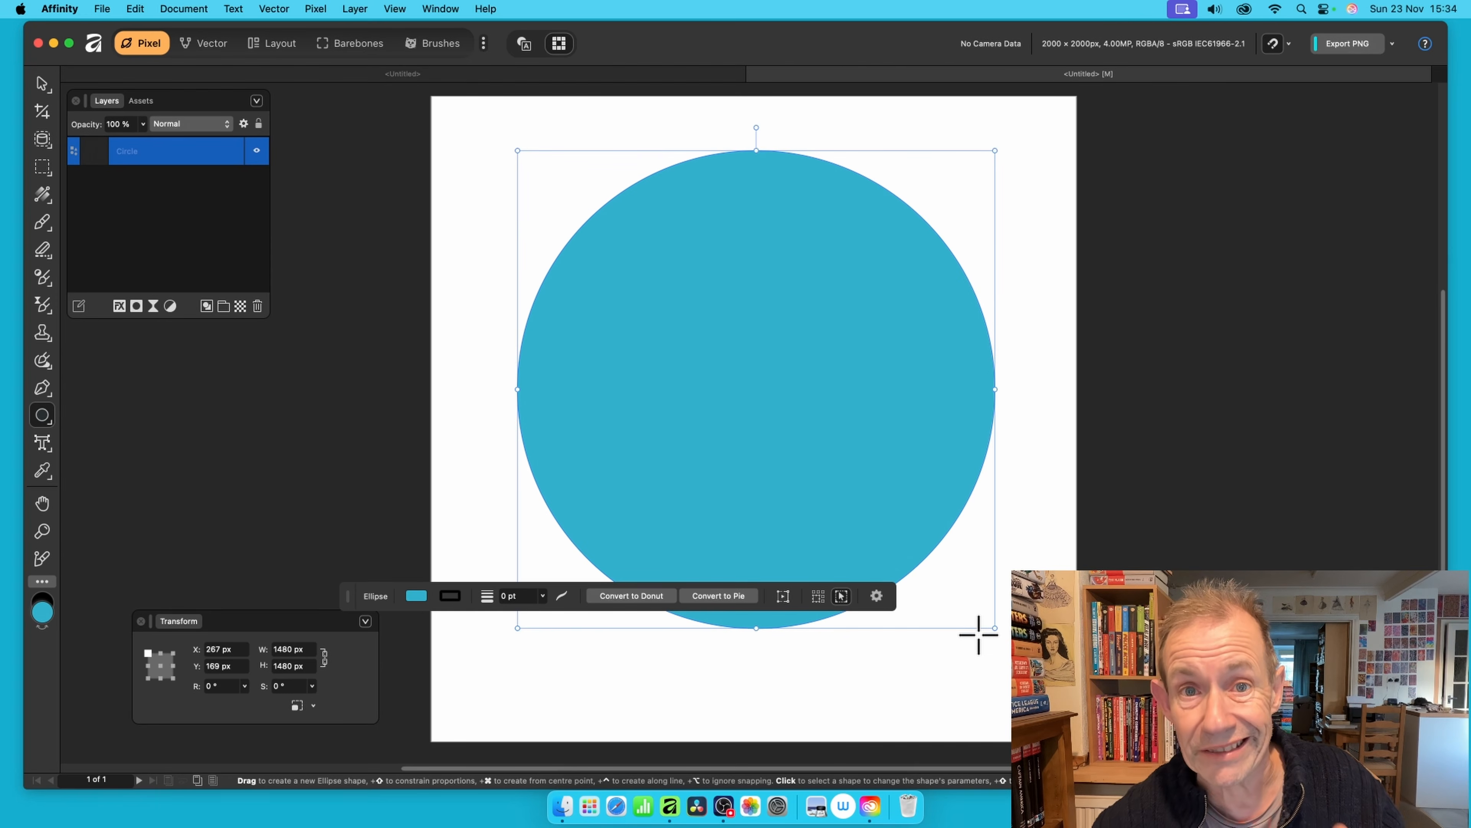
{"action": "left_click", "coordinate": [136, 9]}
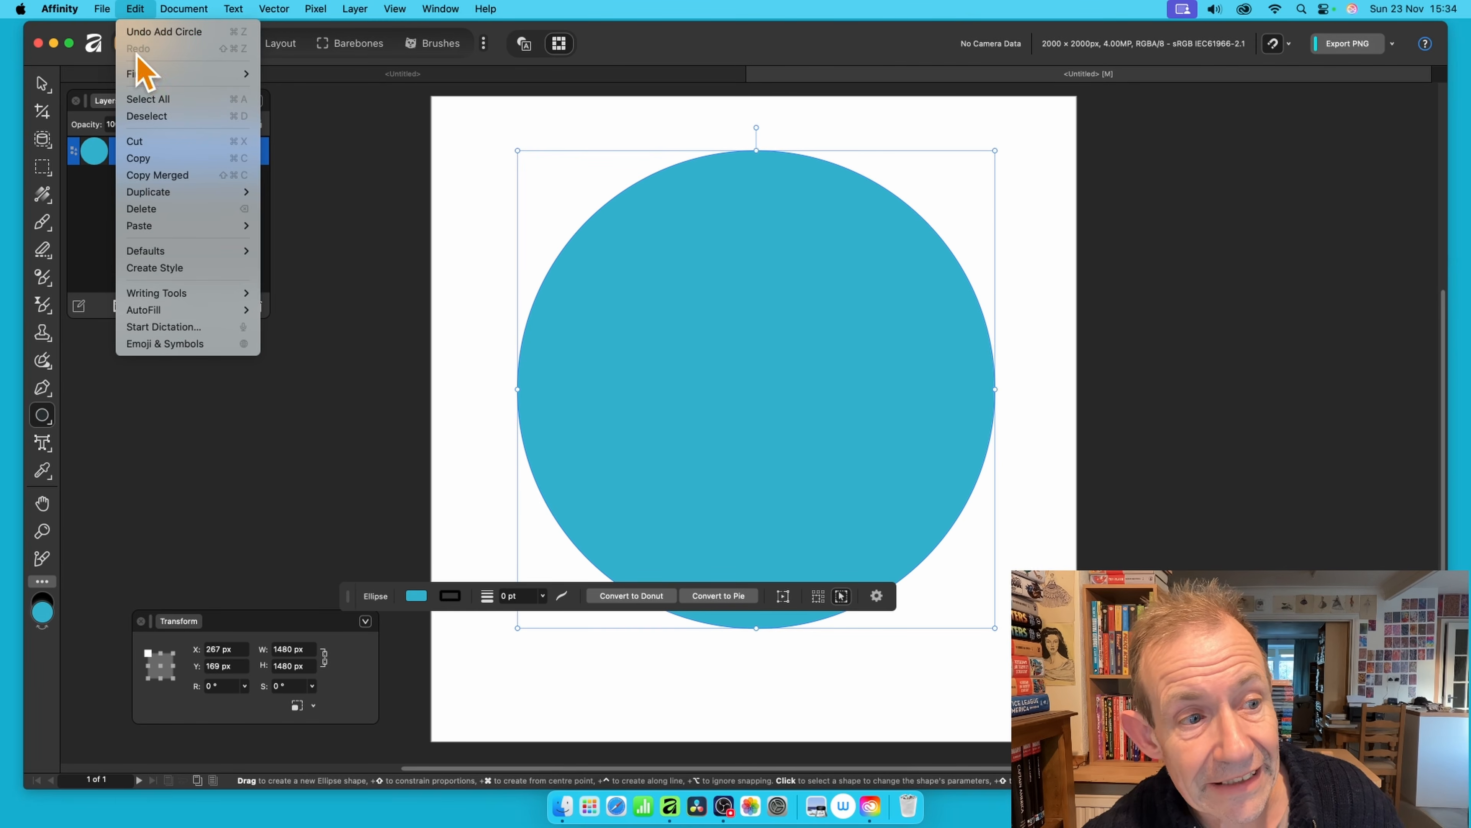
{"action": "mouse_move", "coordinate": [174, 225]}
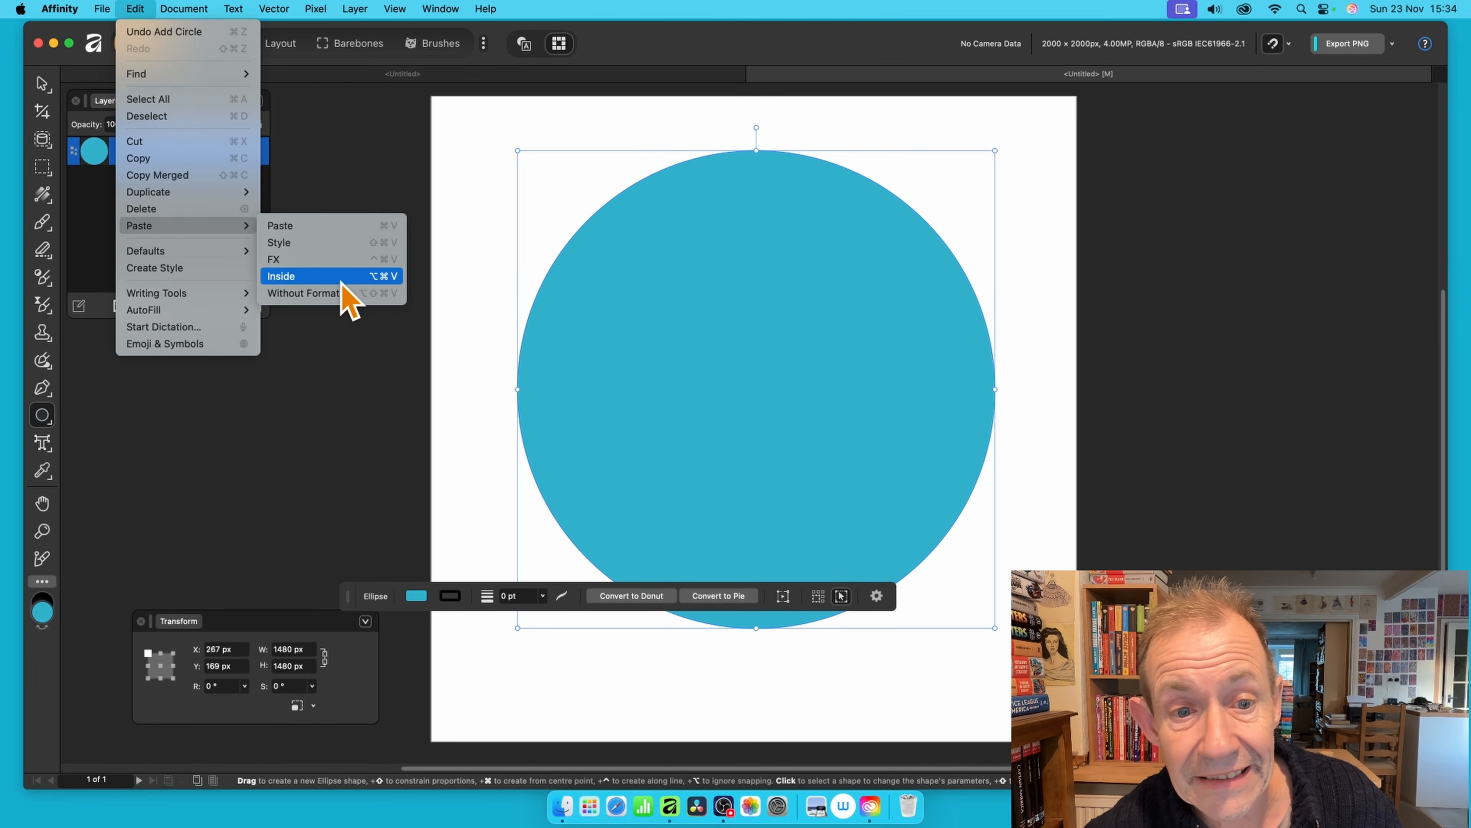
{"action": "left_click", "coordinate": [301, 276]}
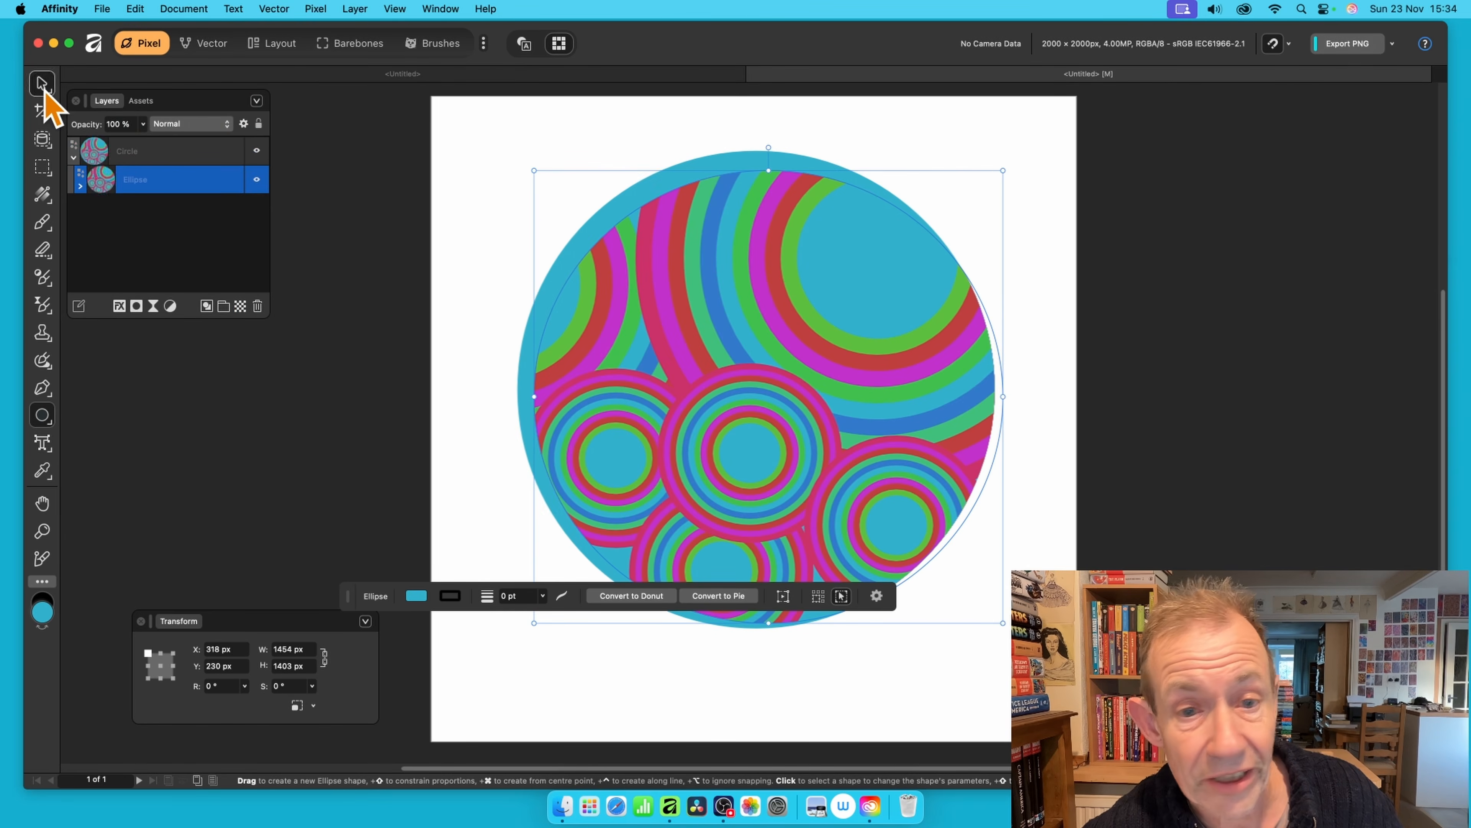
Move the nested ellipse to the circle's upper-left edge and place duplicates over its upper-right and lower-right parts.
{"action": "left_click", "coordinate": [42, 84]}
{"action": "left_click_drag", "start_coordinate": [875, 357], "coordinate": [690, 152]}
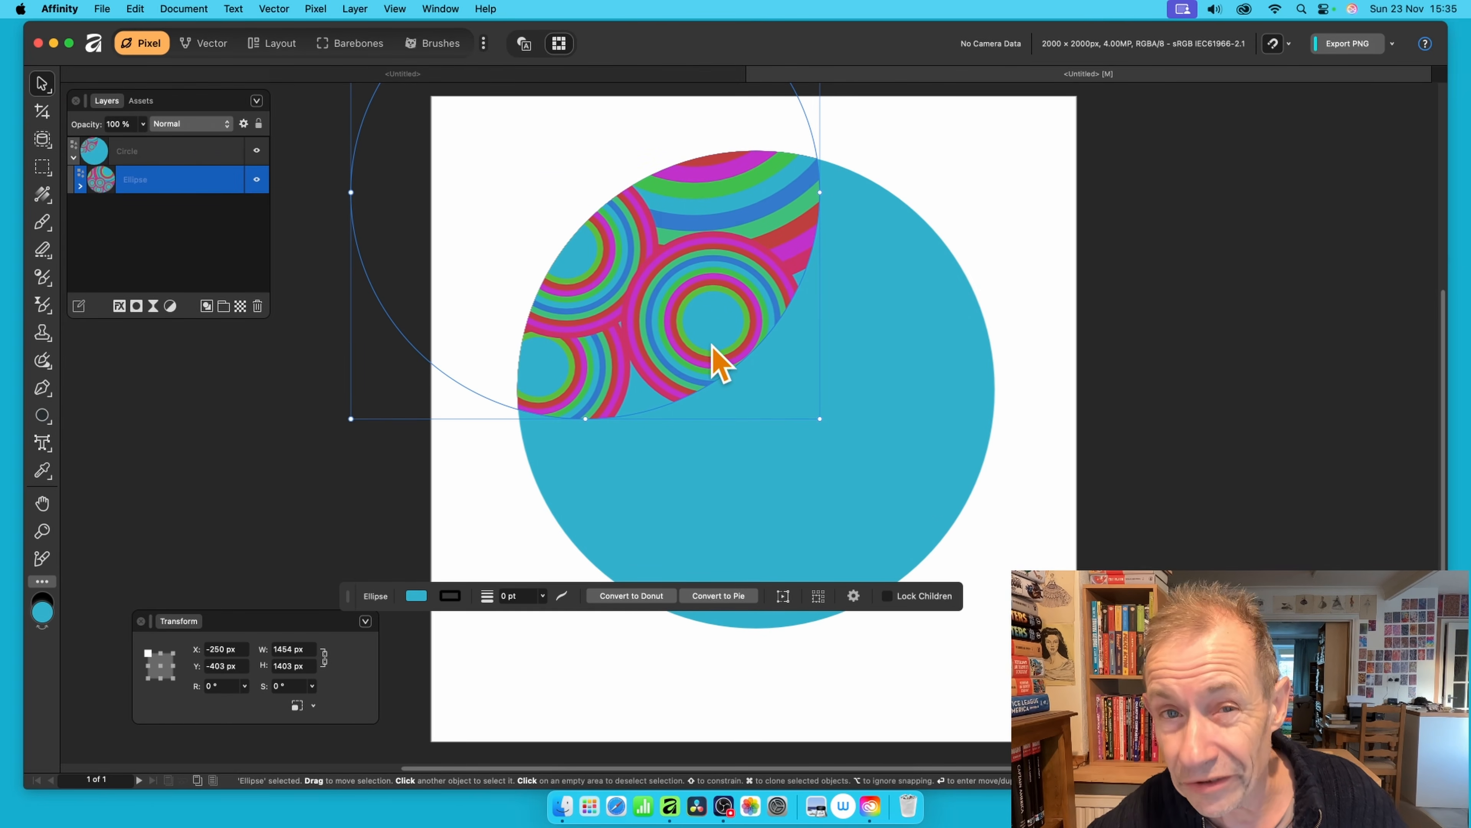
{"action": "mouse_move", "coordinate": [665, 289]}
{"action": "left_mouse_down"}
{"action": "mouse_move", "coordinate": [999, 254]}
{"action": "mouse_move", "coordinate": [997, 235]}
{"action": "left_mouse_up"}
{"action": "mouse_move", "coordinate": [876, 251]}
{"action": "left_mouse_down"}
{"action": "mouse_move", "coordinate": [910, 401]}
{"action": "mouse_move", "coordinate": [866, 558]}
{"action": "left_mouse_up"}
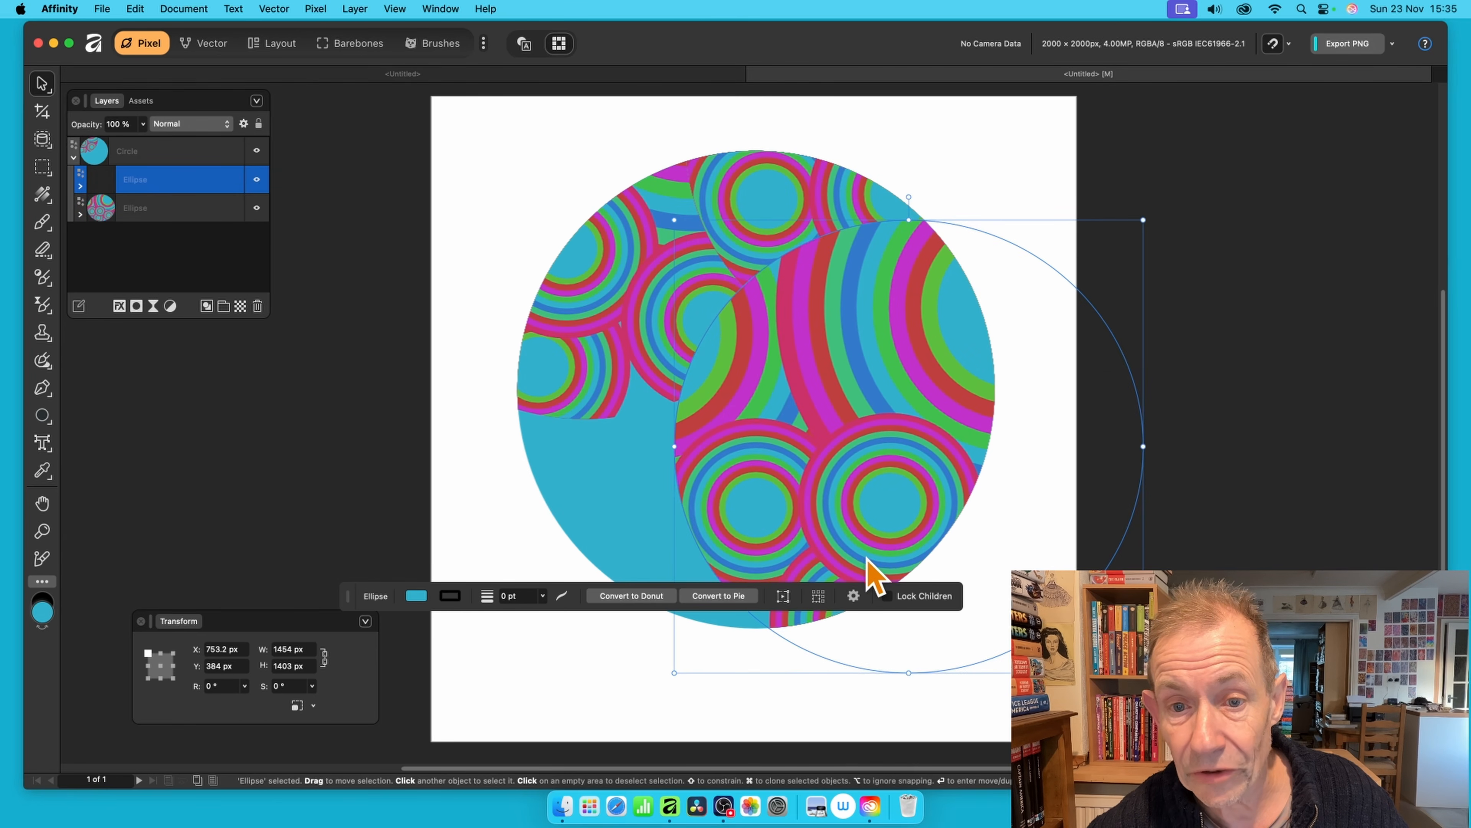
Fill the circle's lower-left gap with further copies of the patterned ellipse, scaled down to about 696 × 760 px.
{"action": "left_click_drag", "start_coordinate": [863, 368], "coordinate": [562, 535]}
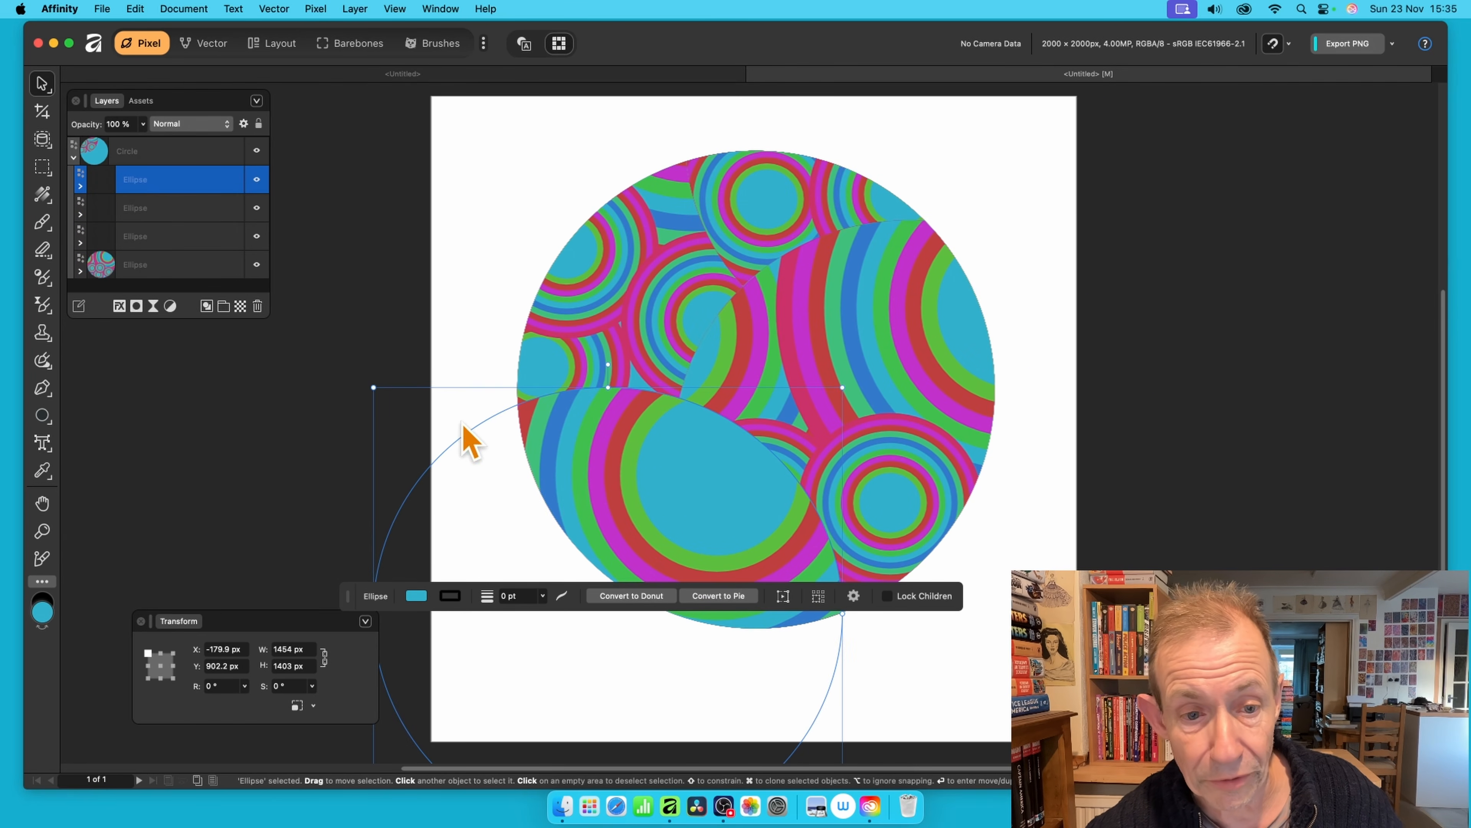
{"action": "left_click_drag", "start_coordinate": [375, 389], "coordinate": [622, 603]}
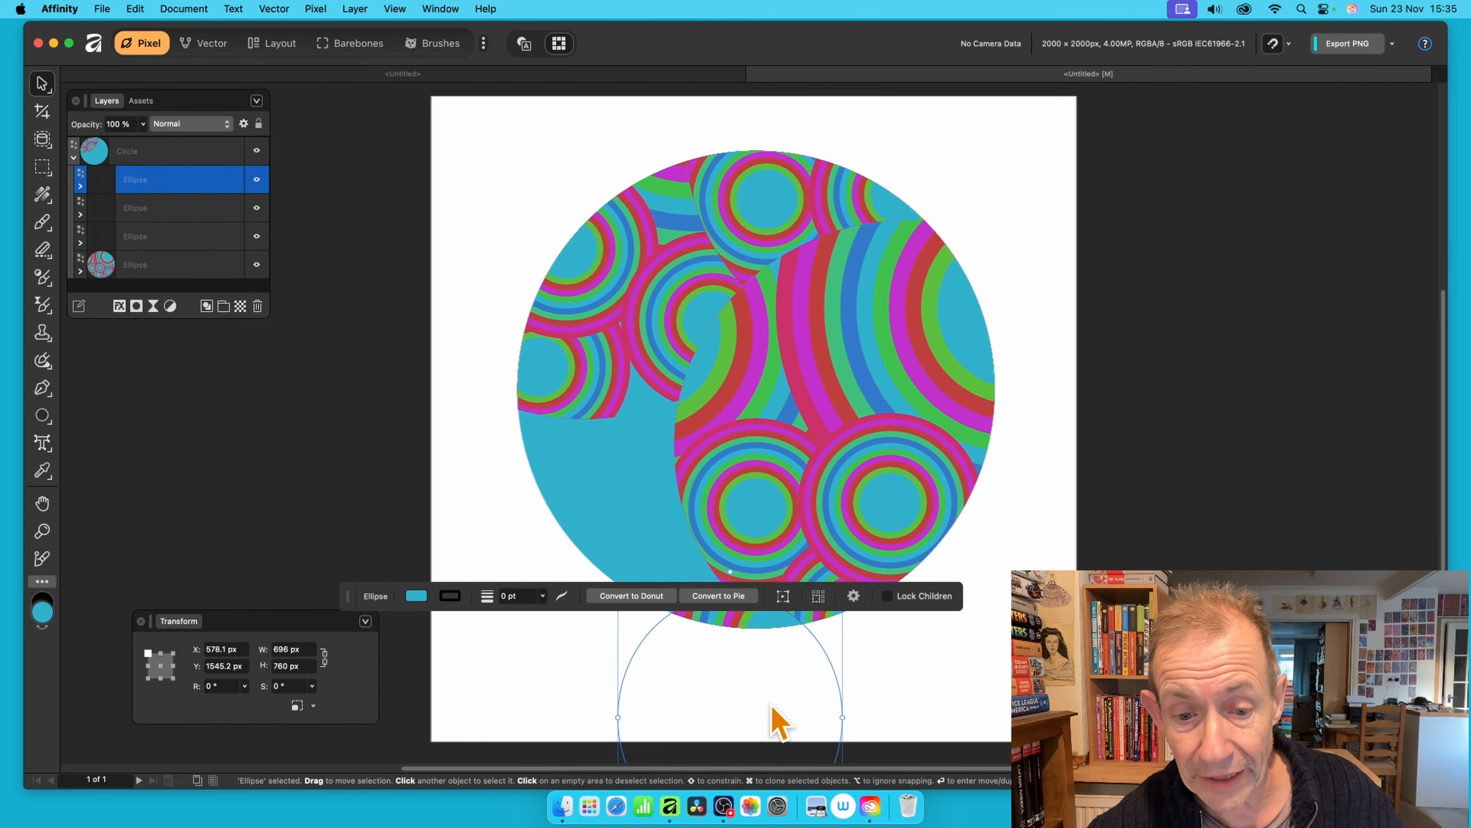
{"action": "left_click_drag", "start_coordinate": [772, 717], "coordinate": [745, 603]}
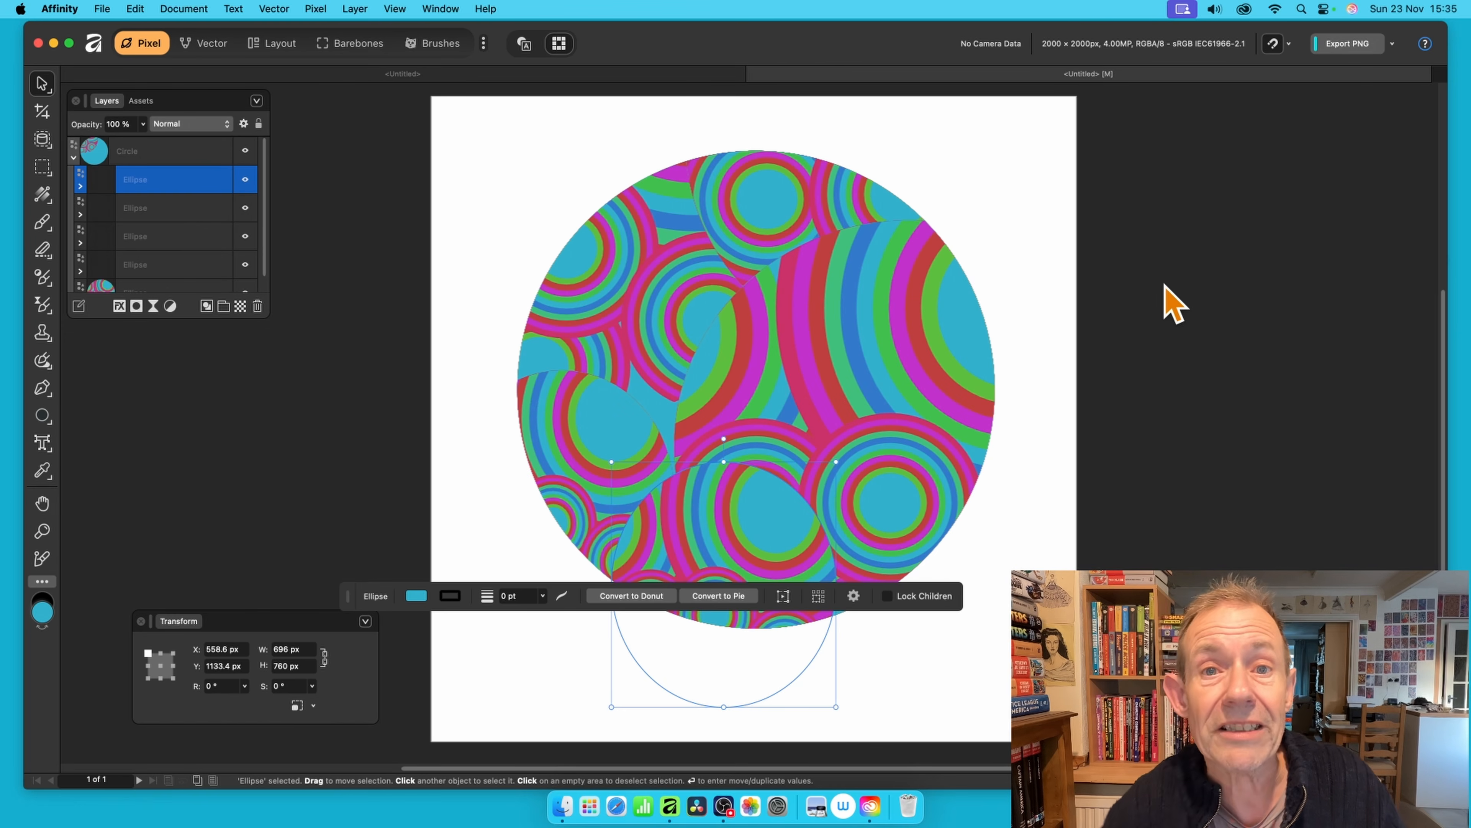